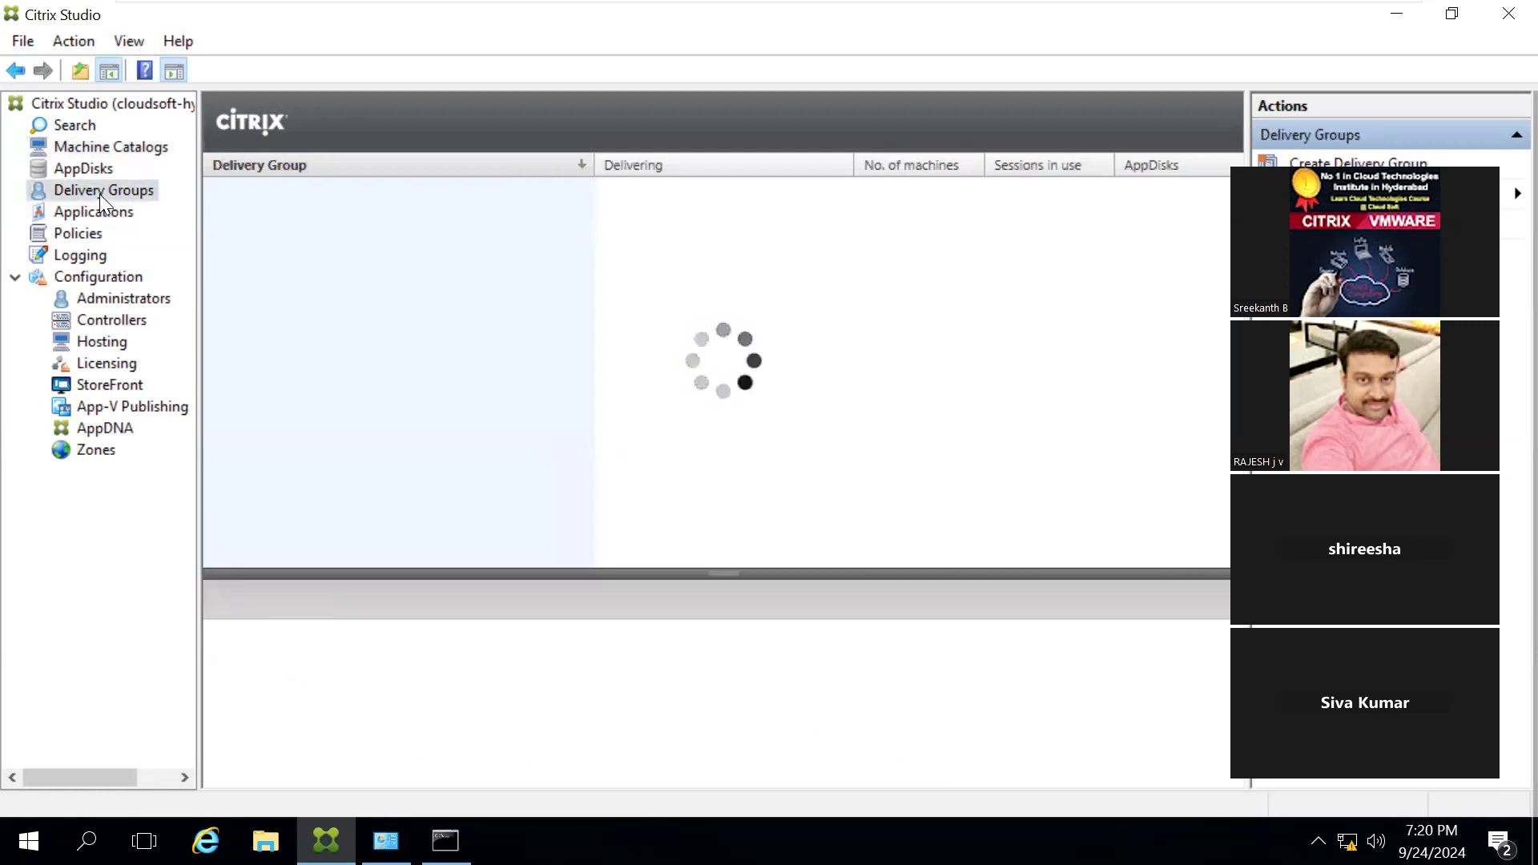
Step: Look at the Applications node, open the StoreFront configuration node, and dismiss its welcome message
left_click(95, 211)
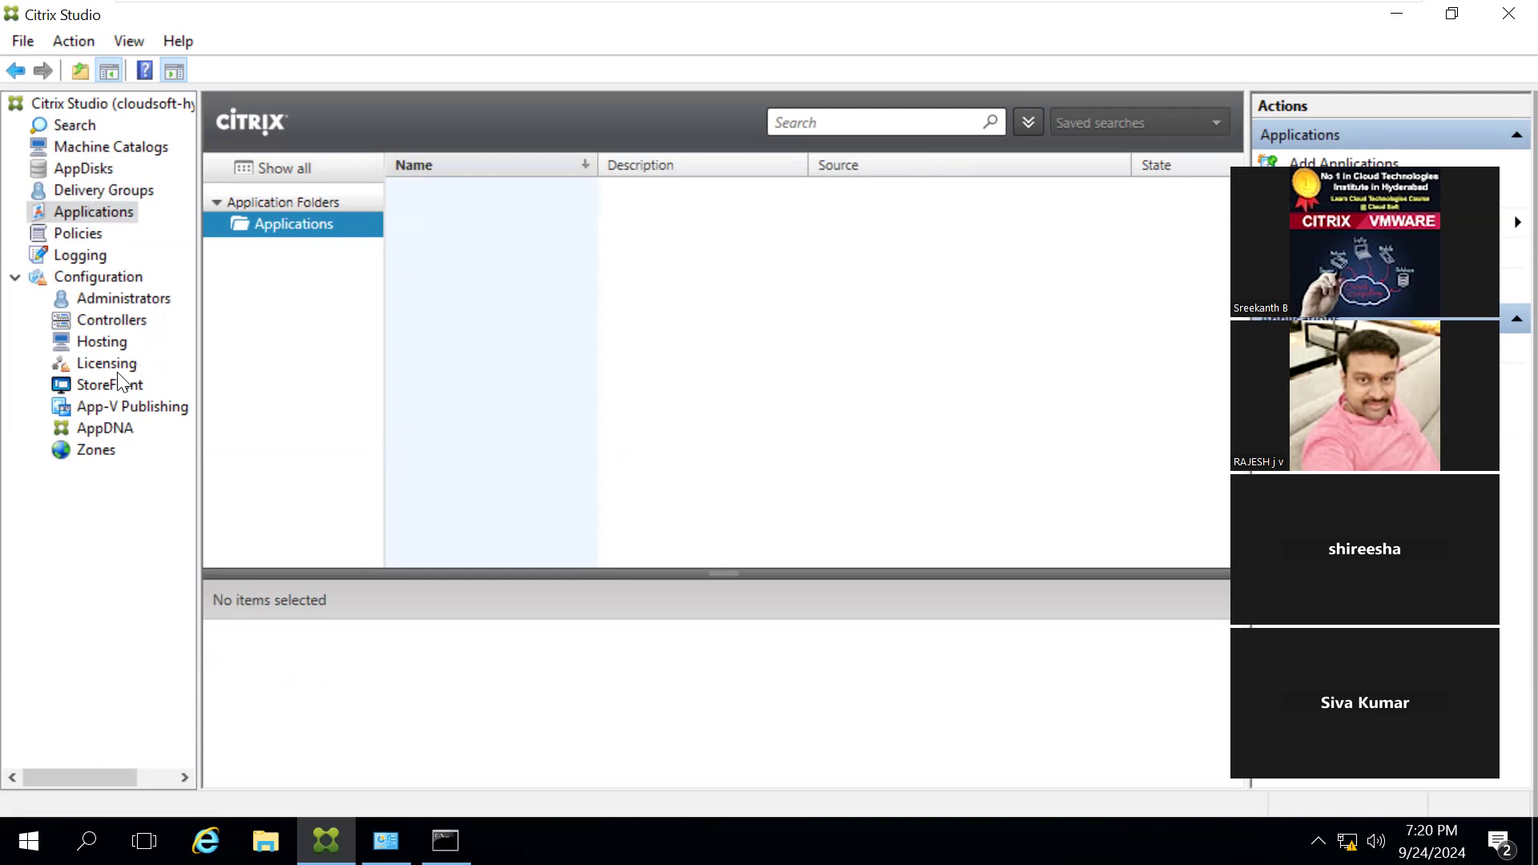
left_click(94, 388)
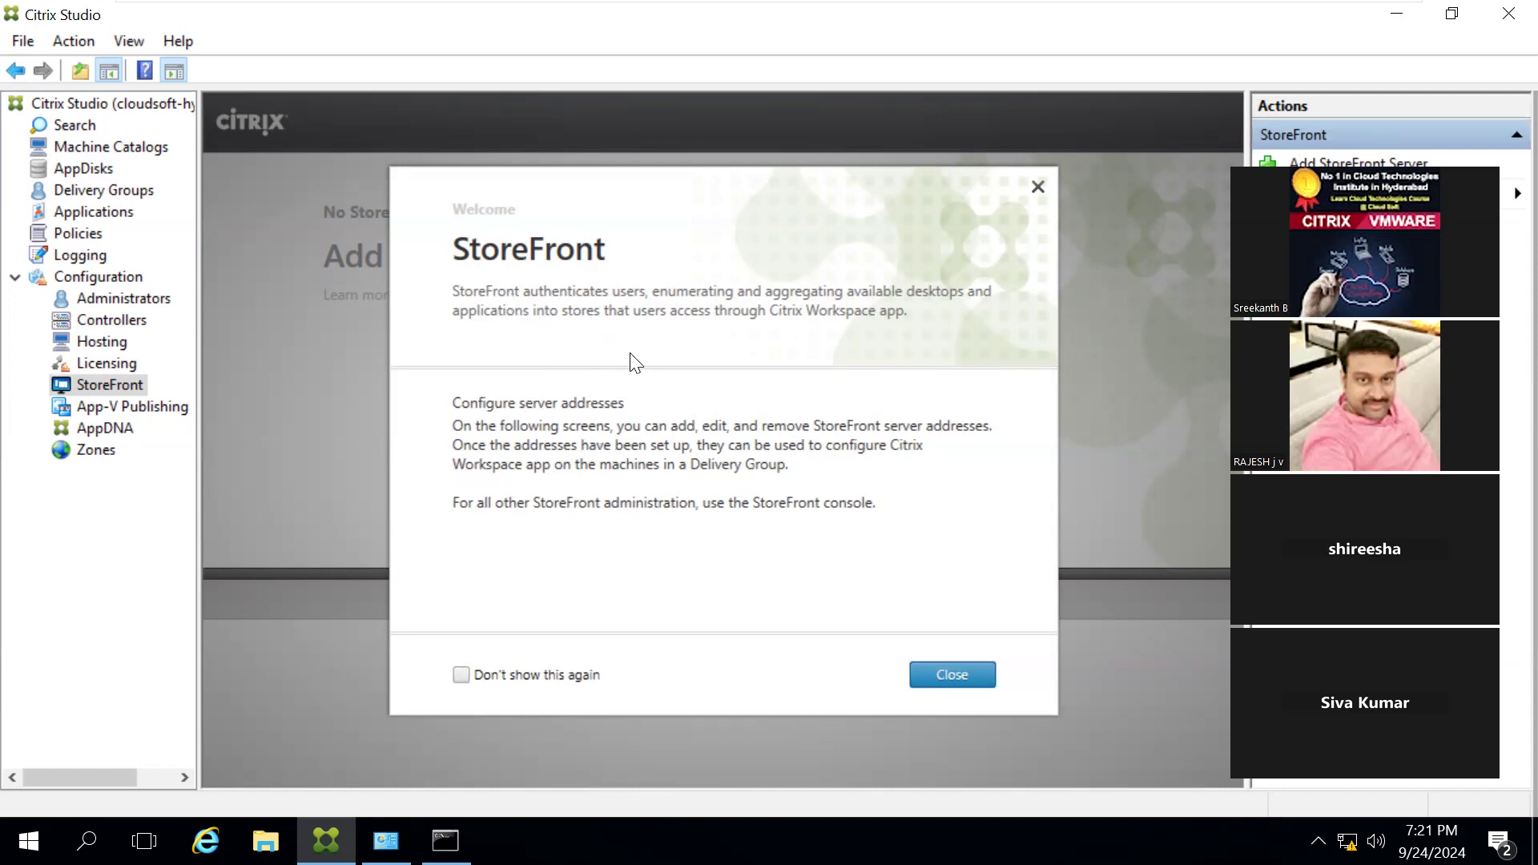
left_click(1038, 189)
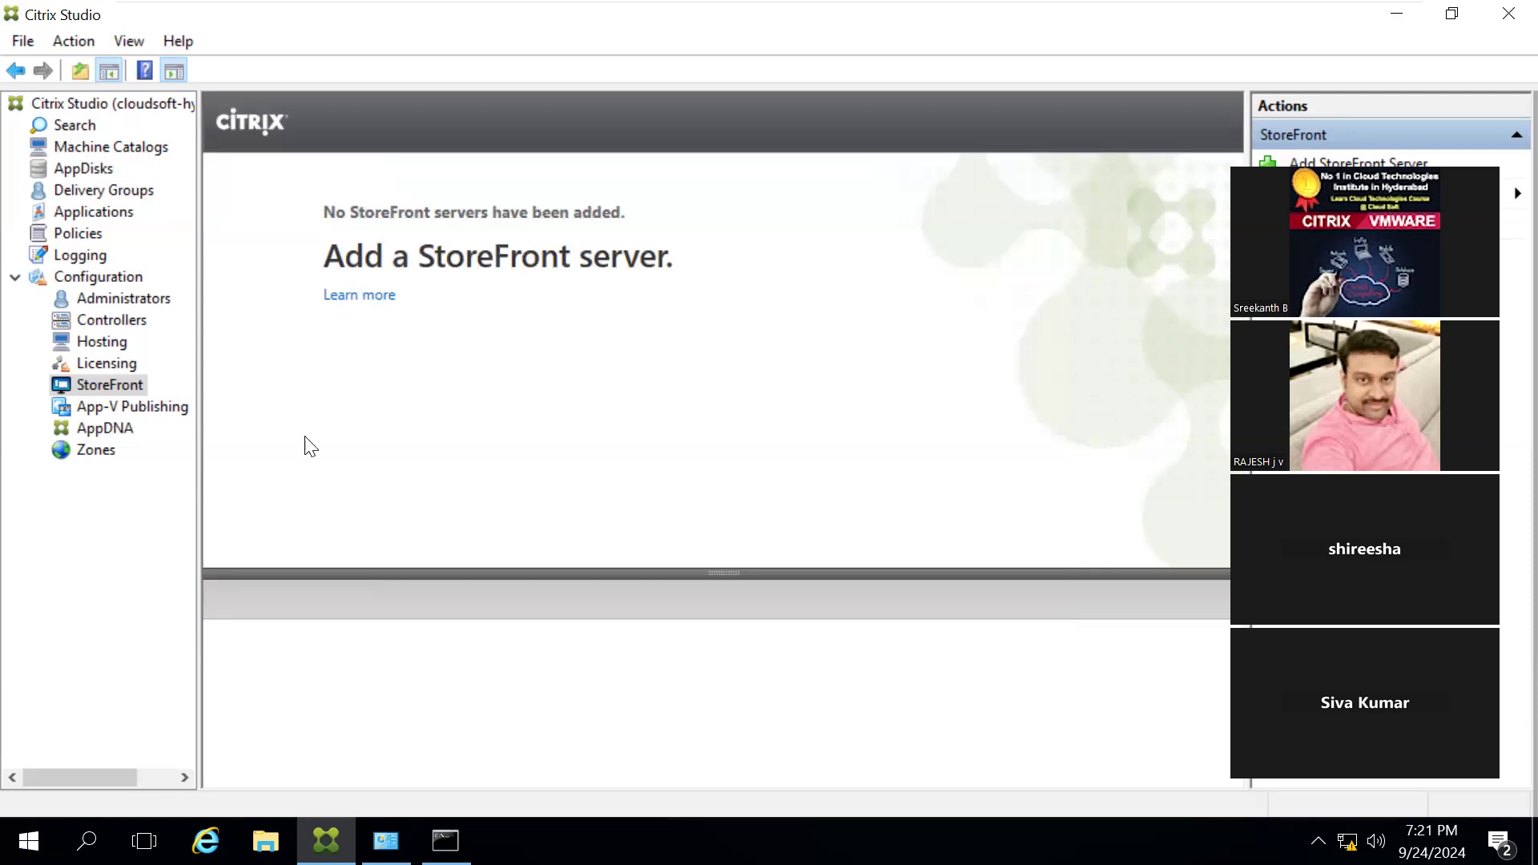
Step: Check which Citrix programs are installed on the server, looking inside the Citrix program folder
left_click(29, 840)
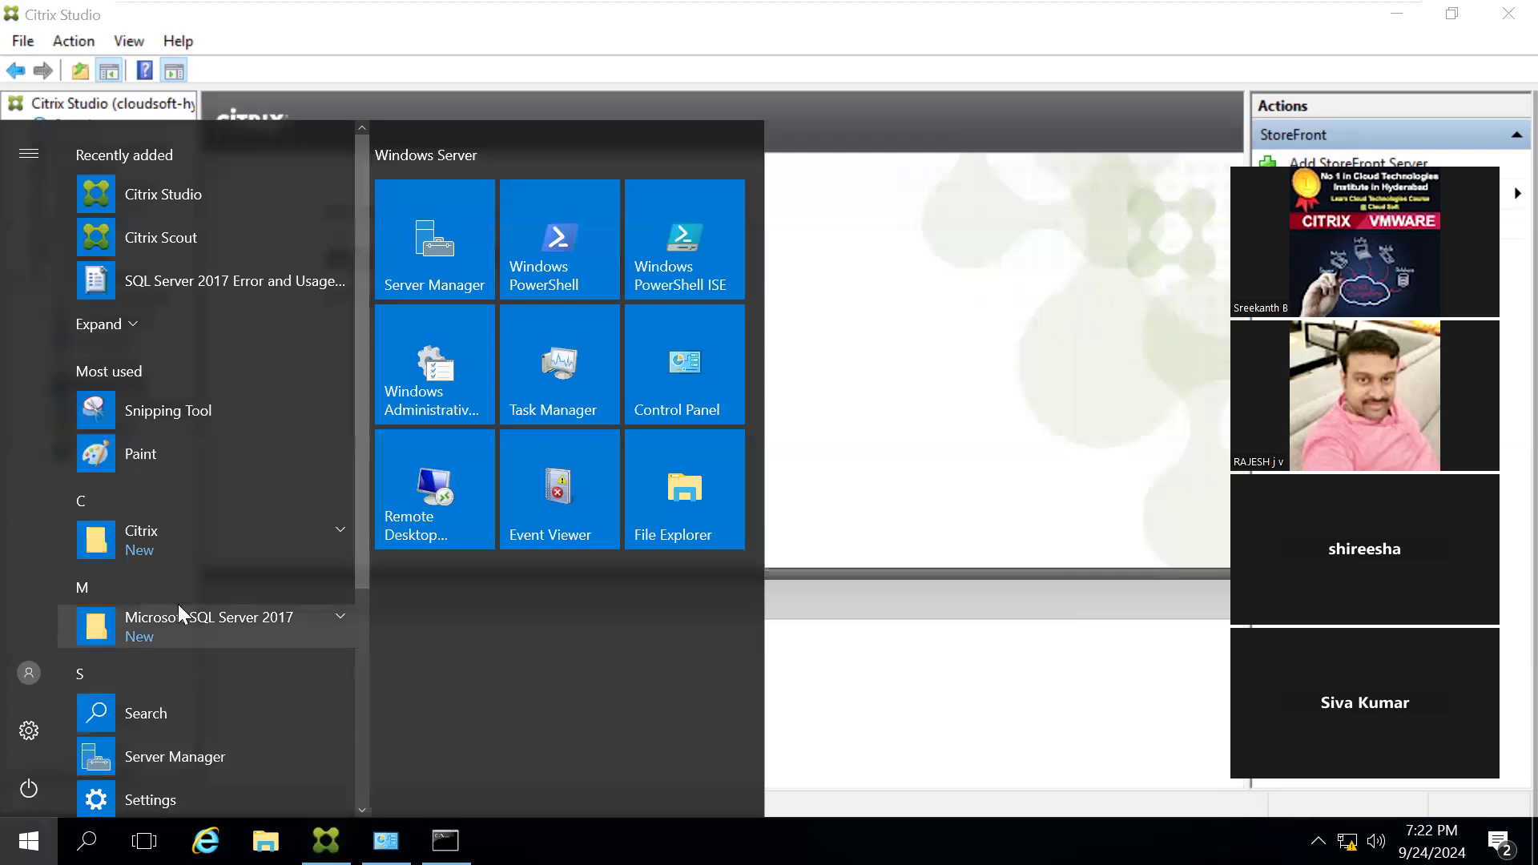
left_click(344, 535)
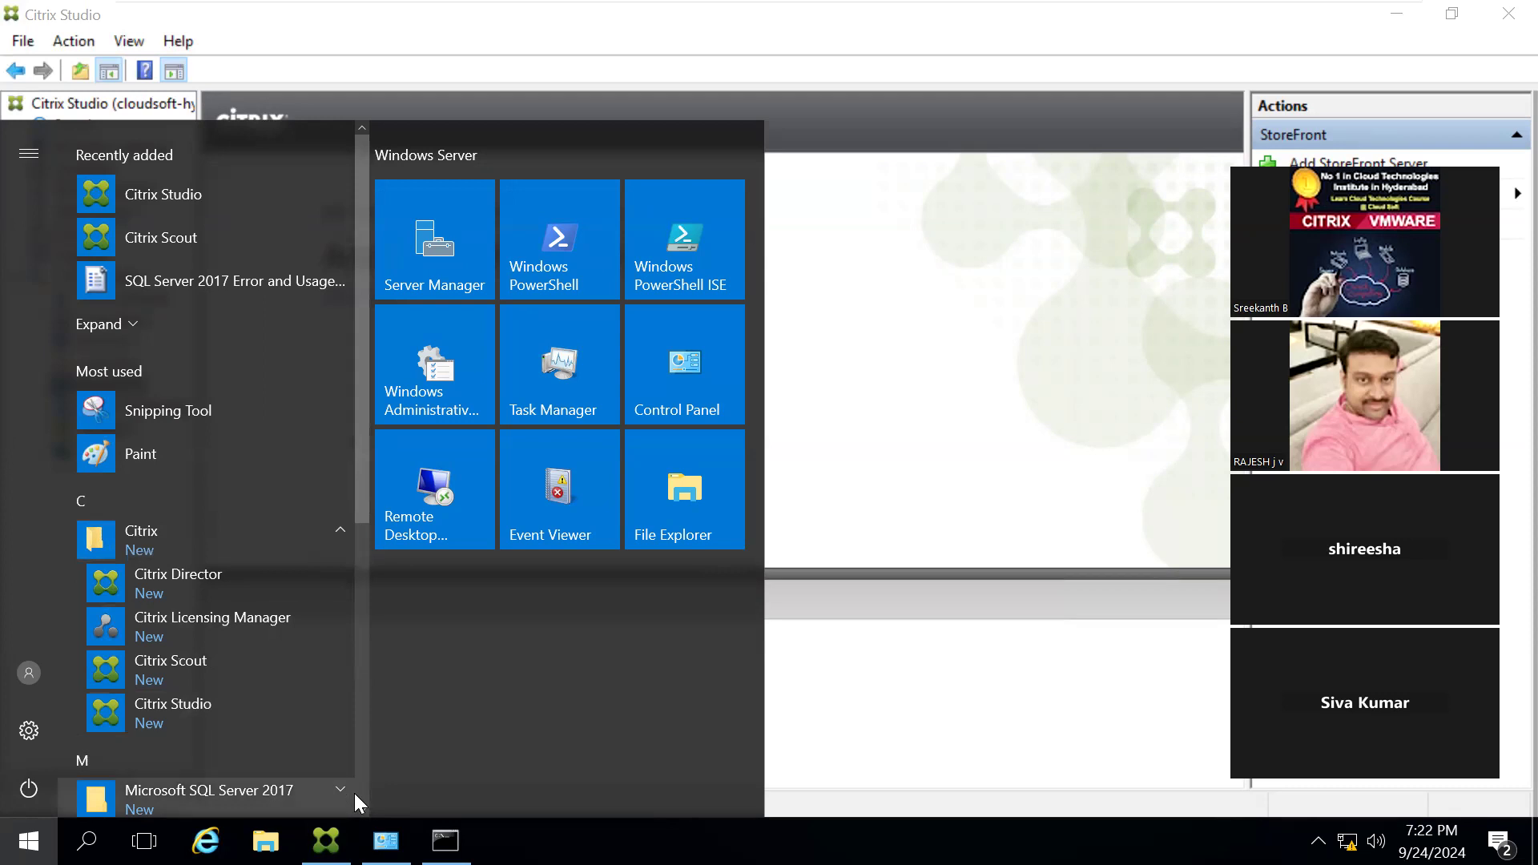
left_click(864, 711)
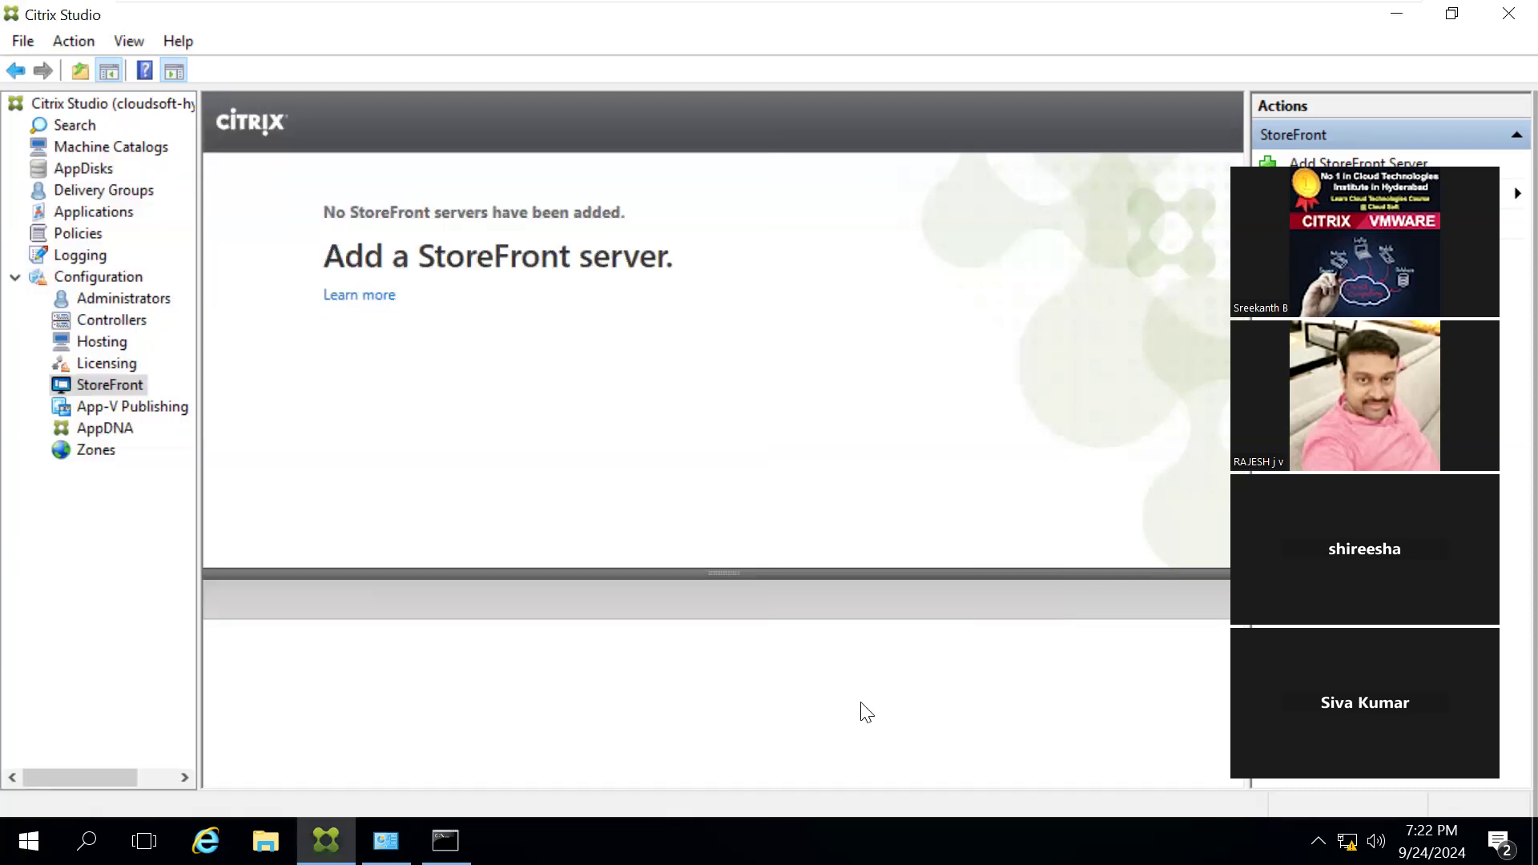
Step: Launch the Citrix installer from the CVAD 1912_8000 DVD drive (D:) and close the Programs and Features window
key("super+e")
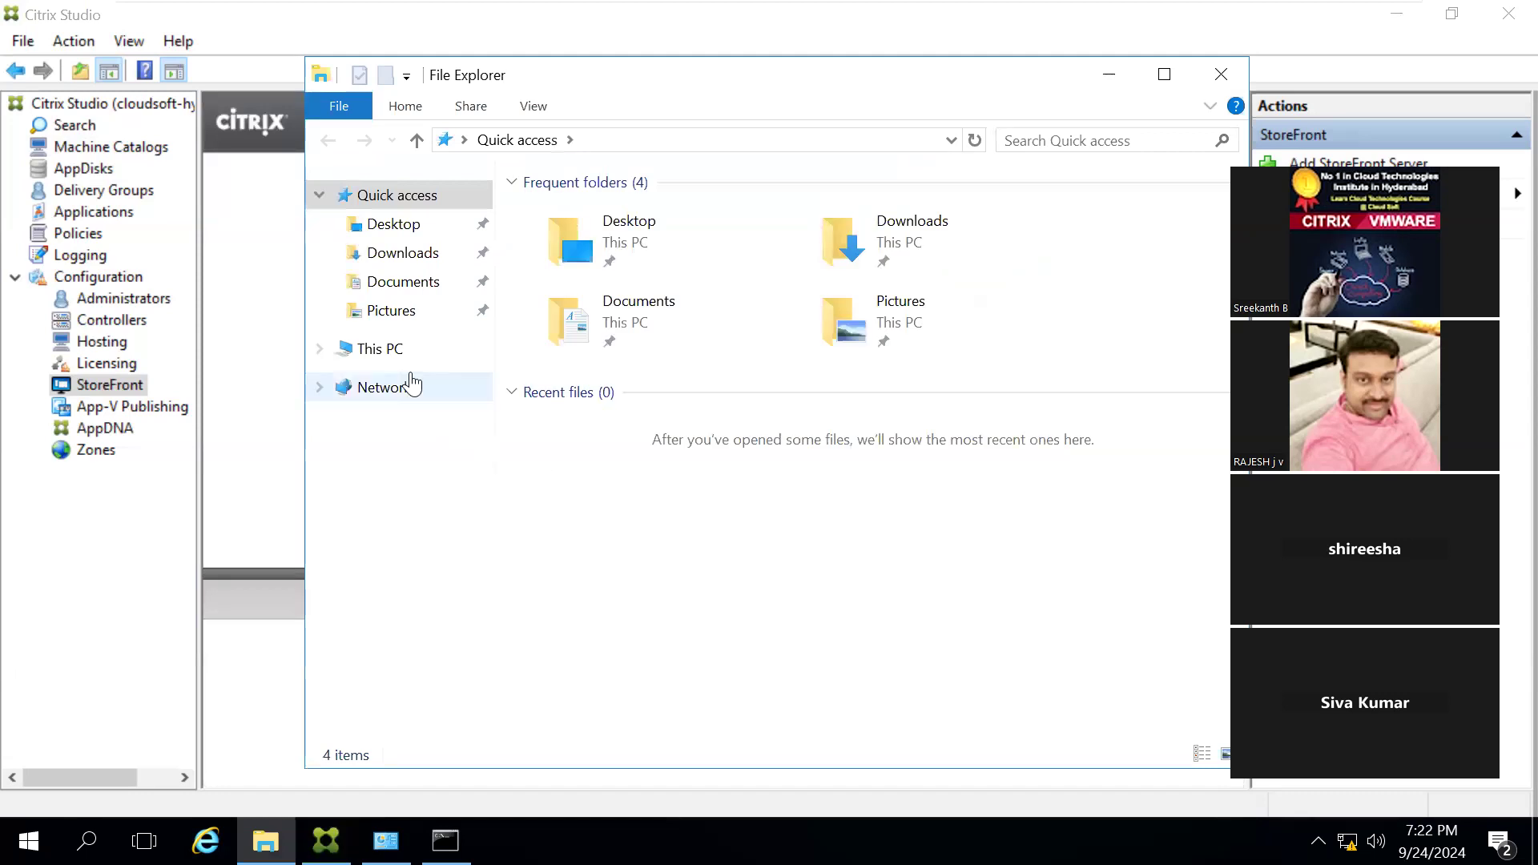
left_click(385, 354)
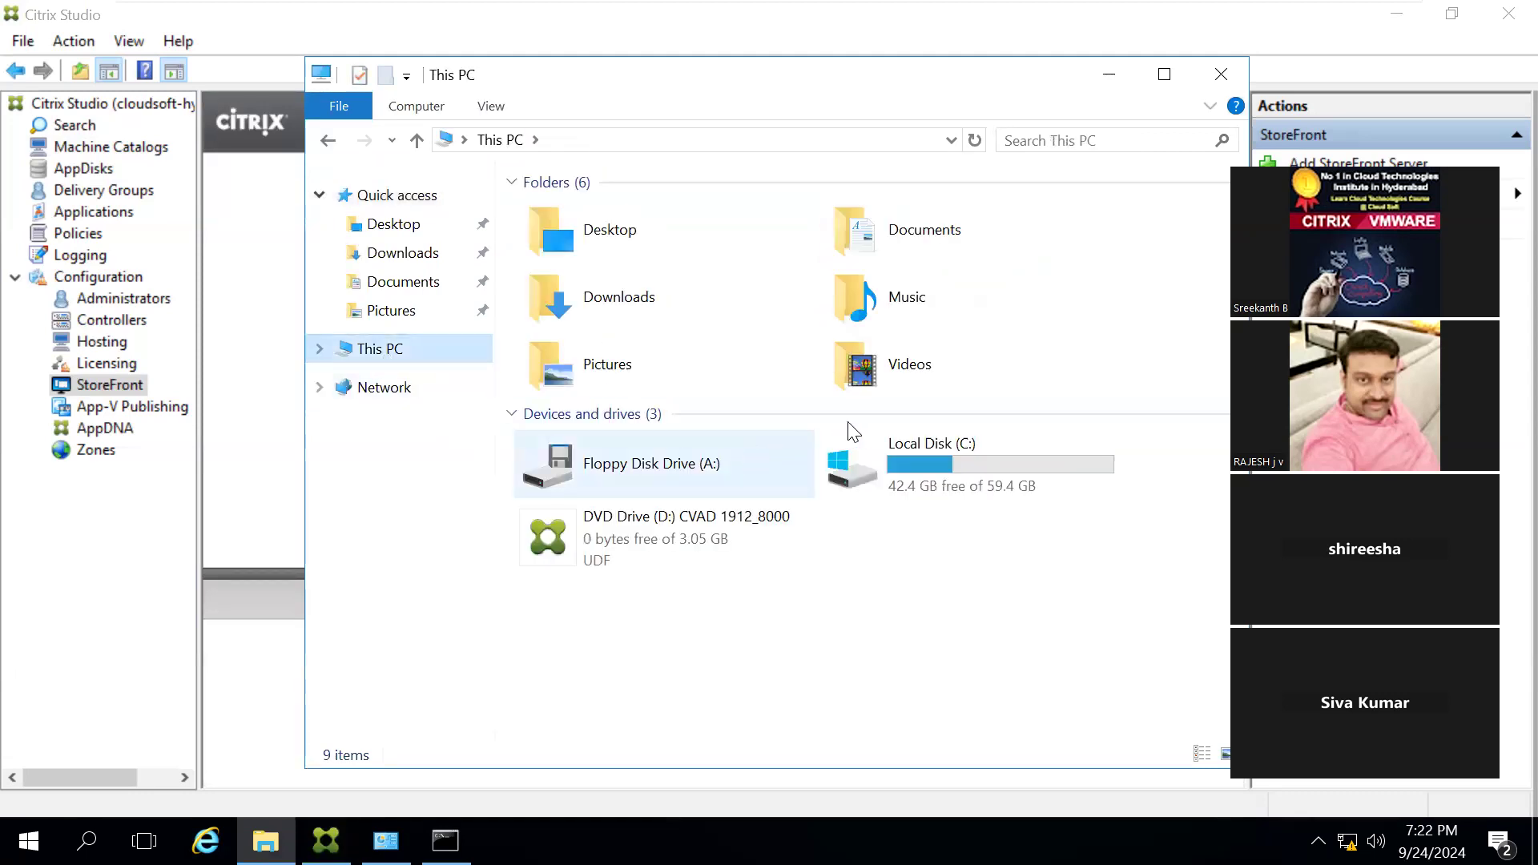
left_click(653, 521)
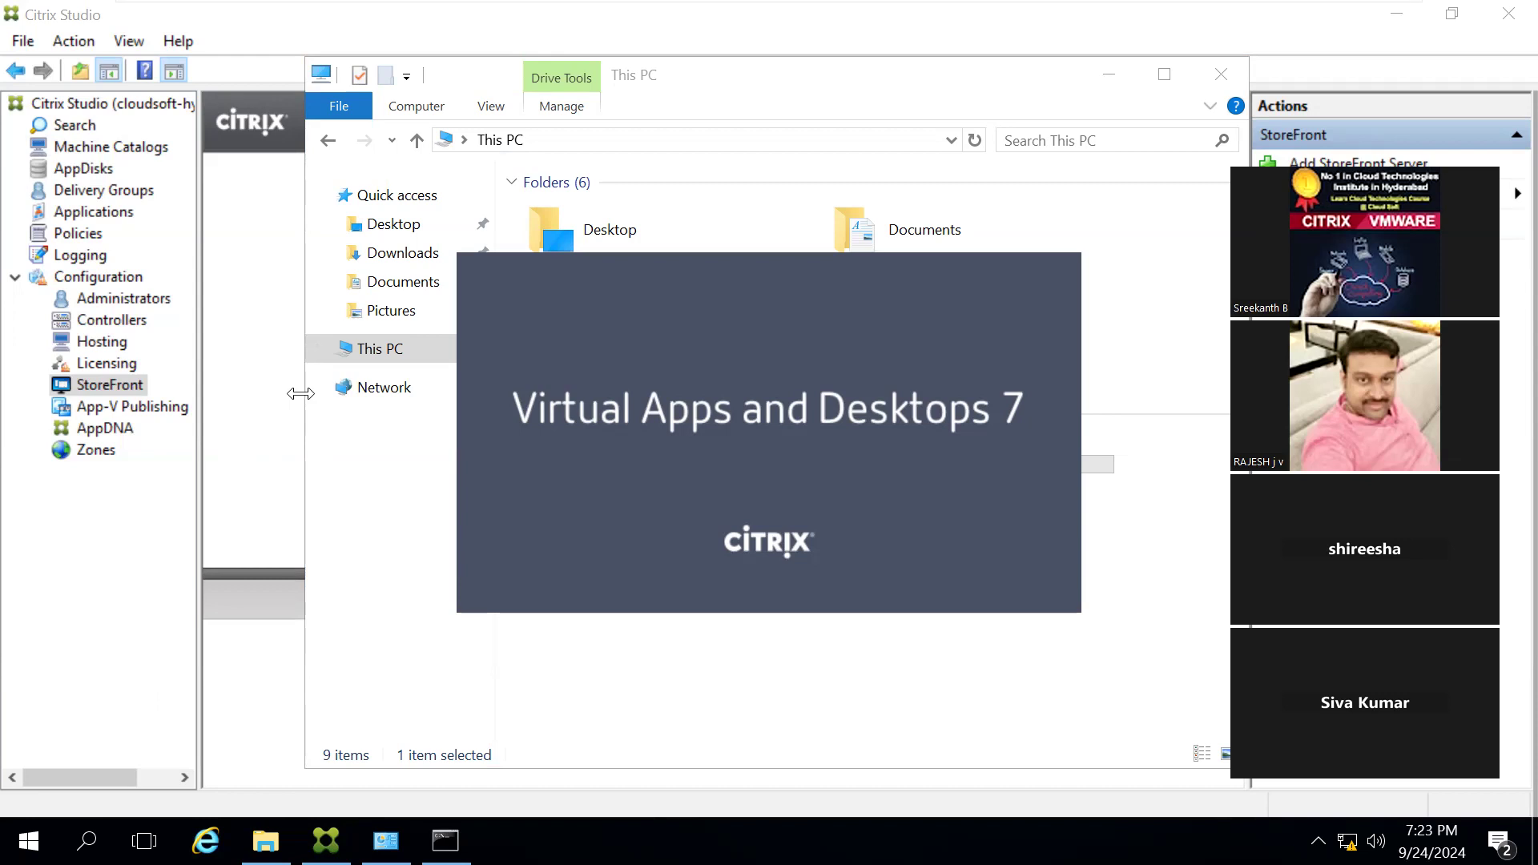
mouse_move(773, 4)
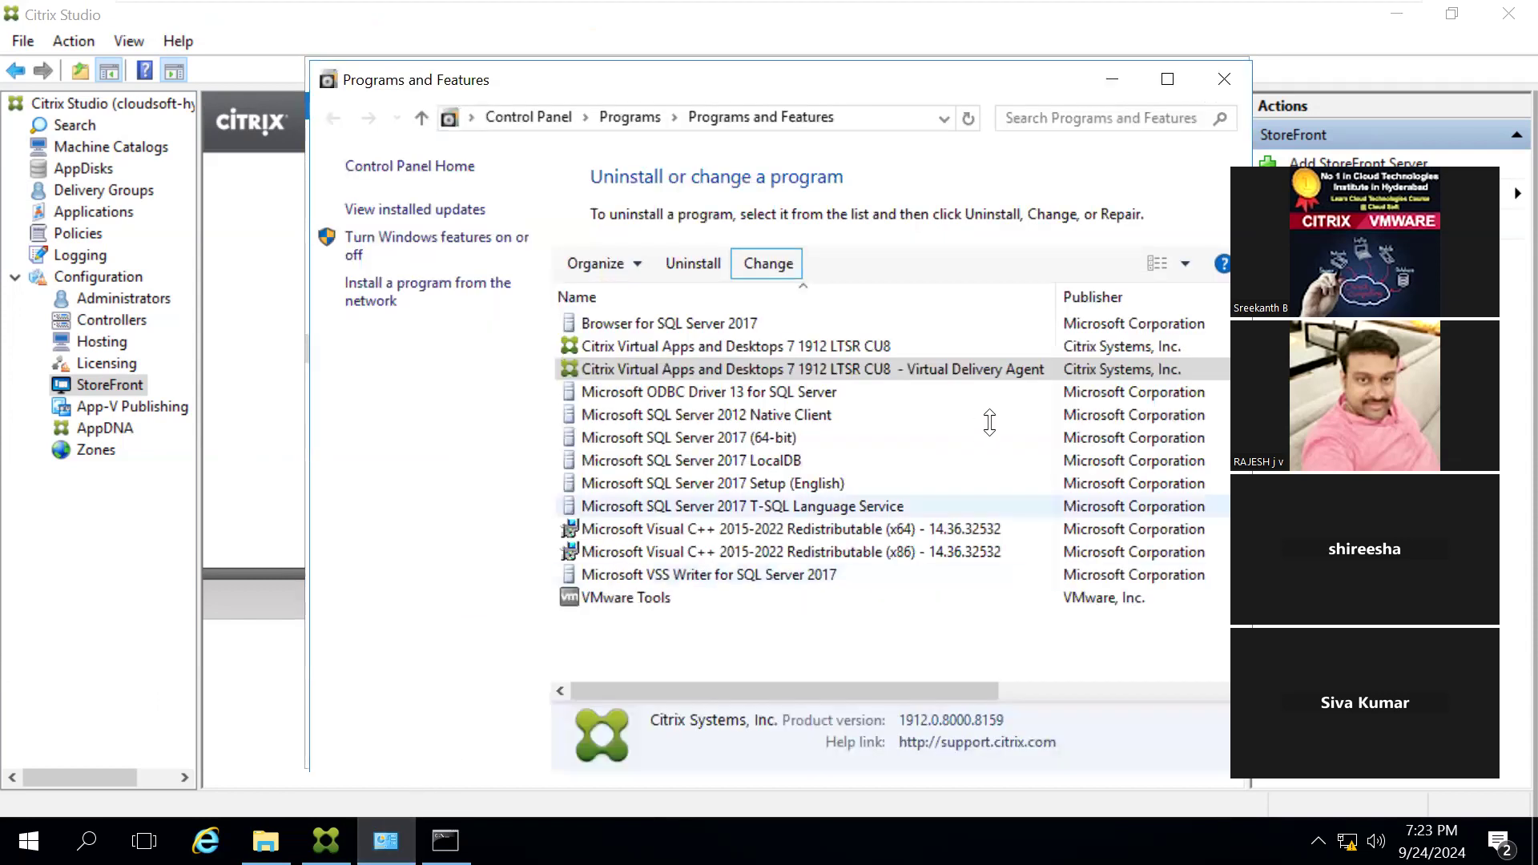
left_click(1238, 82)
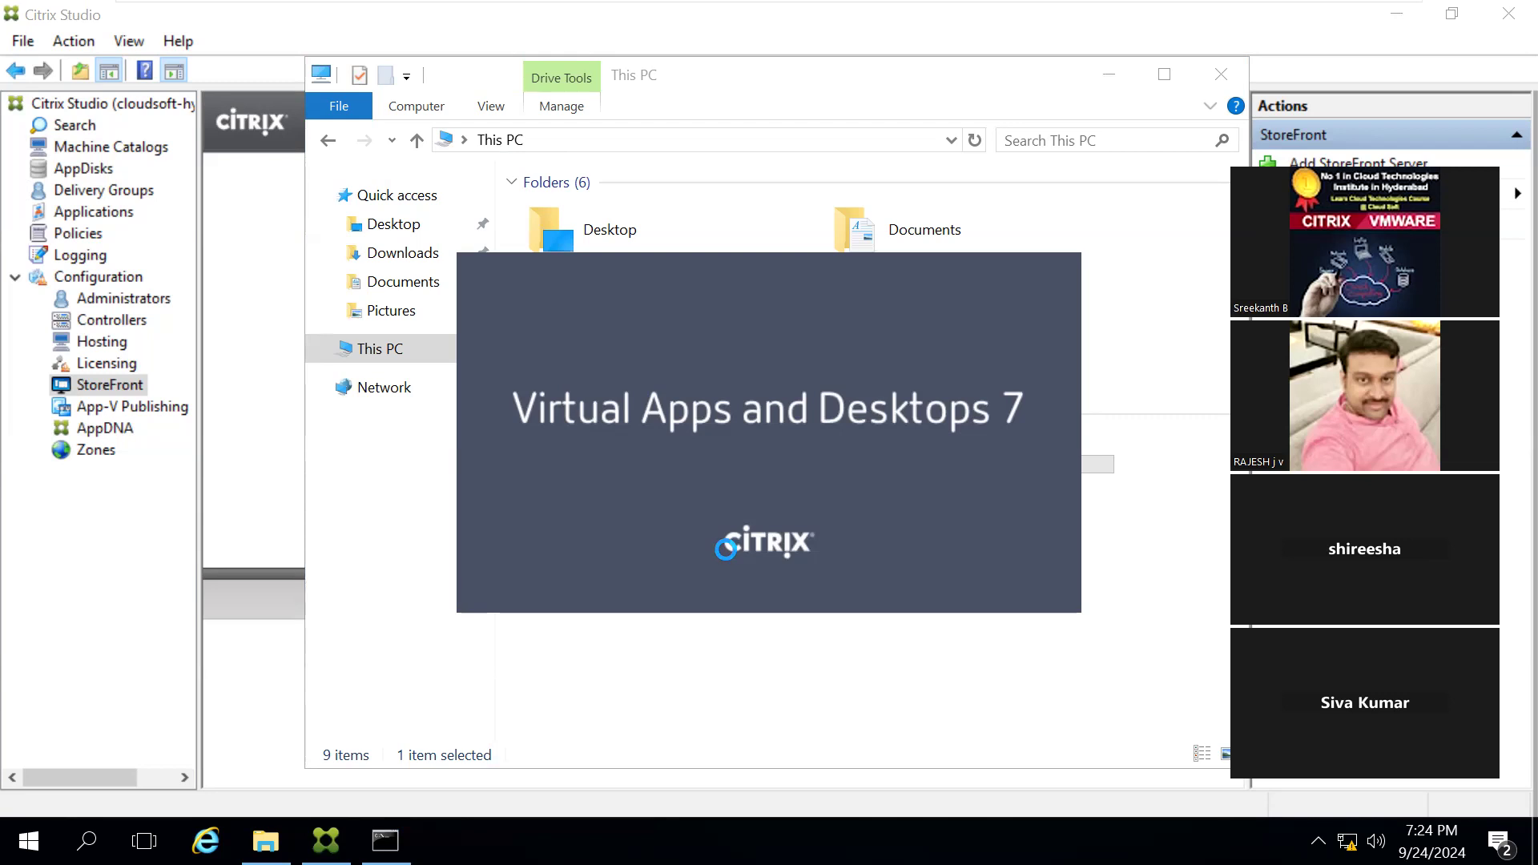
Step: Open a blank Notepad document by running the notepad command
key("super+r")
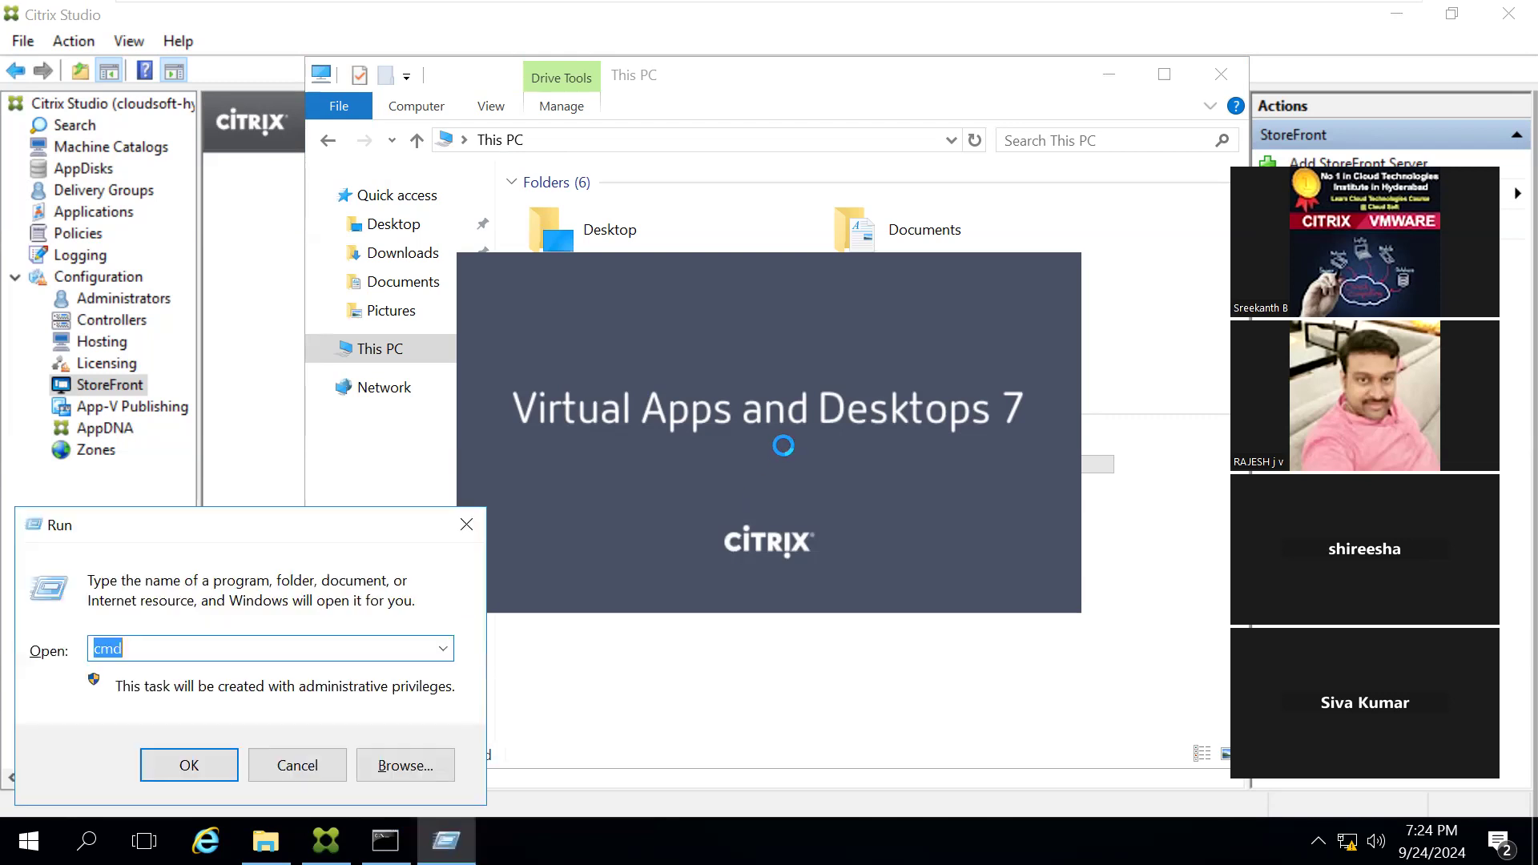
type("noteap")
key("BackSpace")
key("BackSpace")
type("pad")
key("Return")
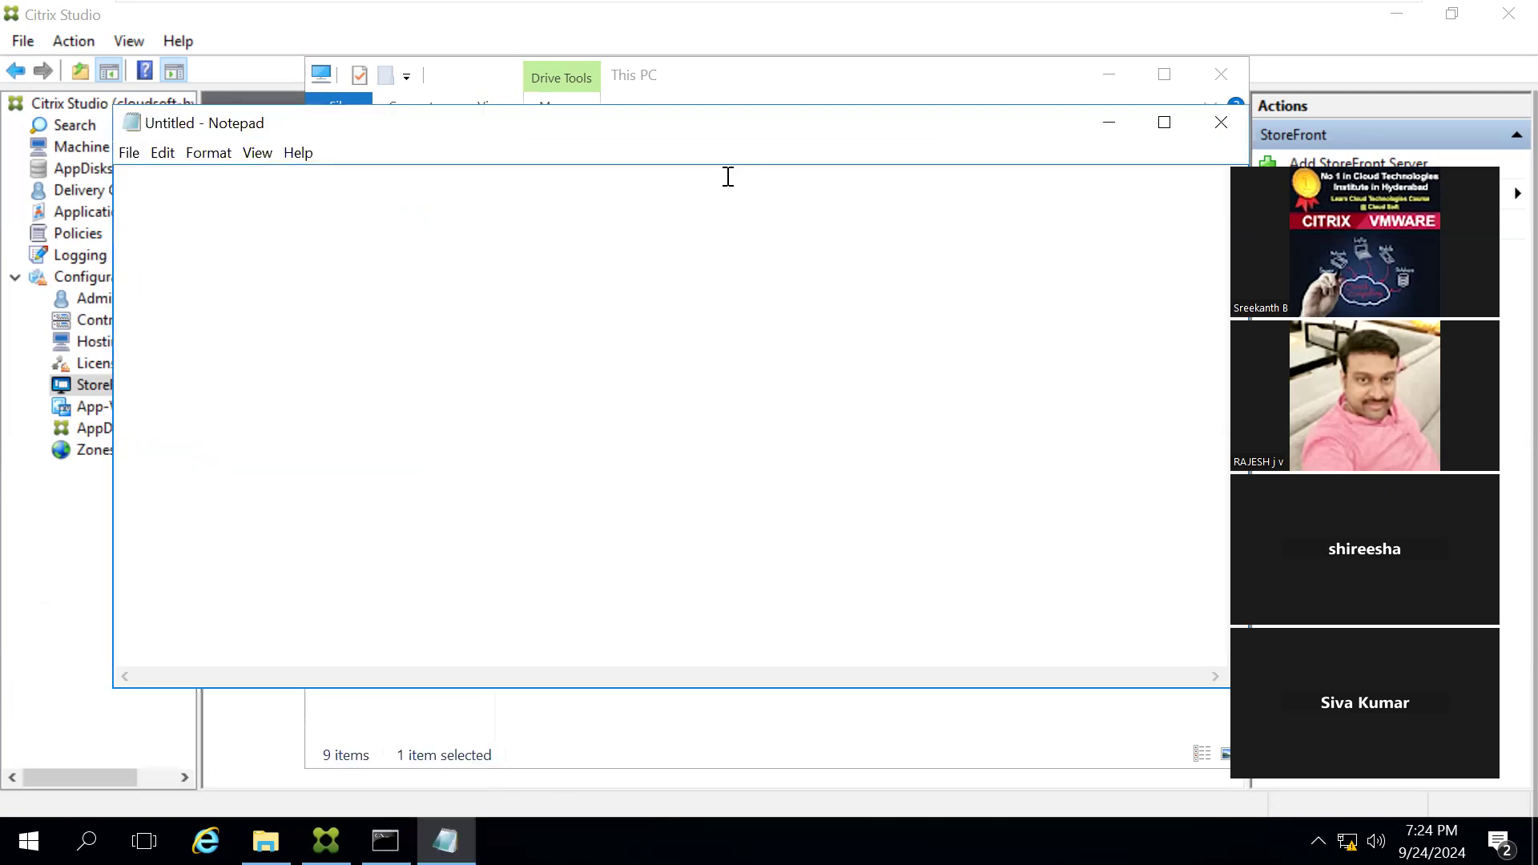
Step: Write the note "webinterface - xenapp 6 and 6.5" followed by a blank line
type("webinterface - xenapp 6 ")
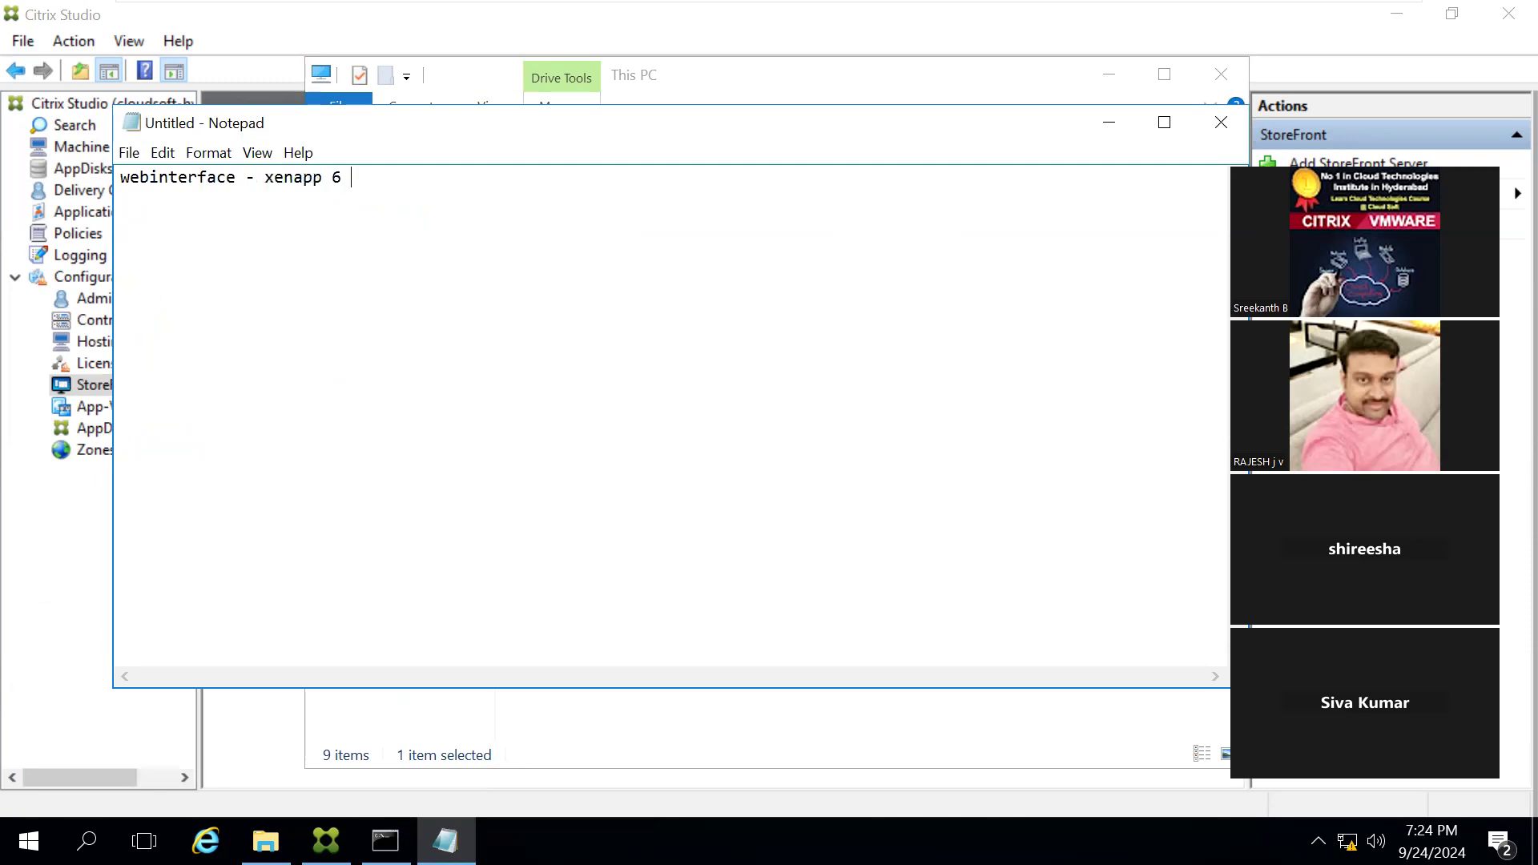
type("and 6.5")
key("Return")
key("Return")
Step: Add the note line "storefrtont - xenapp 6.5" below the webinterface line
type("storefrtont - xem")
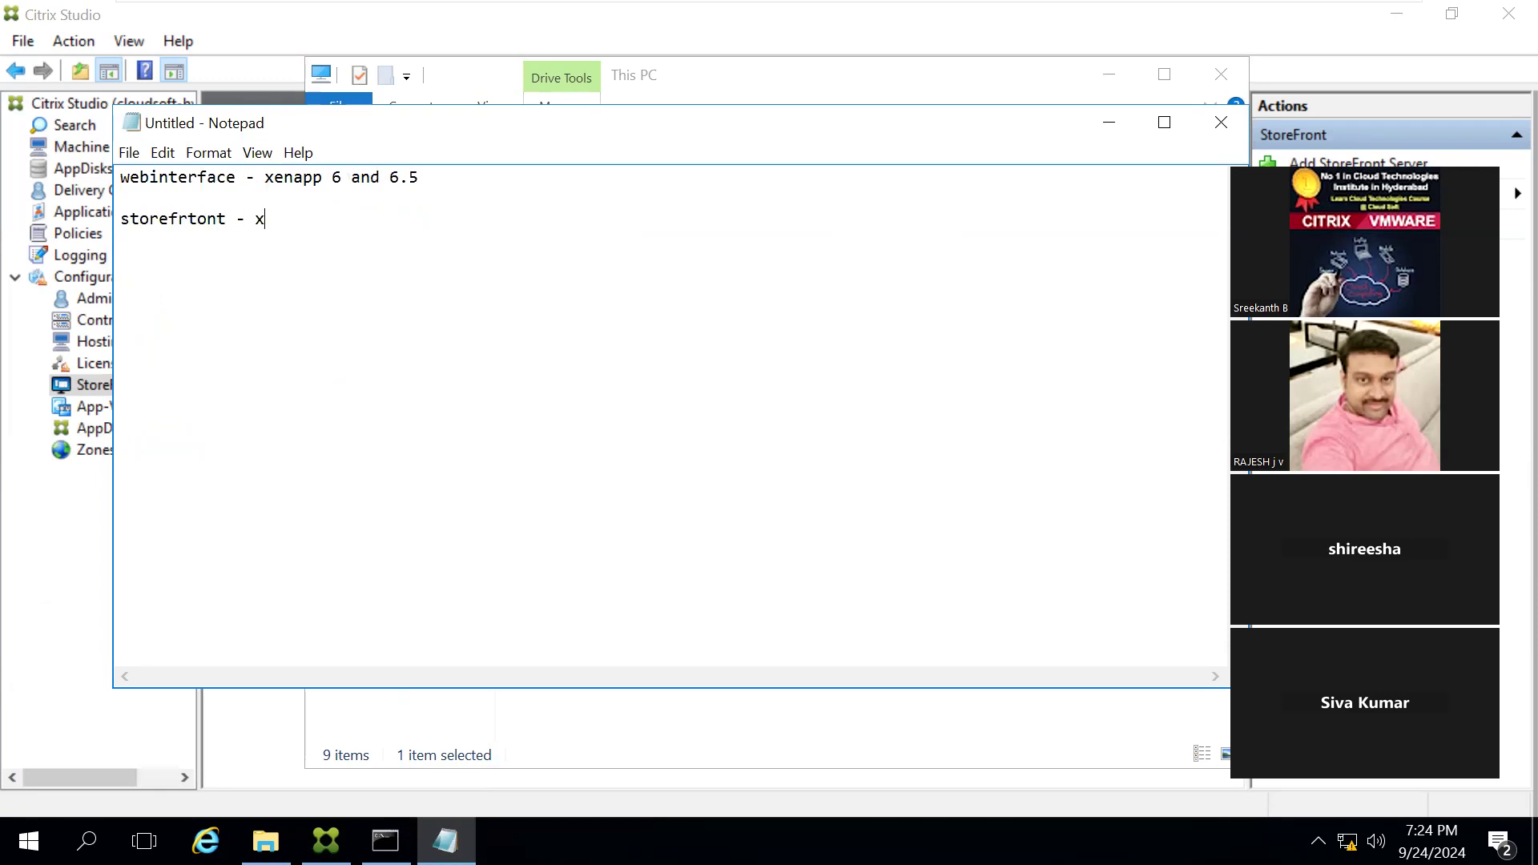
key("BackSpace")
type("napp 6.5")
key("Return")
Step: Add the lines "webinterface - website" and "service site", and append "- broswer" to the website entry
type("webinterface - website                ")
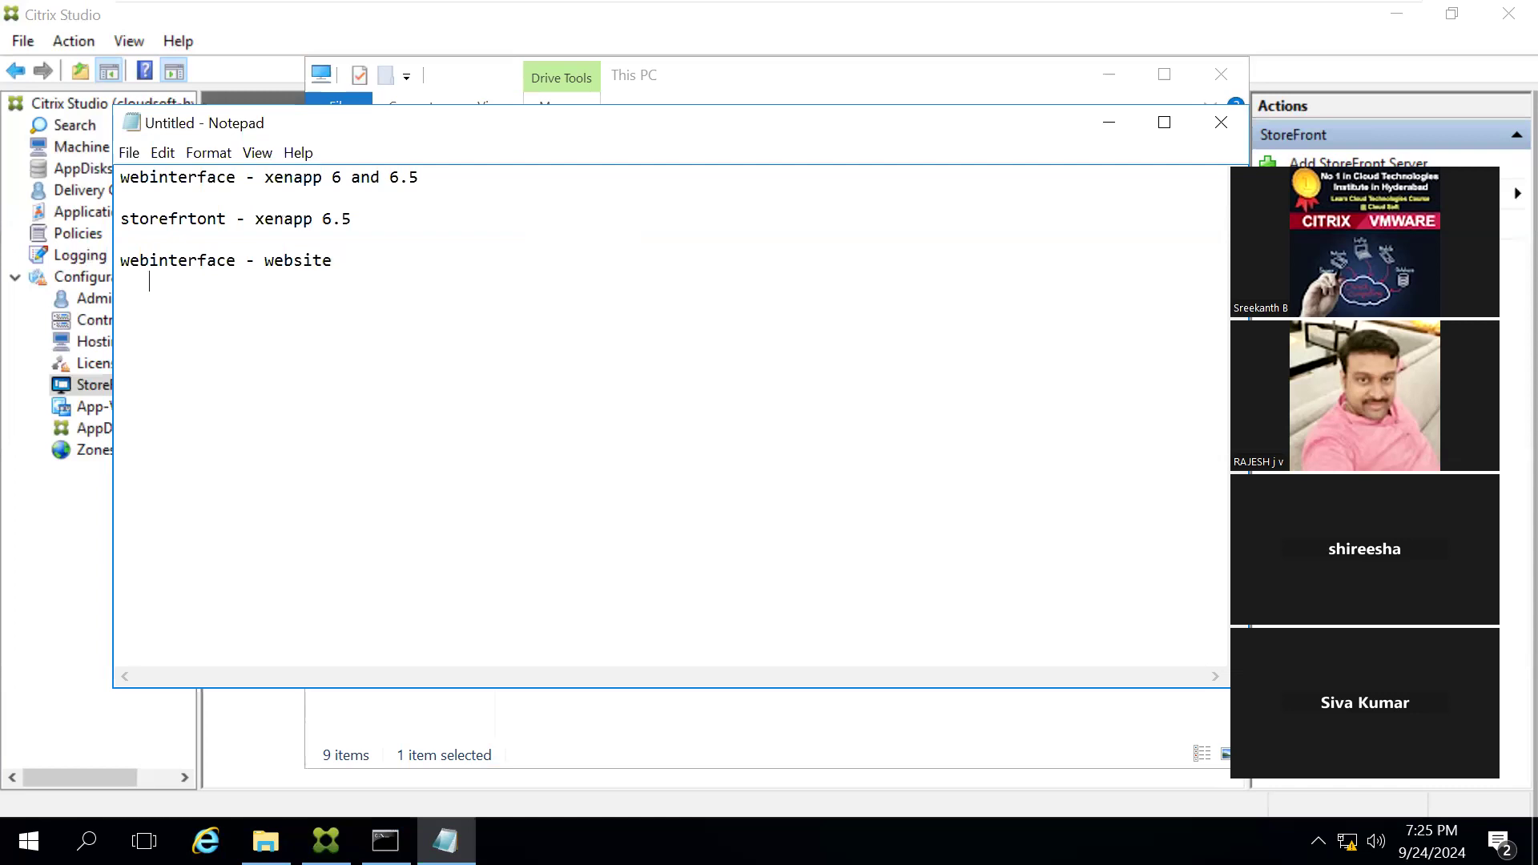
type("service site")
left_click(347, 254)
type("- broswer")
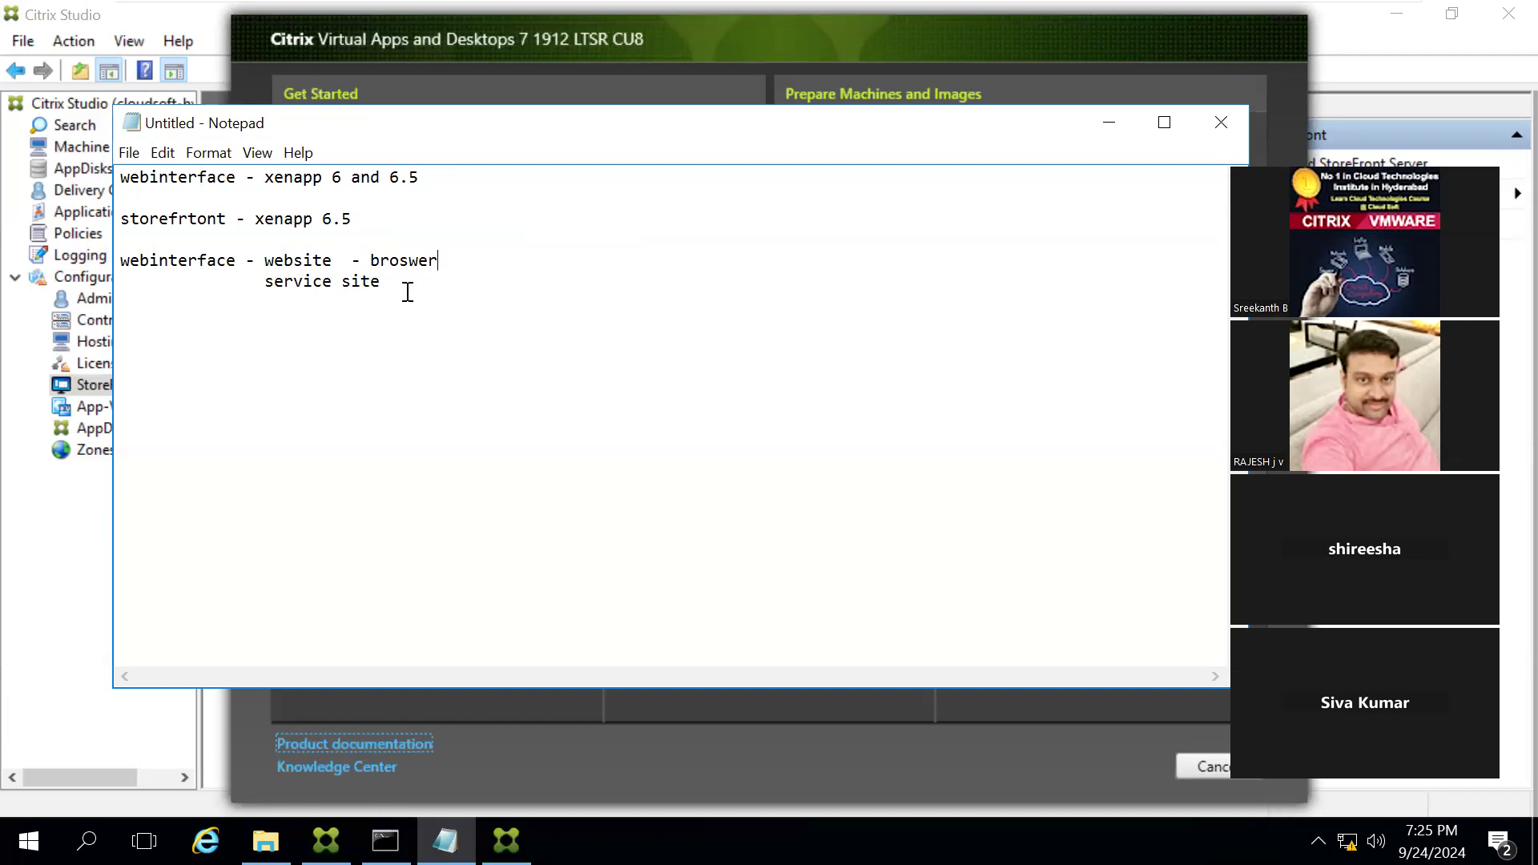
Step: Extend the service site line with "- online plugin , Citrix Receiver, Workspace app"
type("- online plugin , Citrix Receiver")
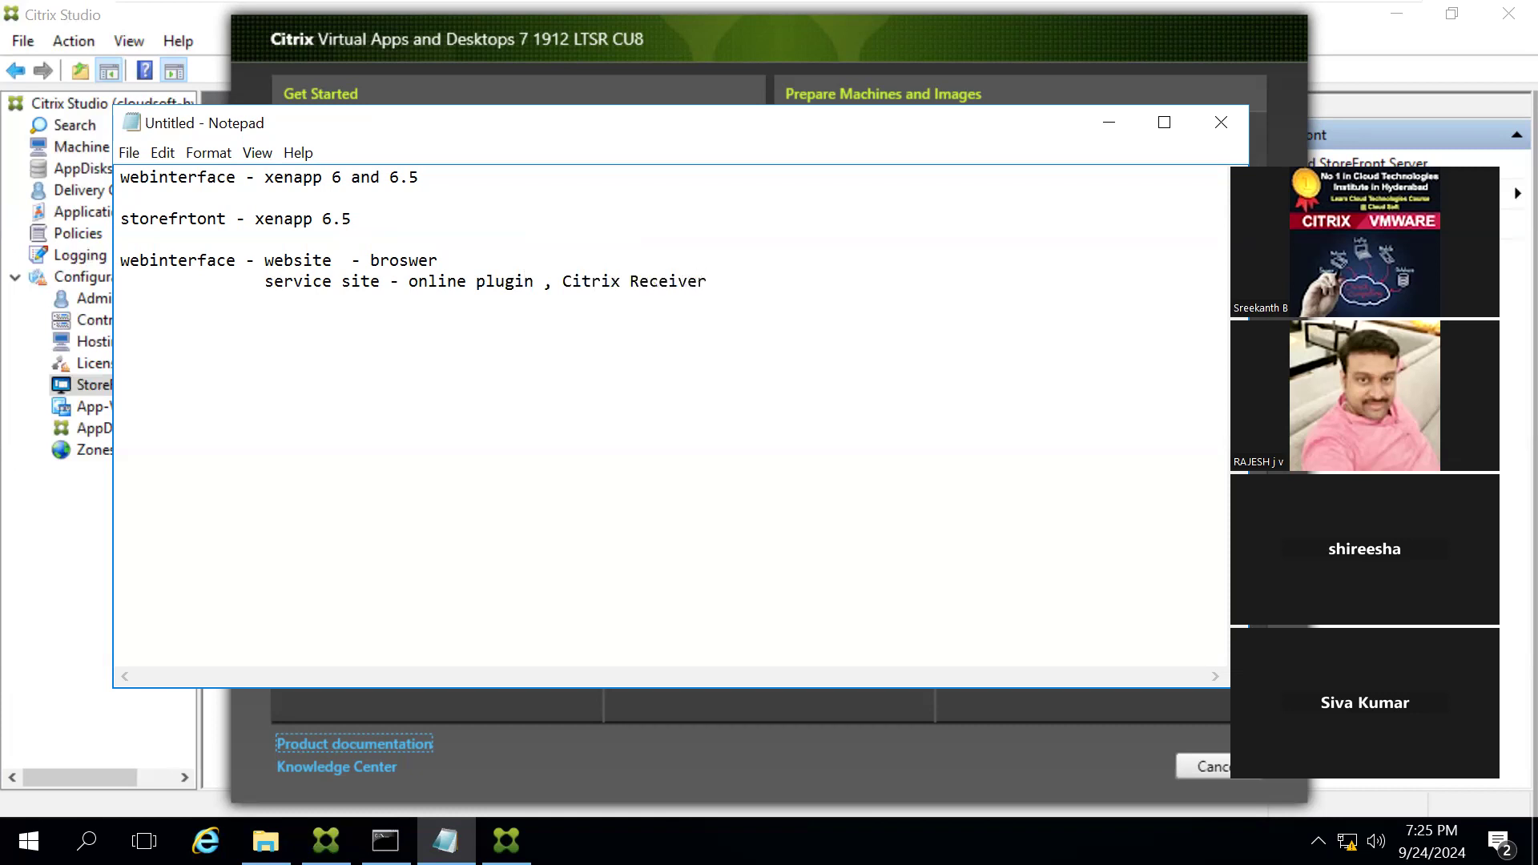
type(", Workspace app")
Step: Add the line "Store - Store , Storeweb" below a blank line at the end of the notes
key("Return")
key("Return")
type("Store")
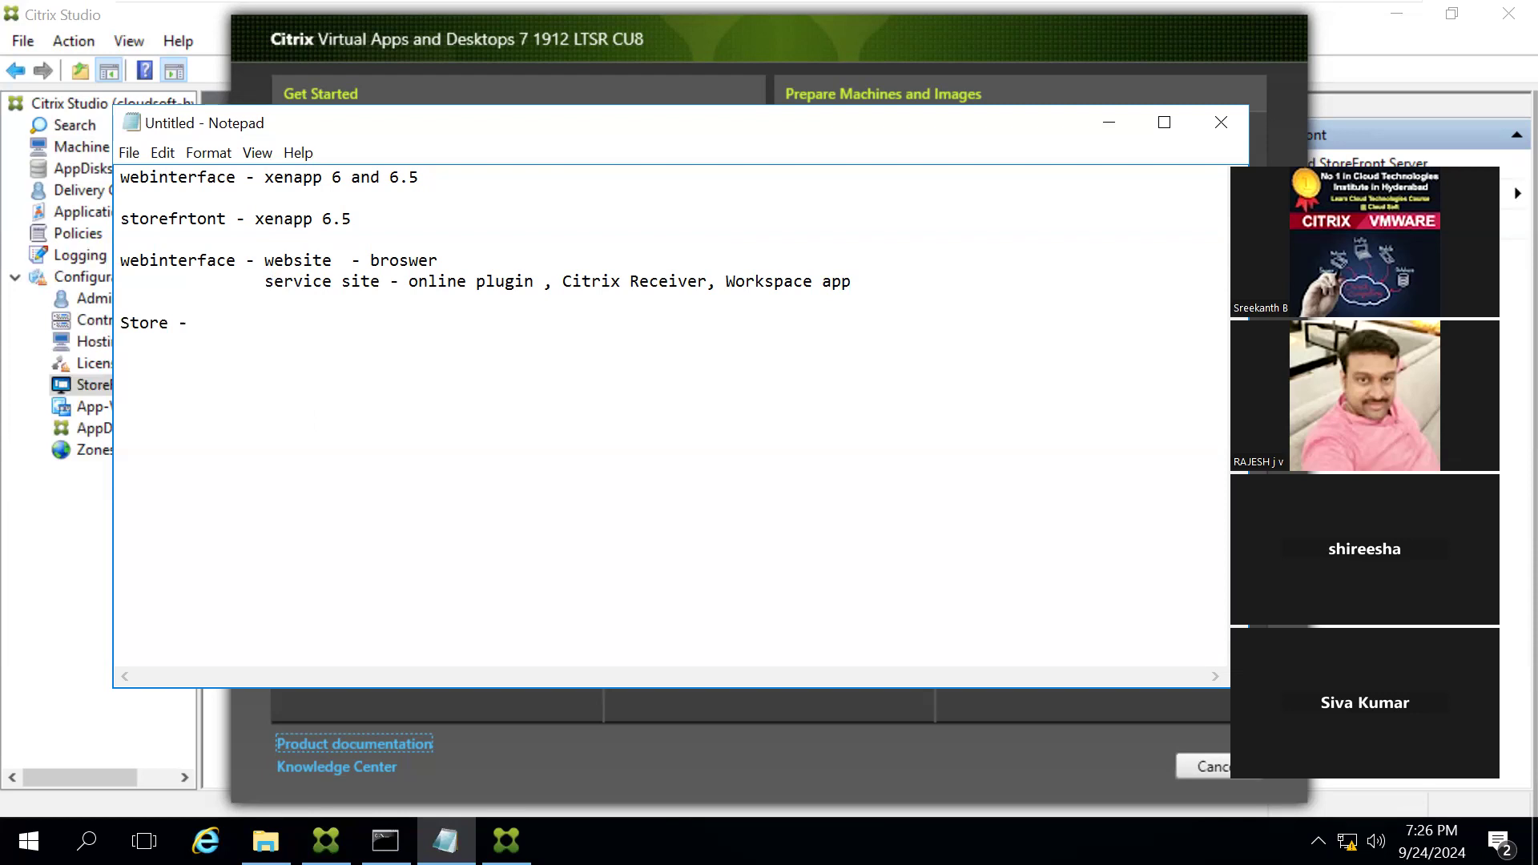
type("- Store , Storeweb")
Step: Start the Citrix StoreFront installation from the Citrix installer, accepting the license agreement and the IIS prerequisites
left_click(857, 743)
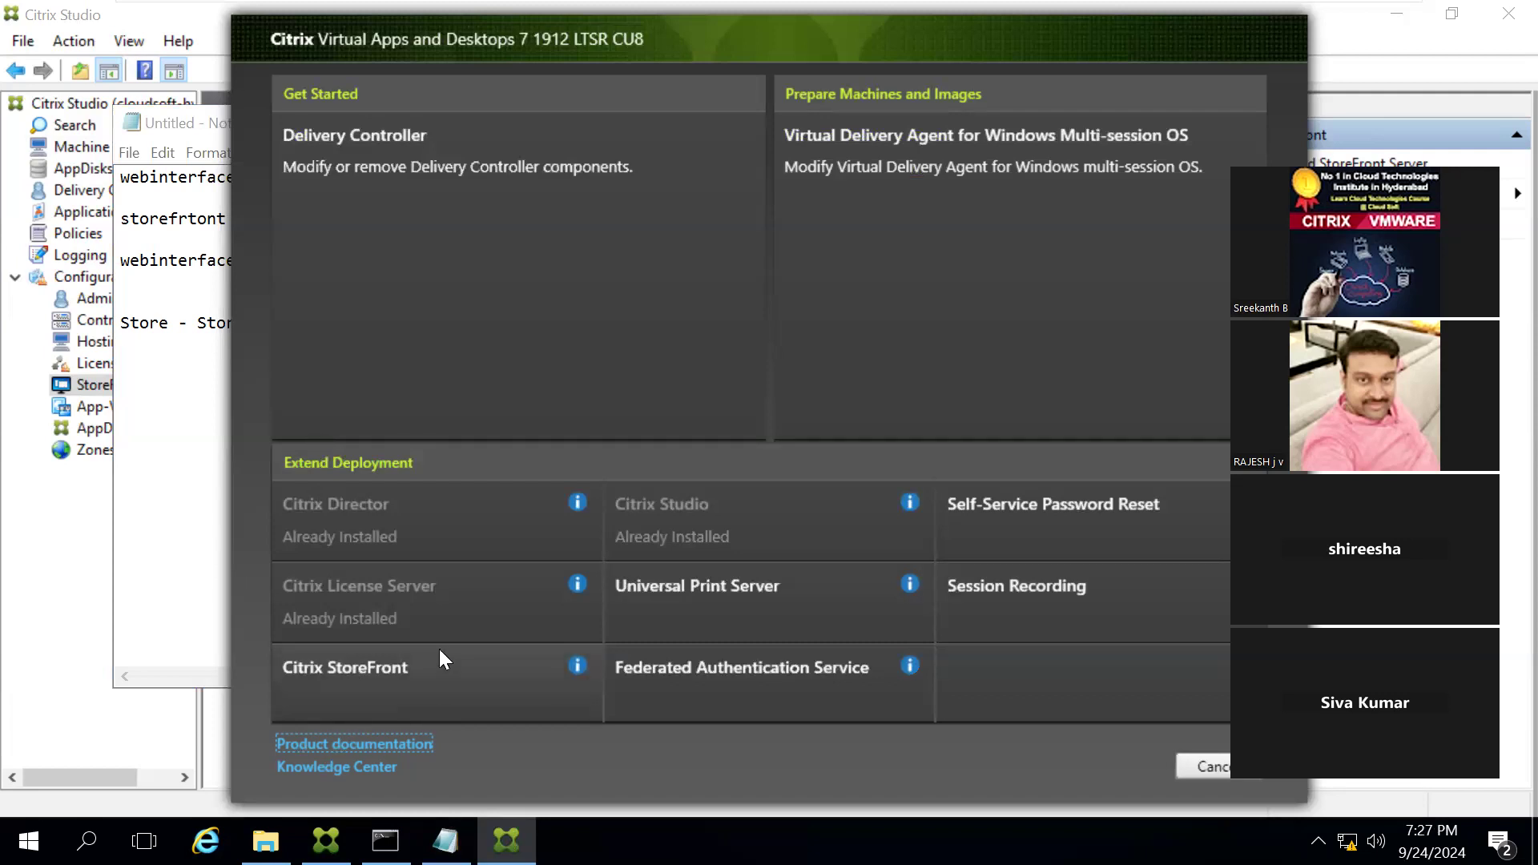
left_click(372, 665)
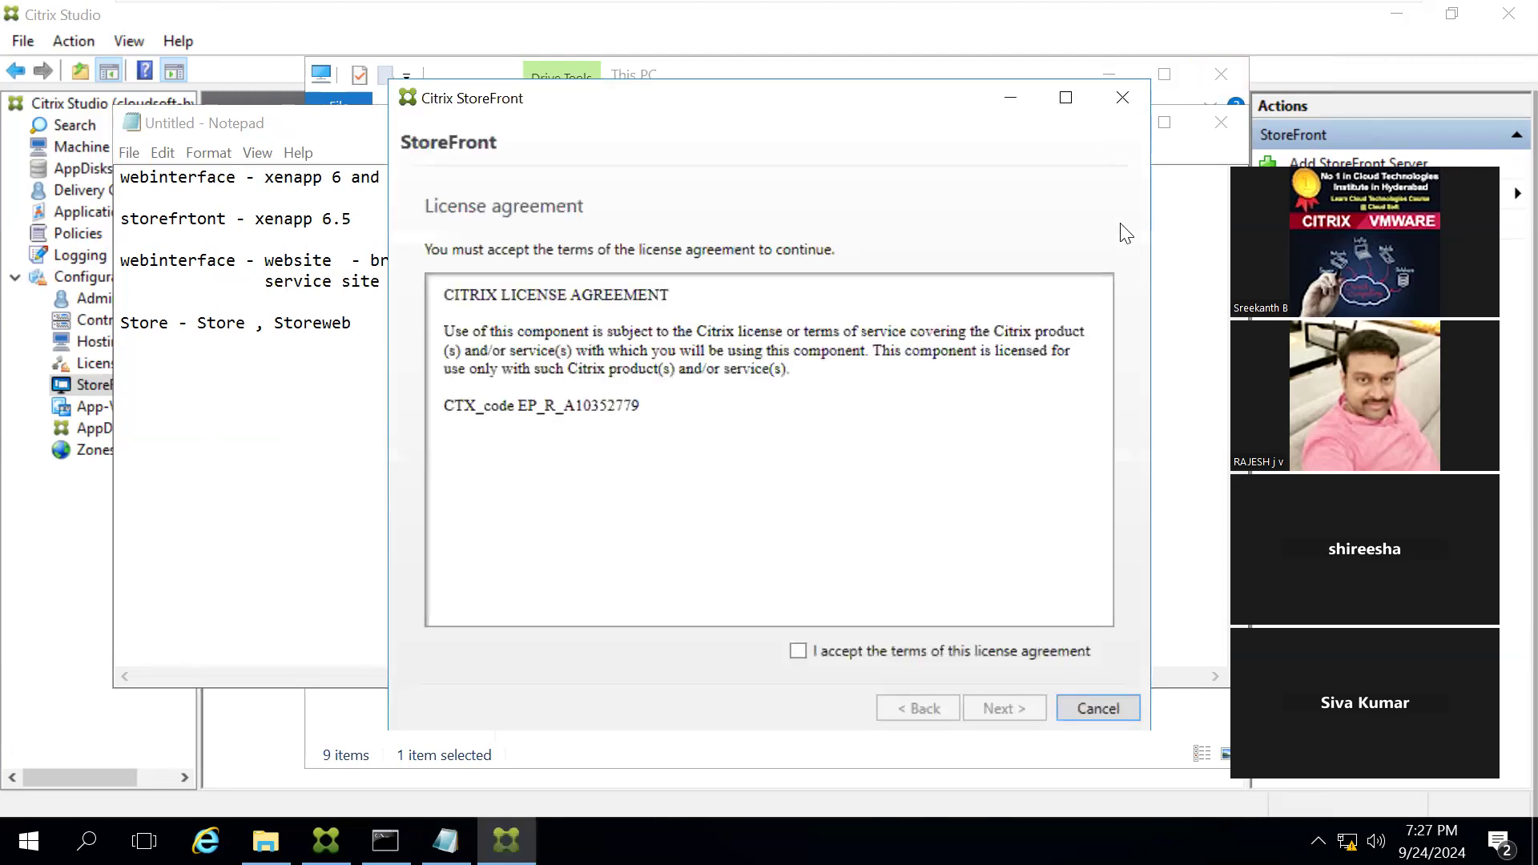
left_click(813, 651)
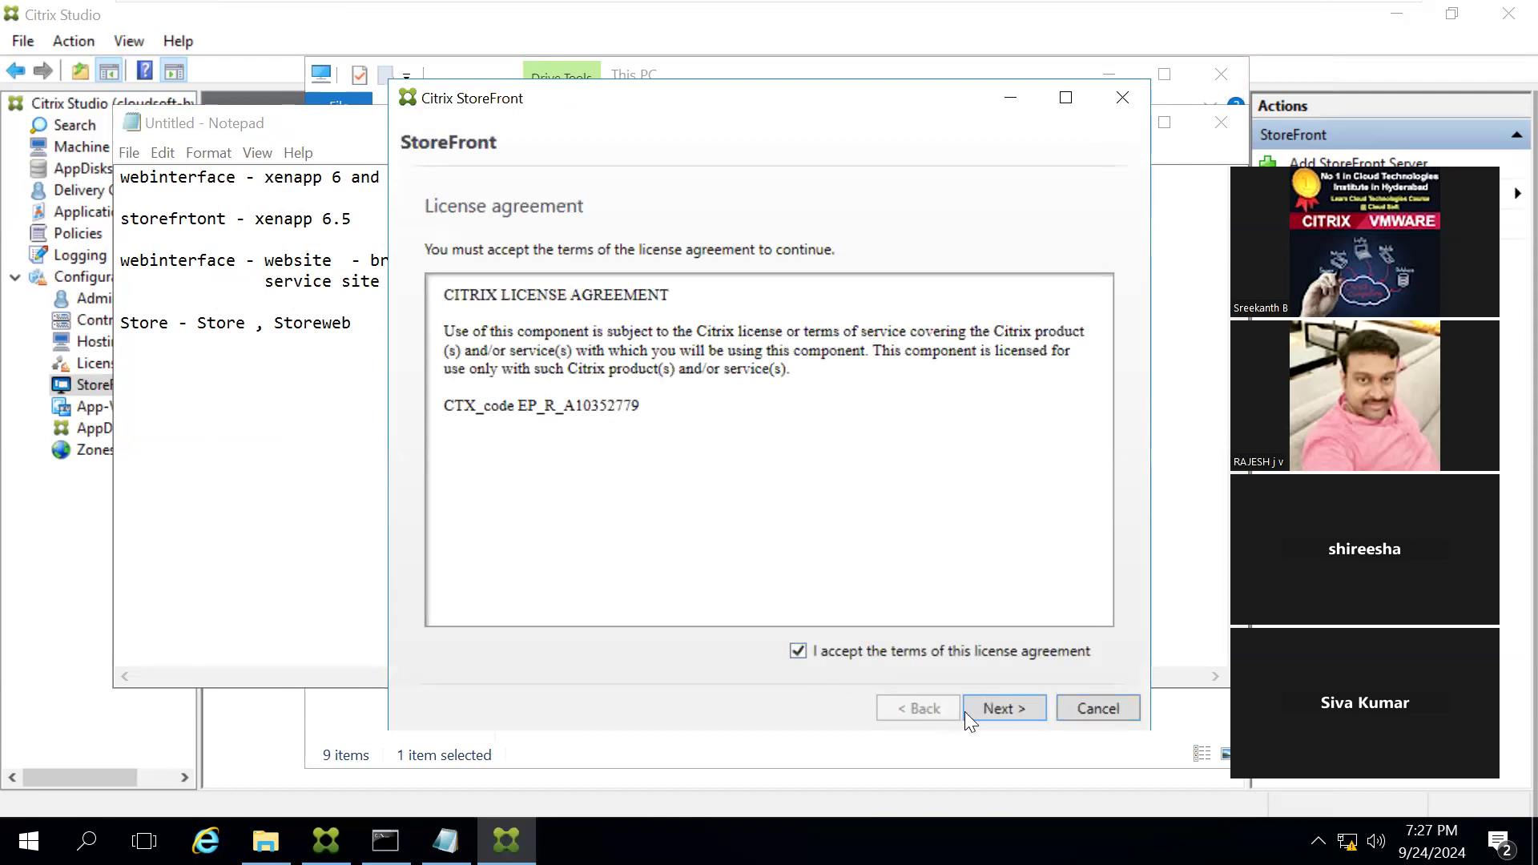
left_click(1005, 706)
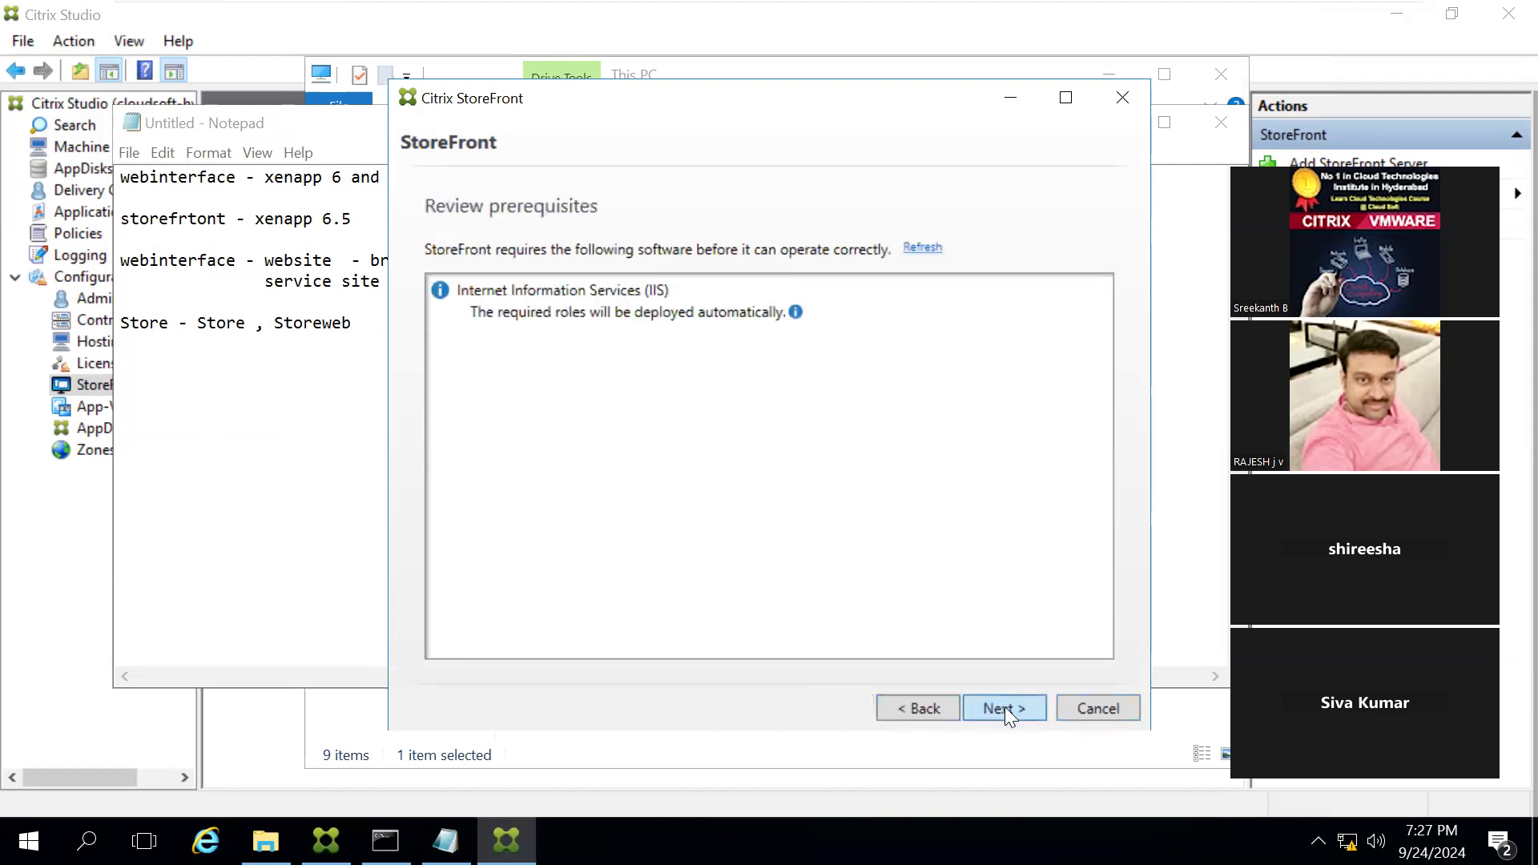
left_click(1004, 708)
left_click(1004, 709)
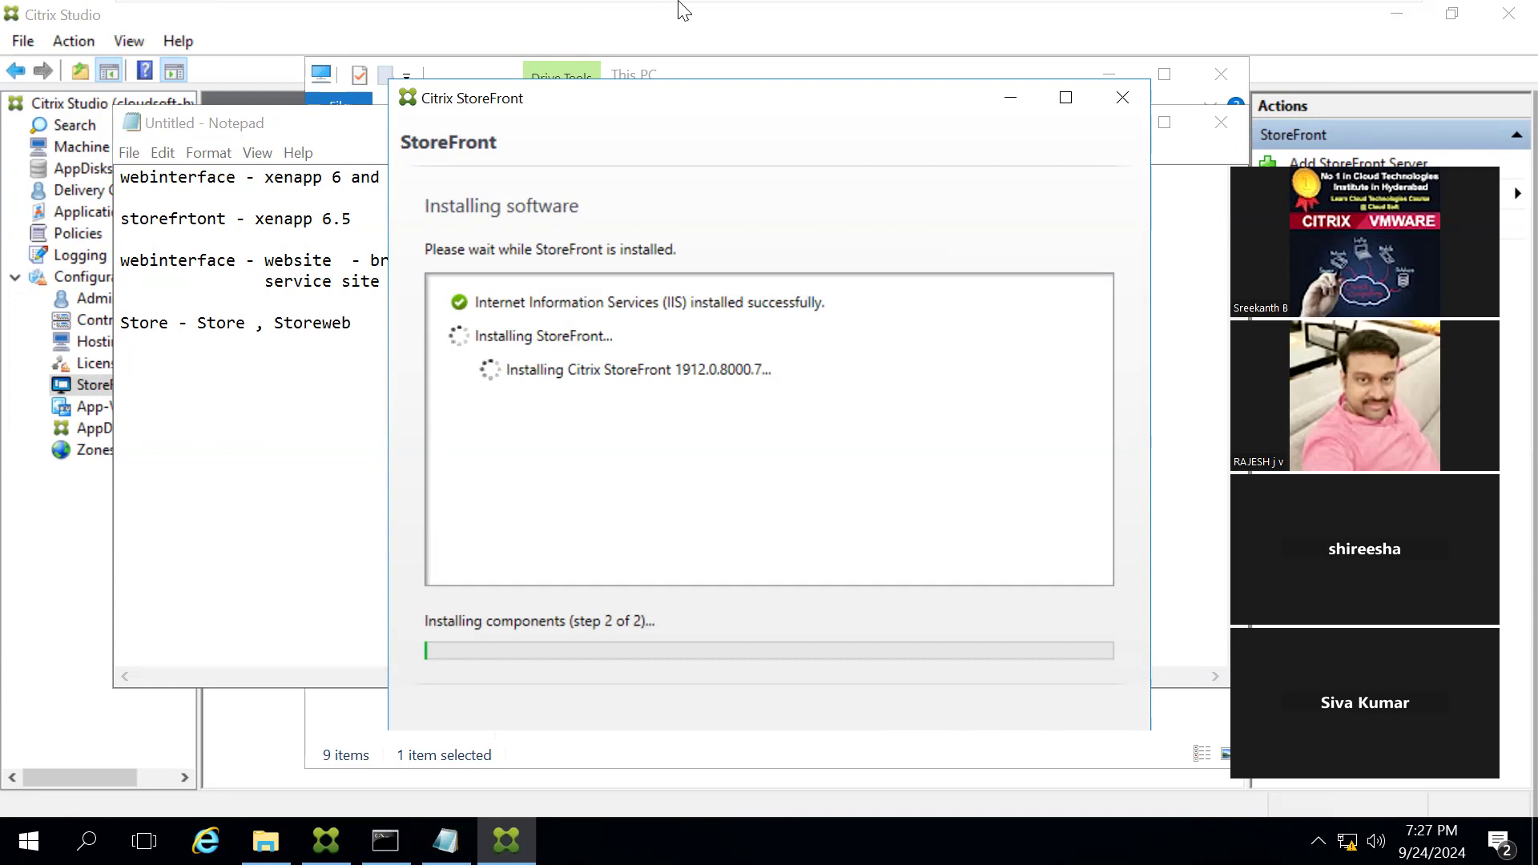
Step: Switch to the host desktop, check the Zoom window, and return to the controller virtual machine
mouse_move(683, 9)
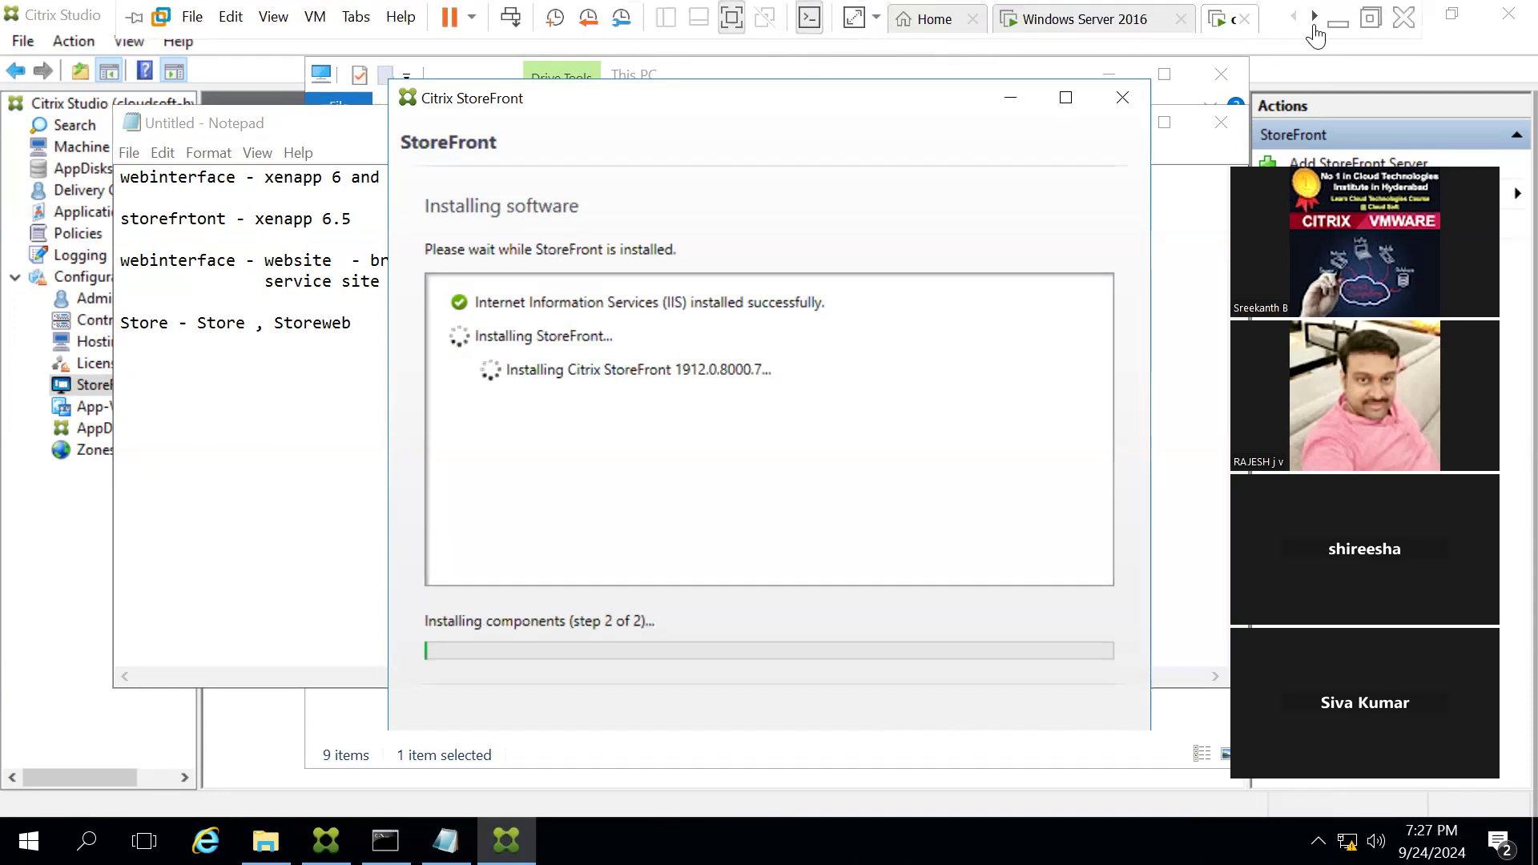
left_click(1337, 26)
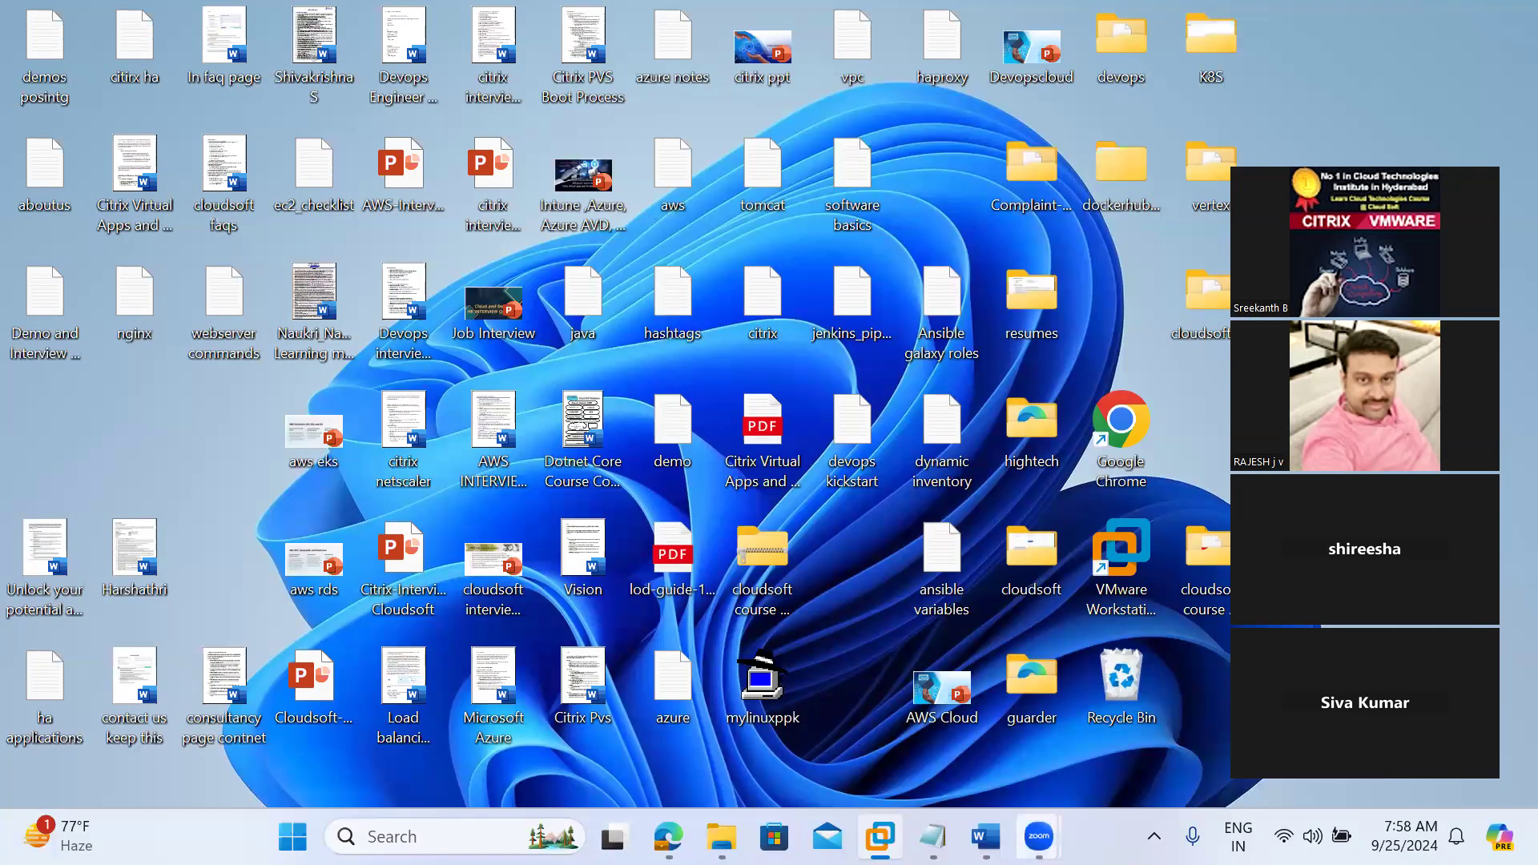
left_click(1039, 836)
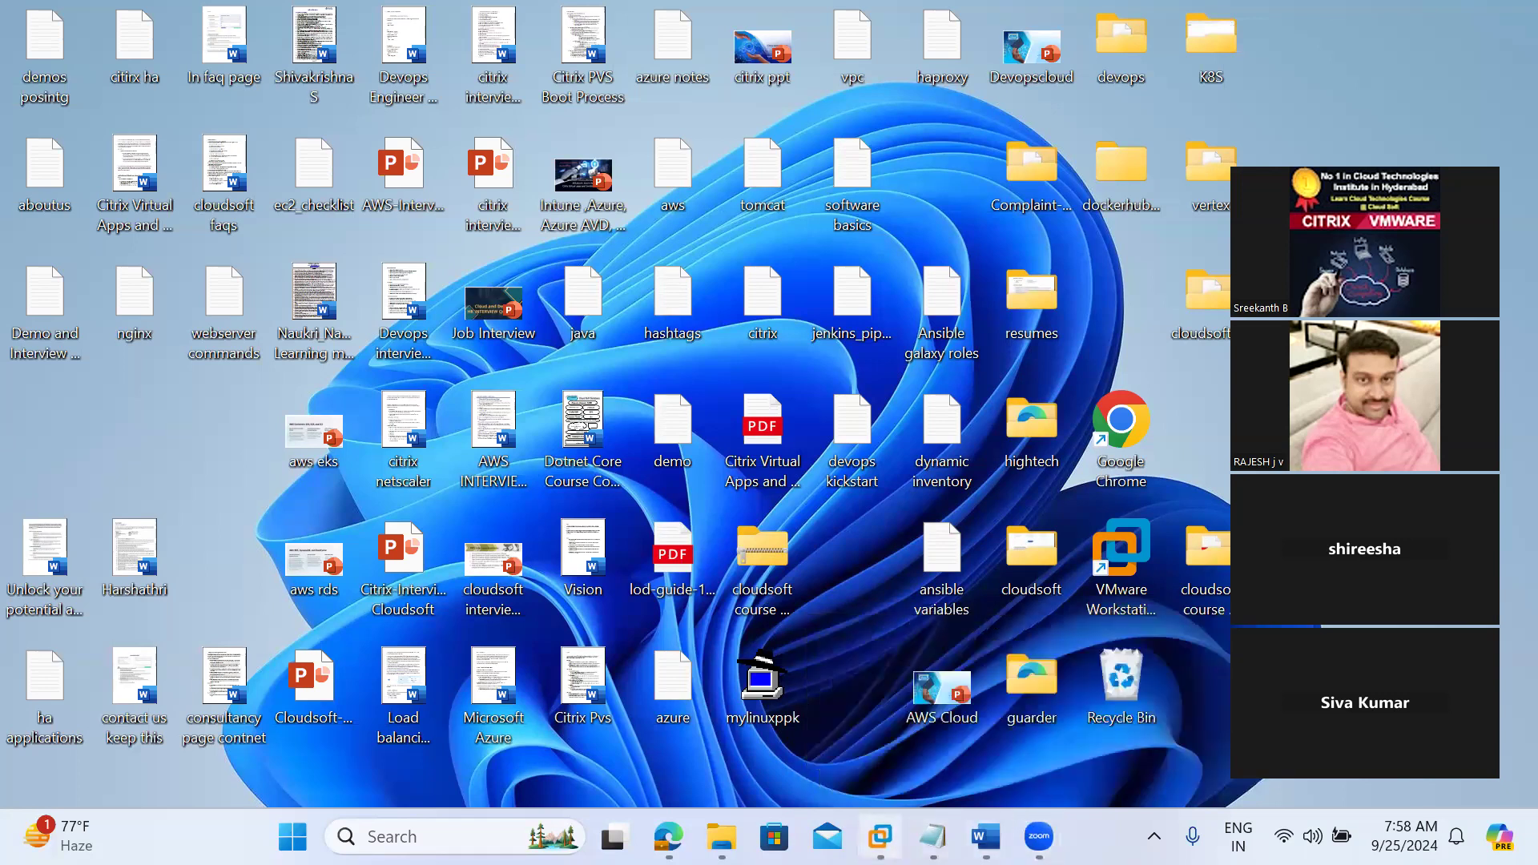
mouse_move(881, 833)
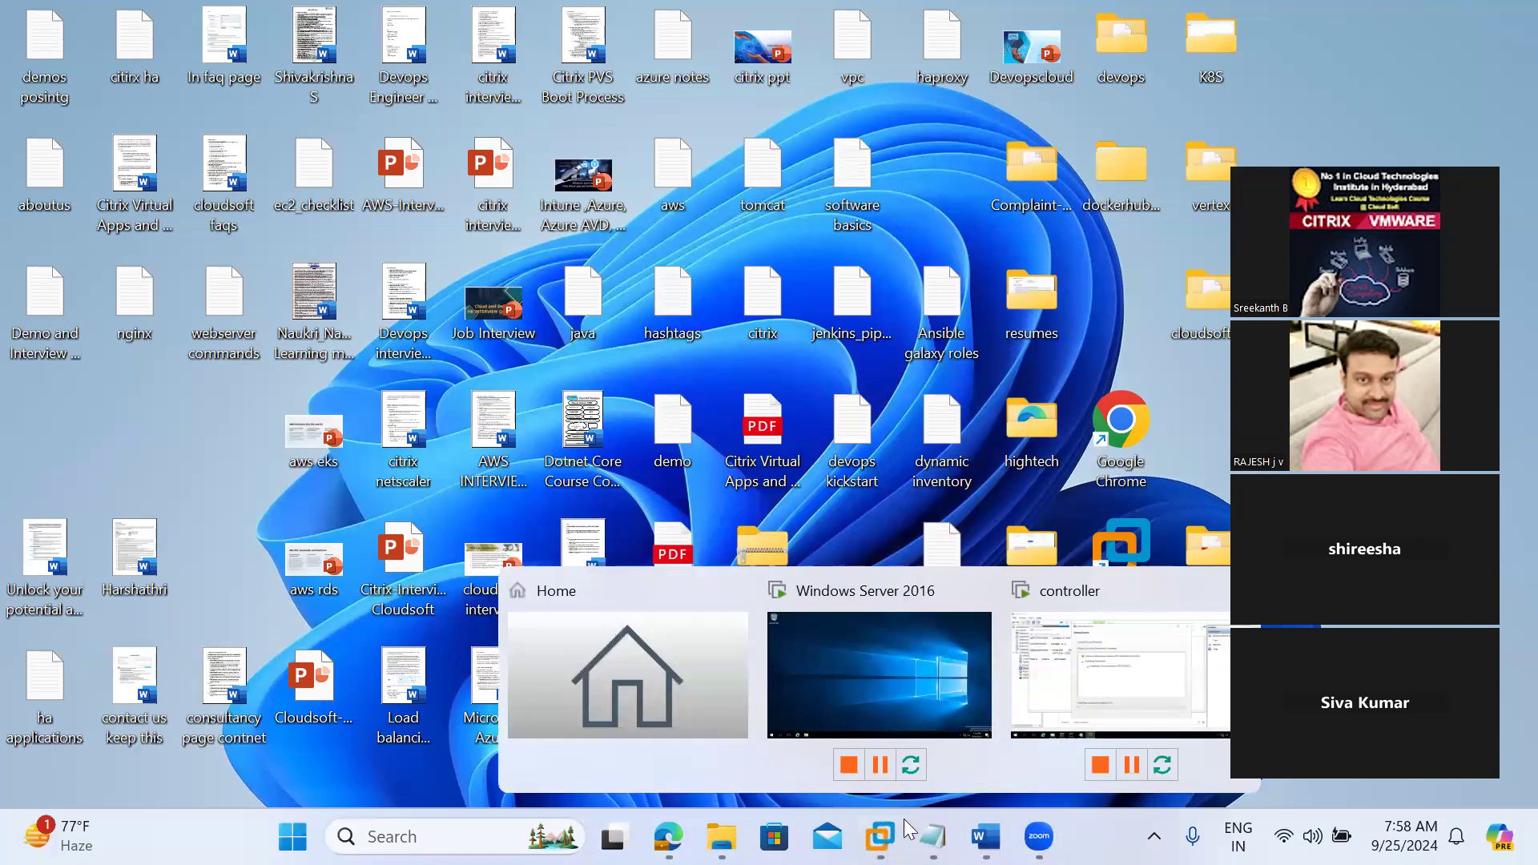
left_click(1038, 708)
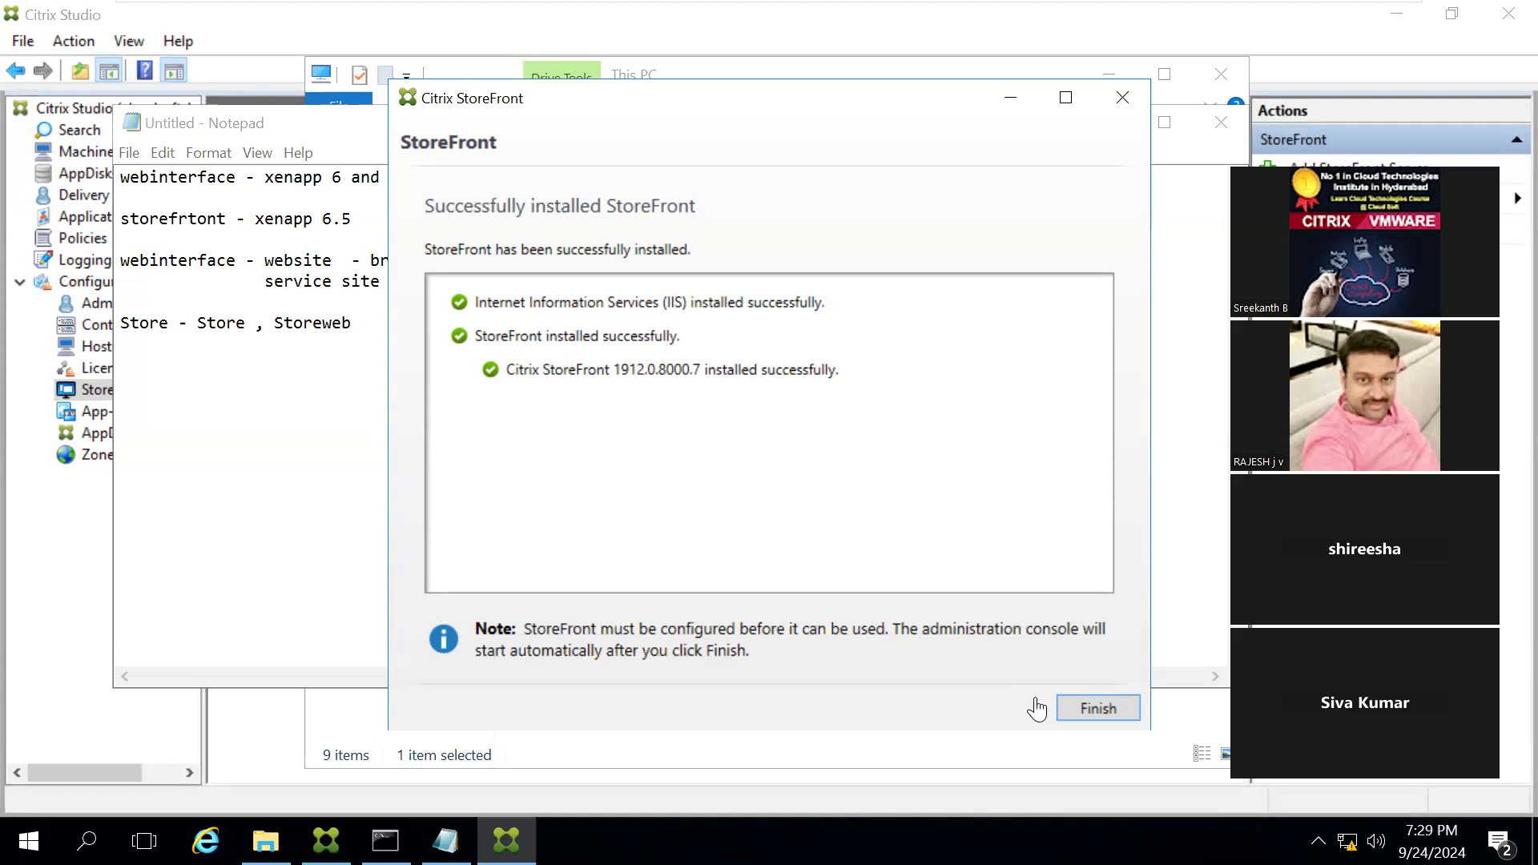
Step: Finish the StoreFront installation and agree to reboot the server immediately
left_click(1086, 710)
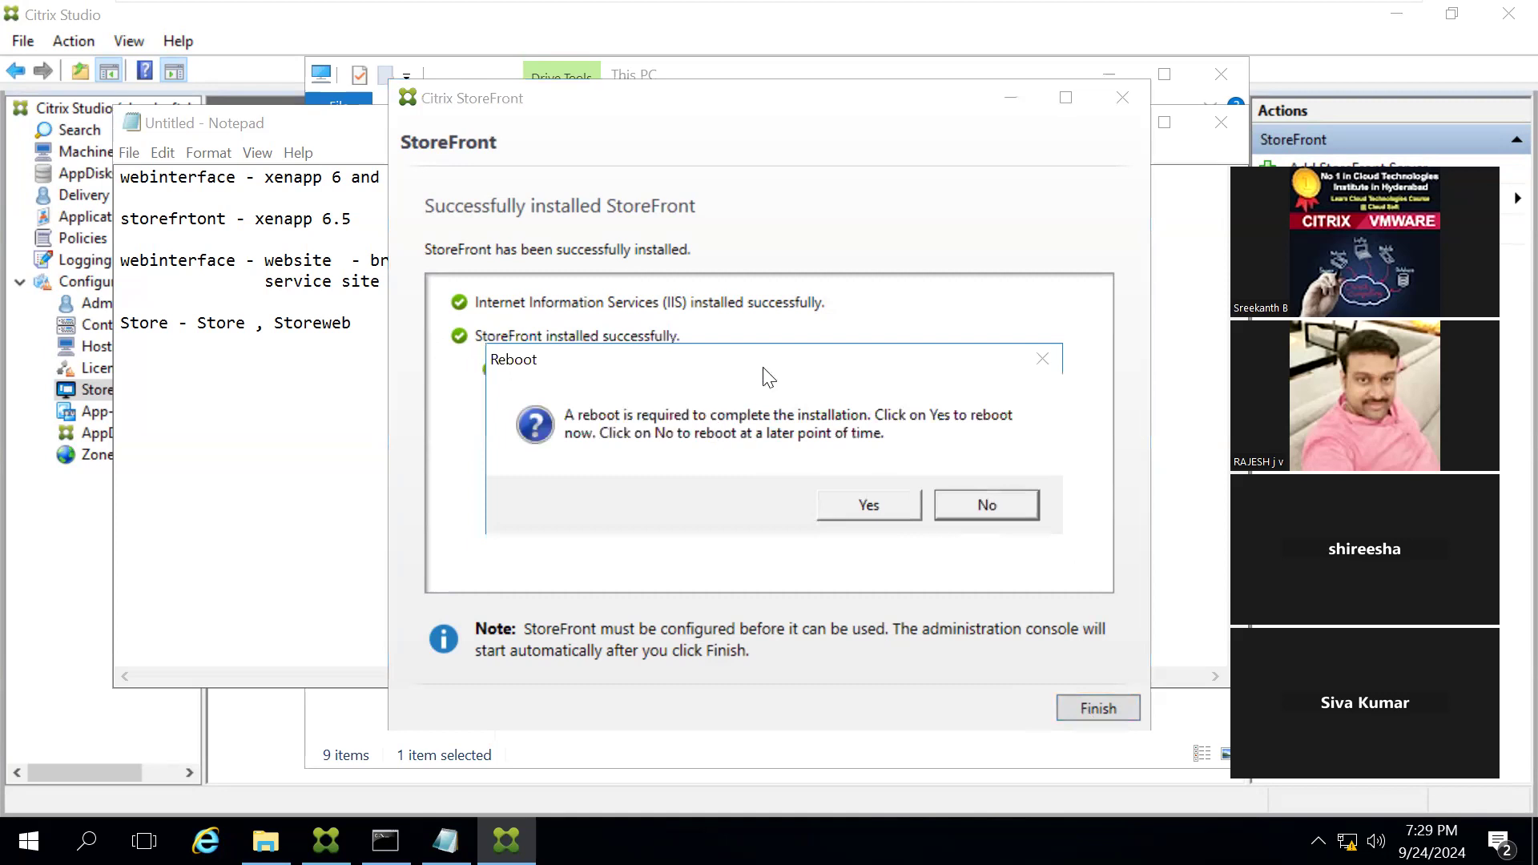
left_click(859, 509)
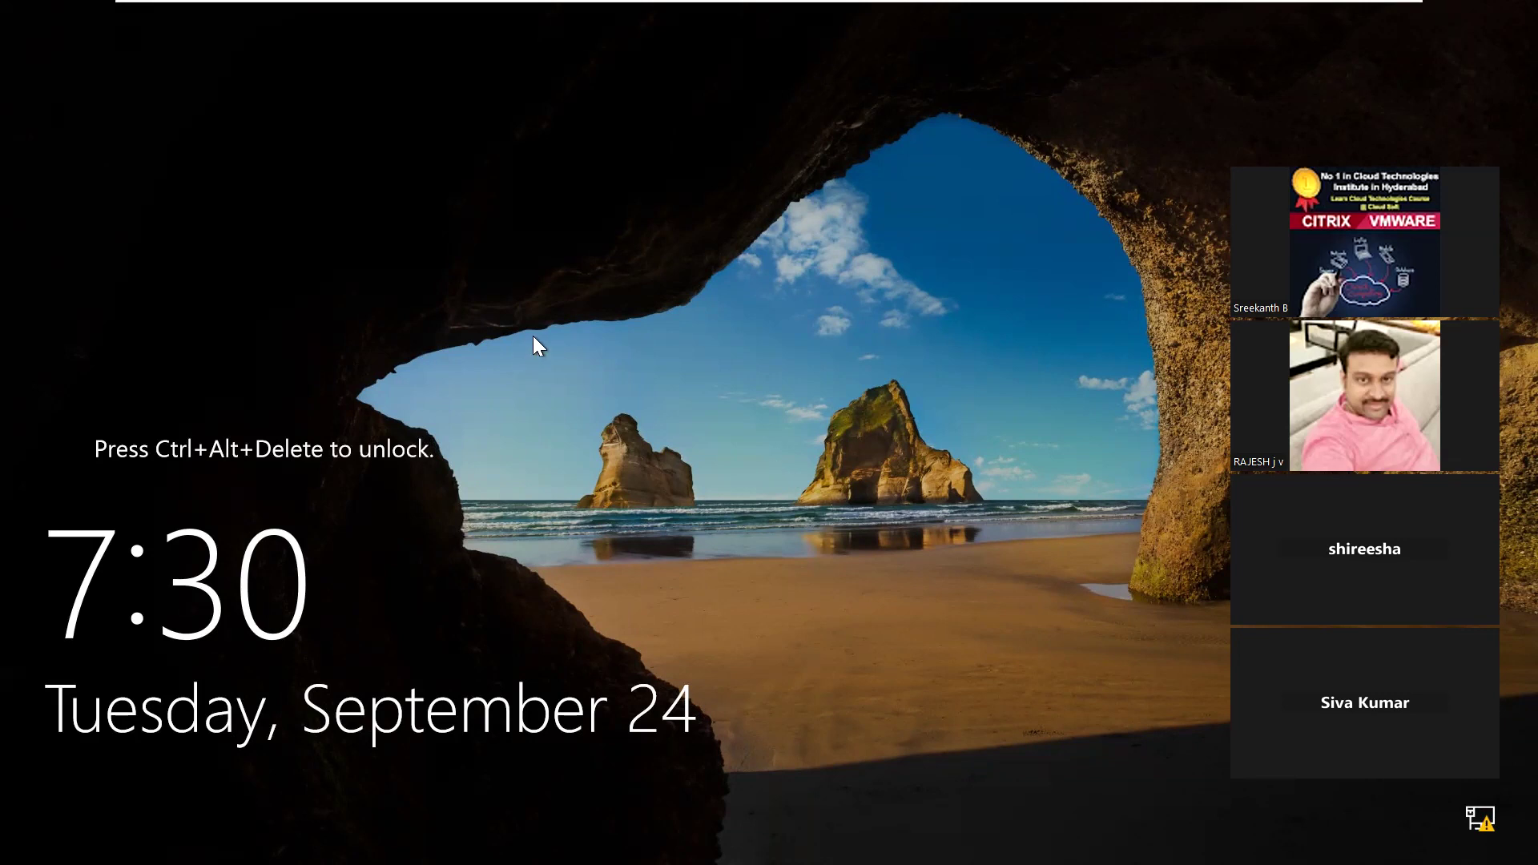
Step: Unlock the controller virtual machine and sign in as cloudsoft\administrator, entering the account password
key("ctrl+alt+Return")
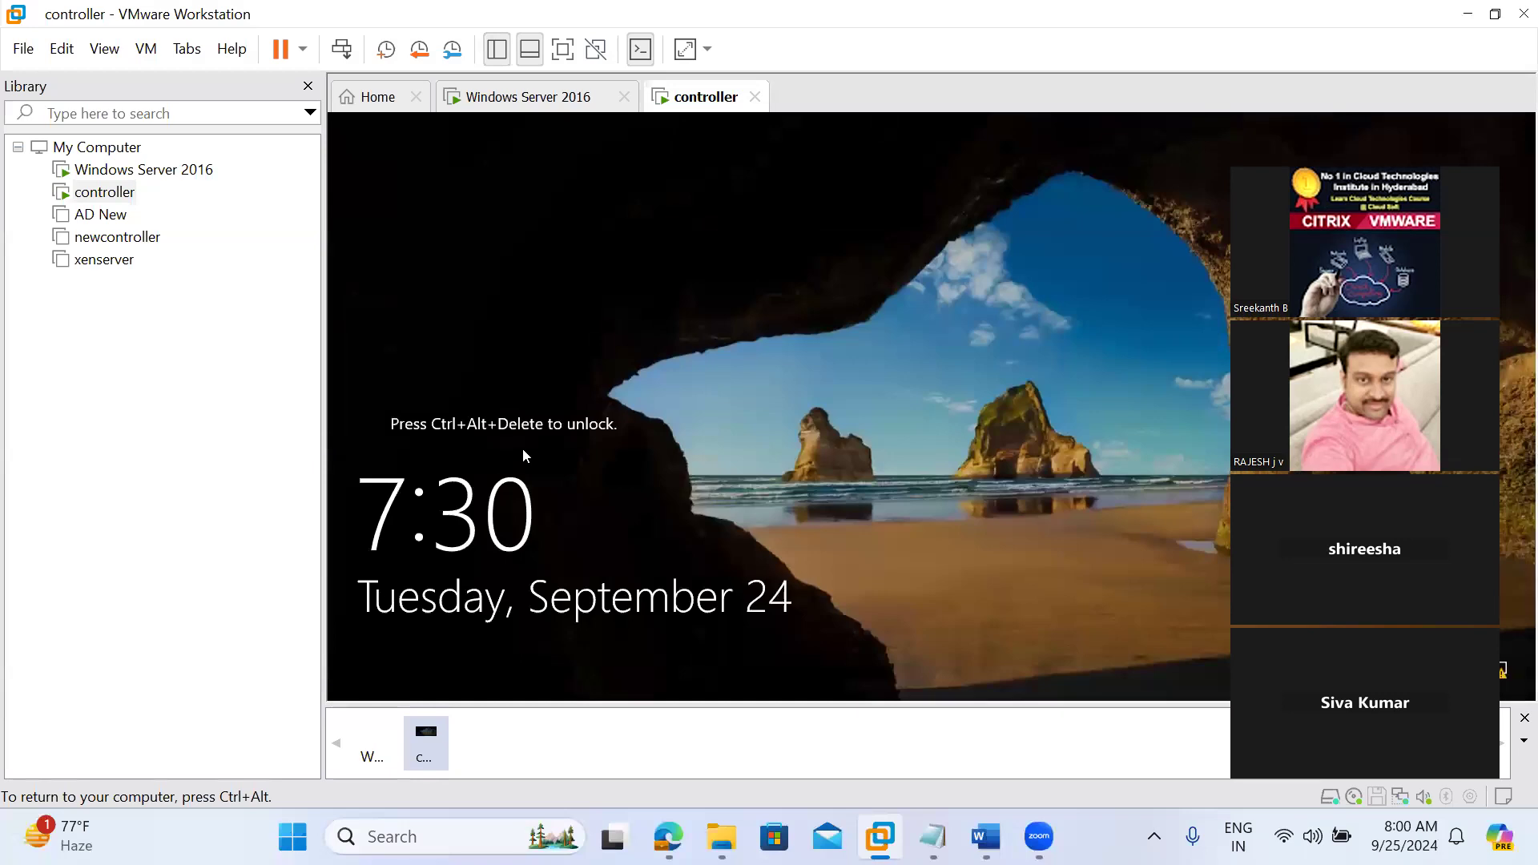
key("ctrl+alt+Return")
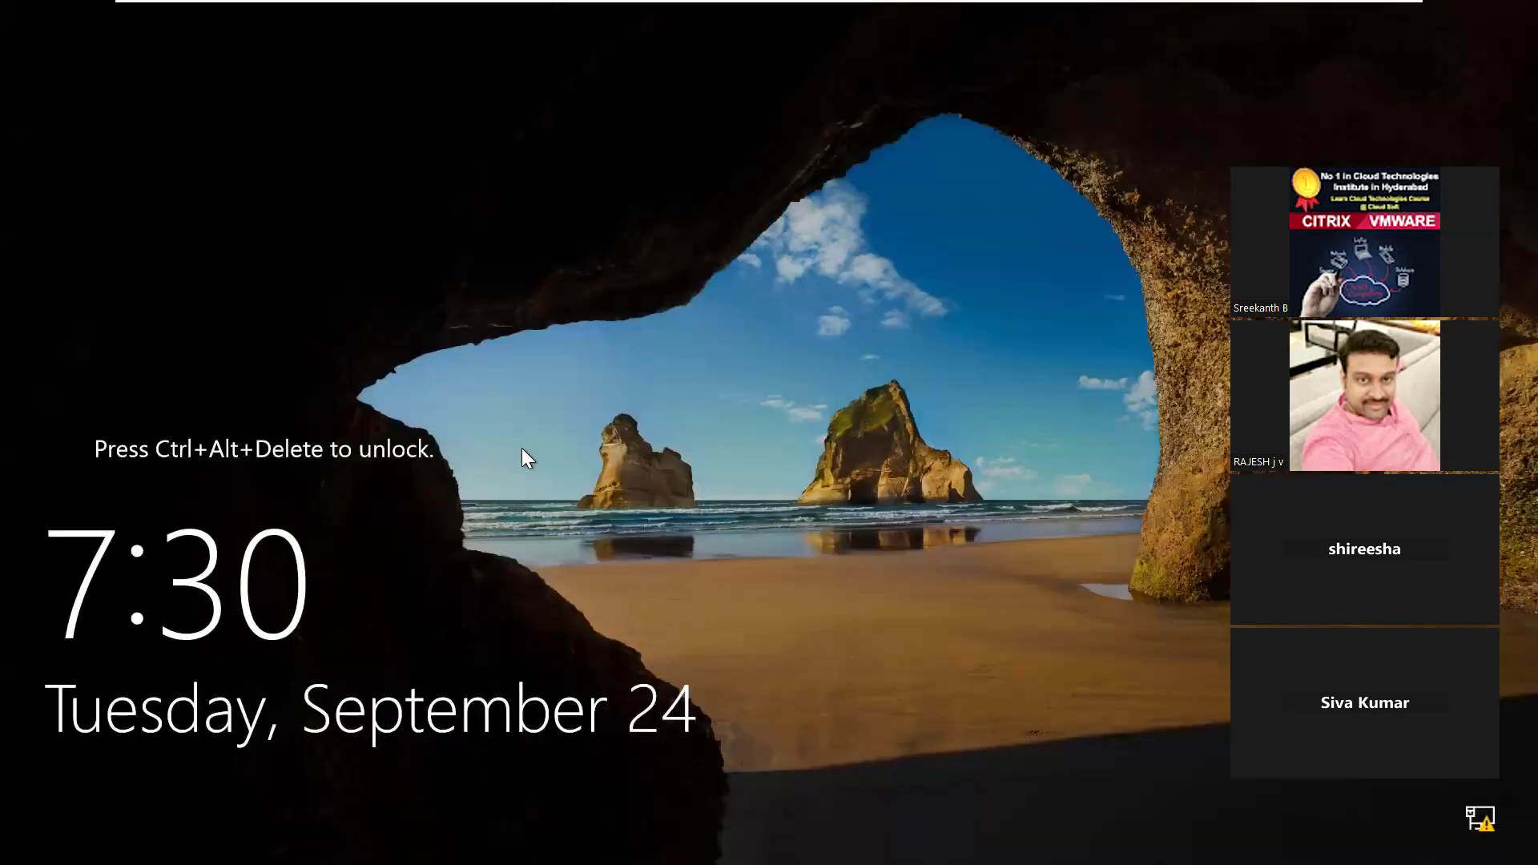
key("ctrl+alt+Insert")
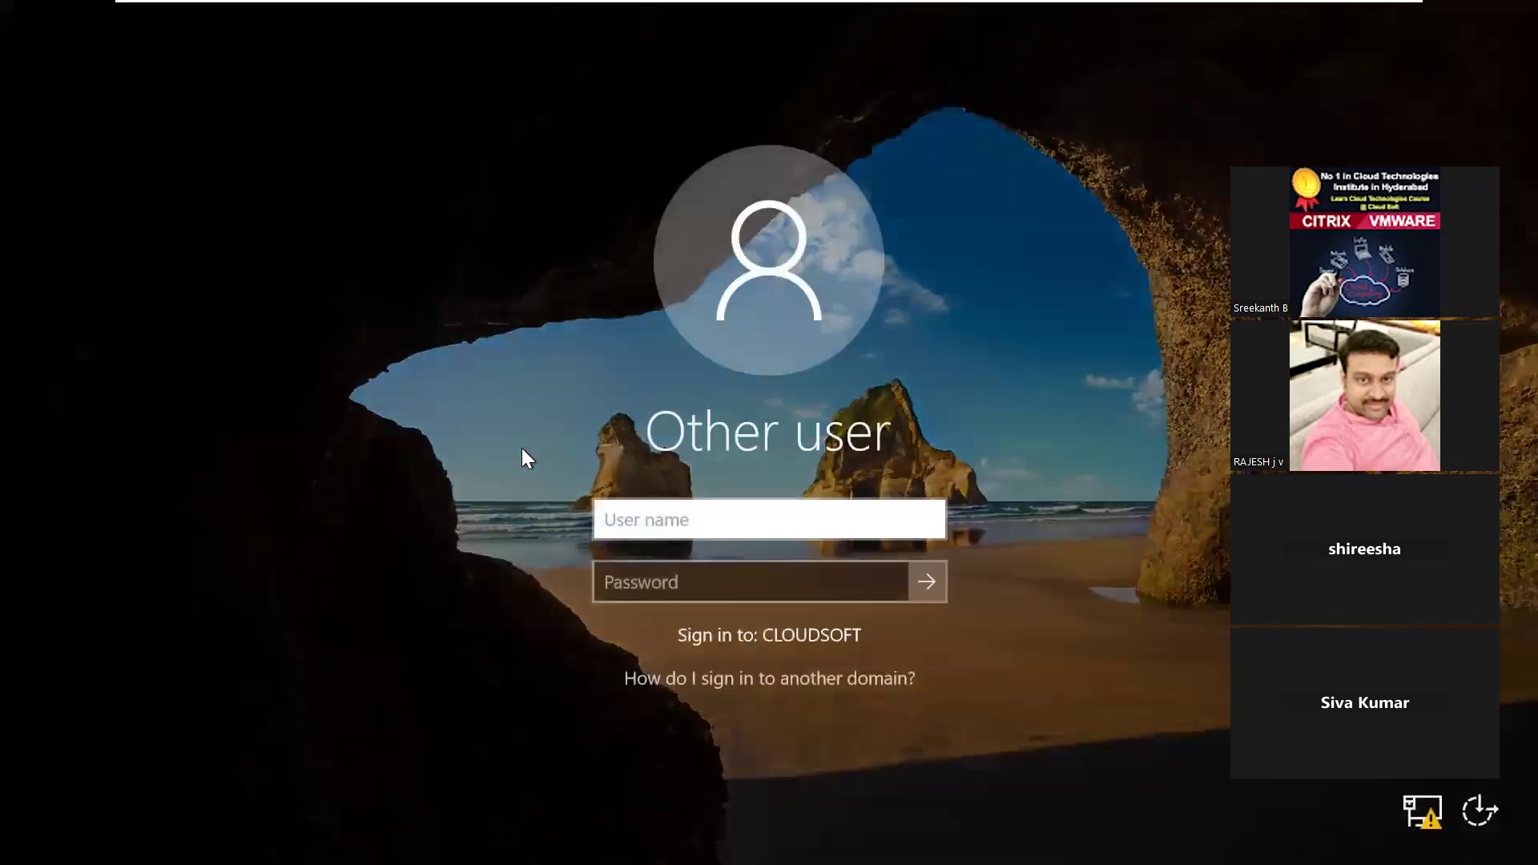
type("cloudsoft\\administr")
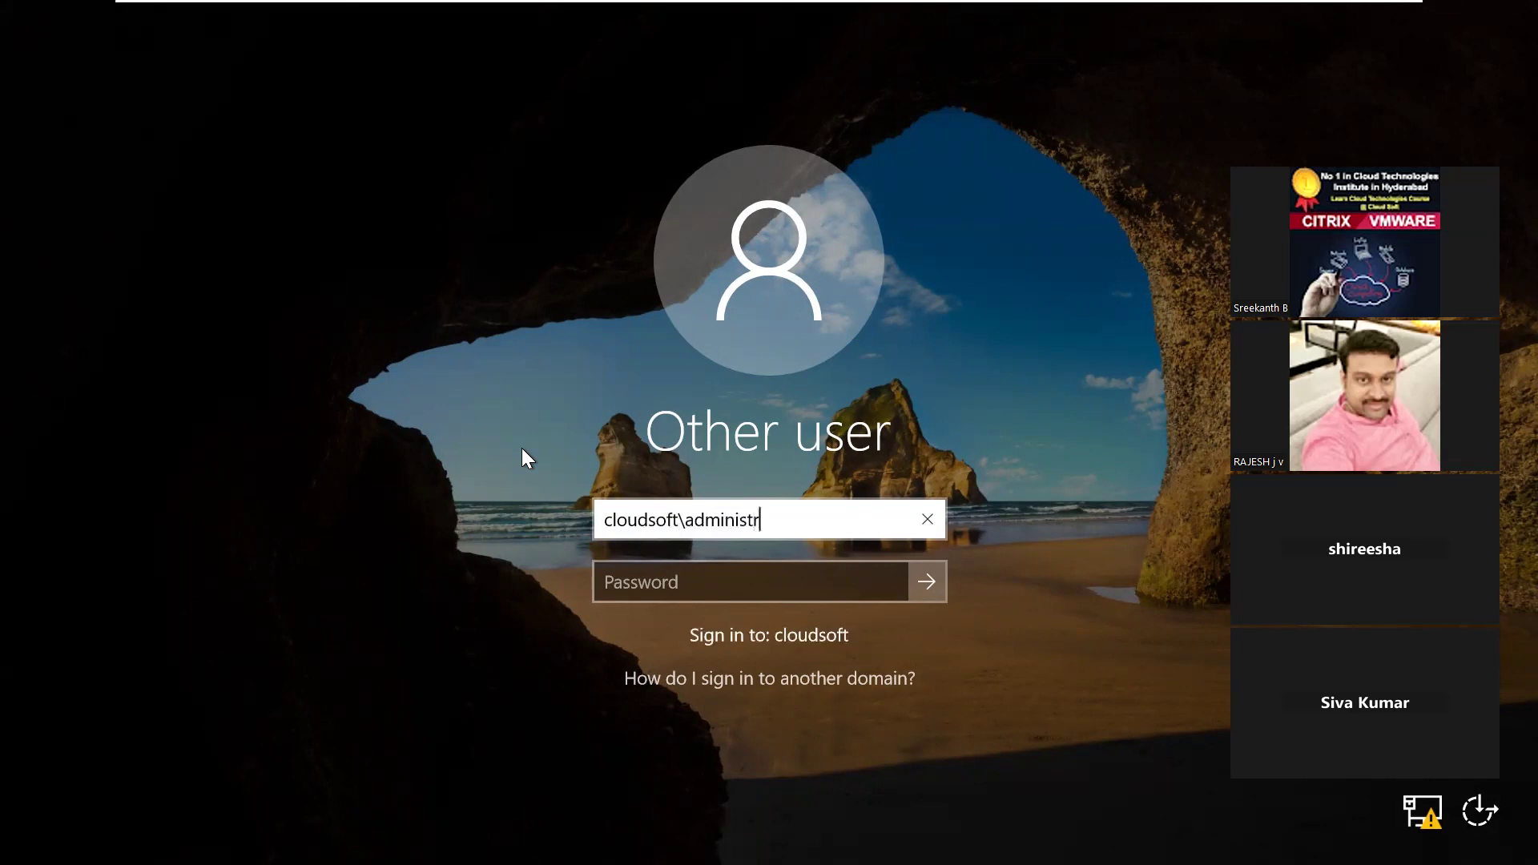
type("ator")
key("Tab")
type("Pas")
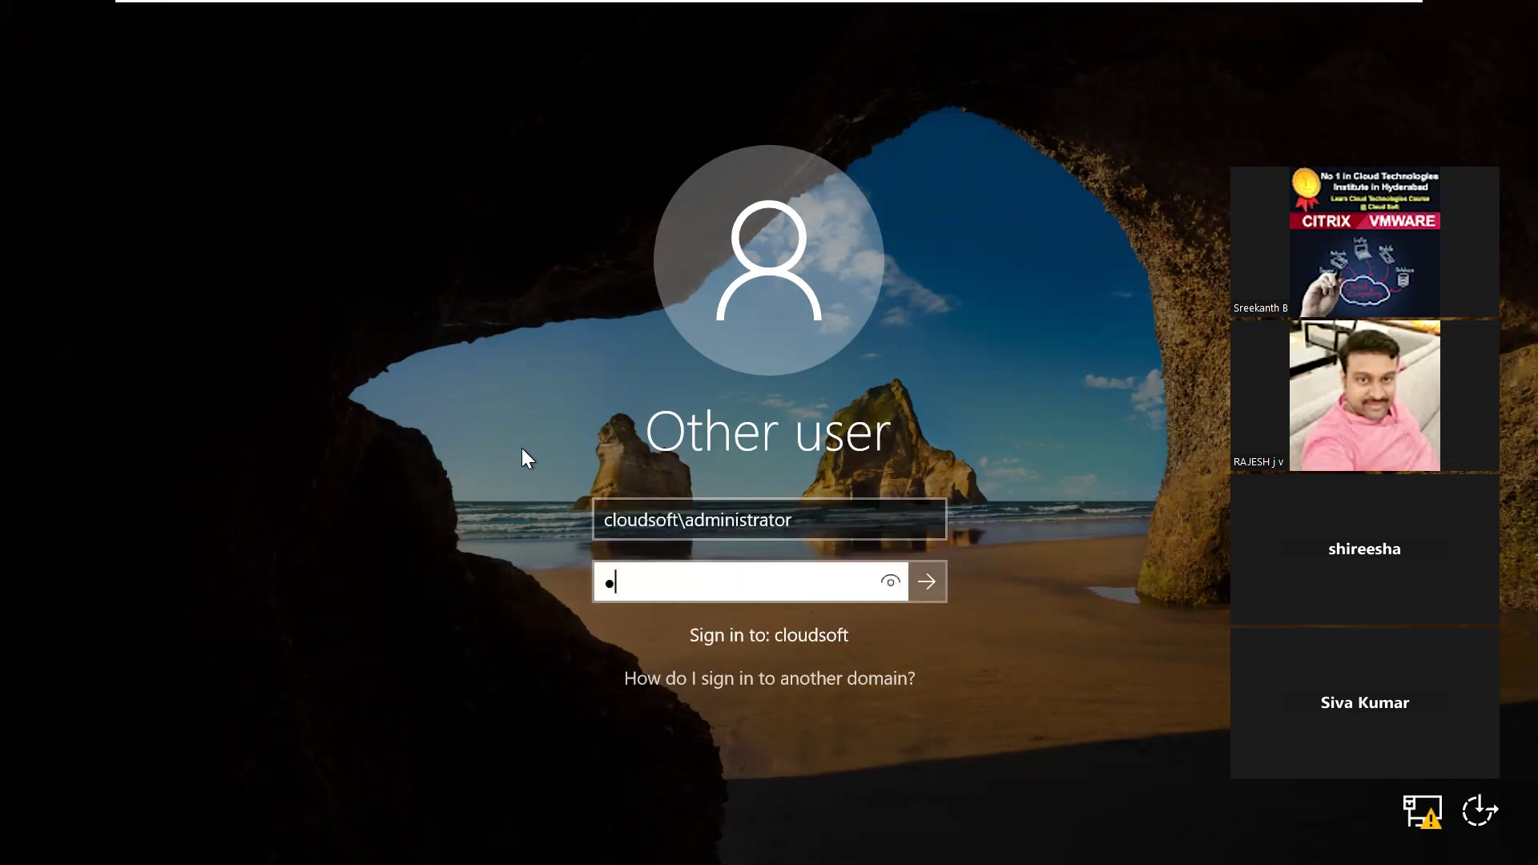
type("sword")
key("Return")
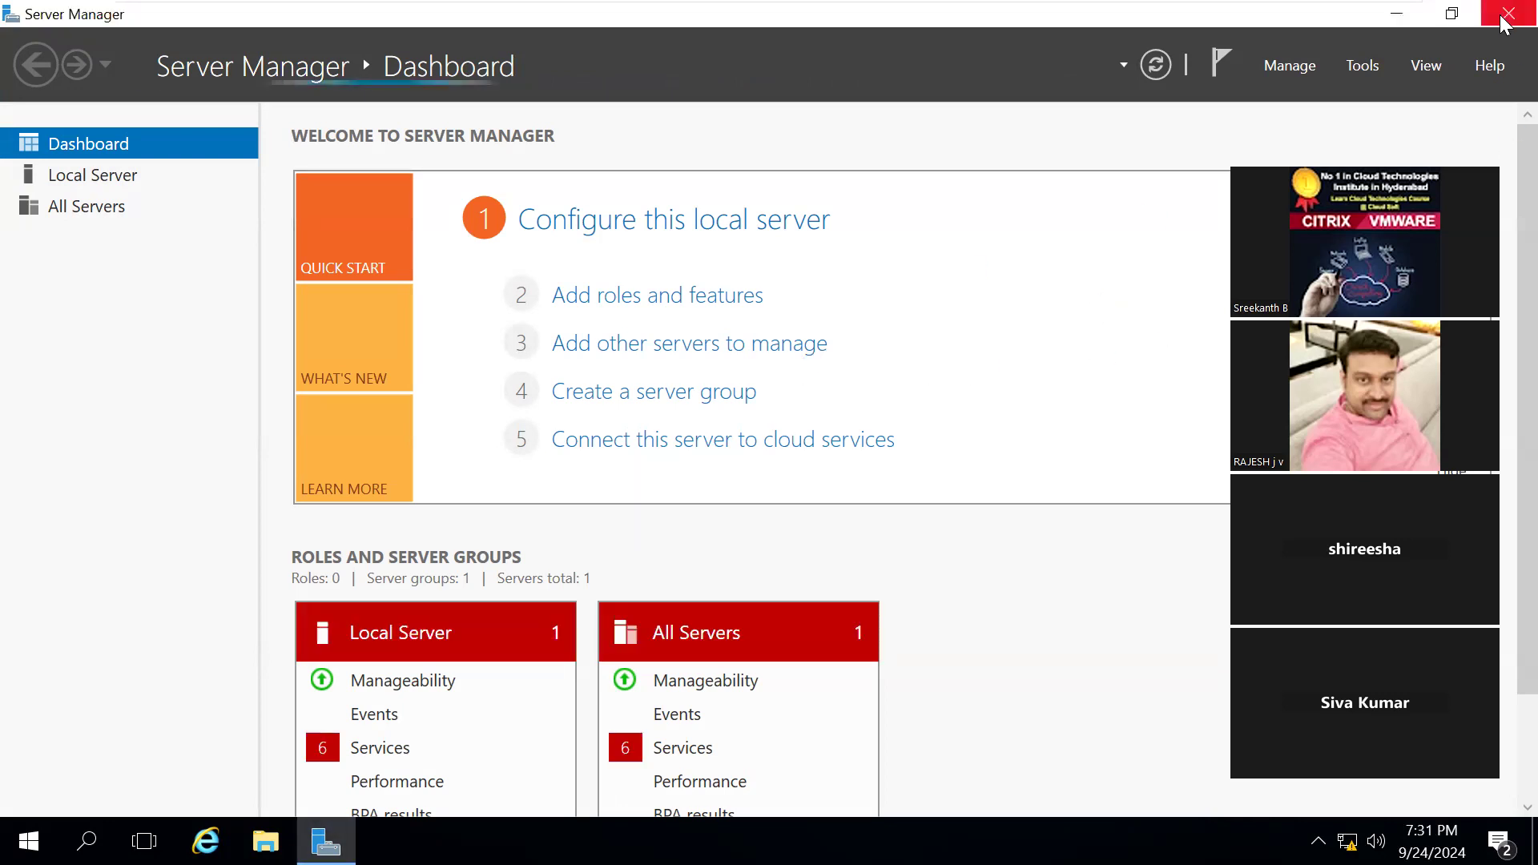
left_click(1506, 16)
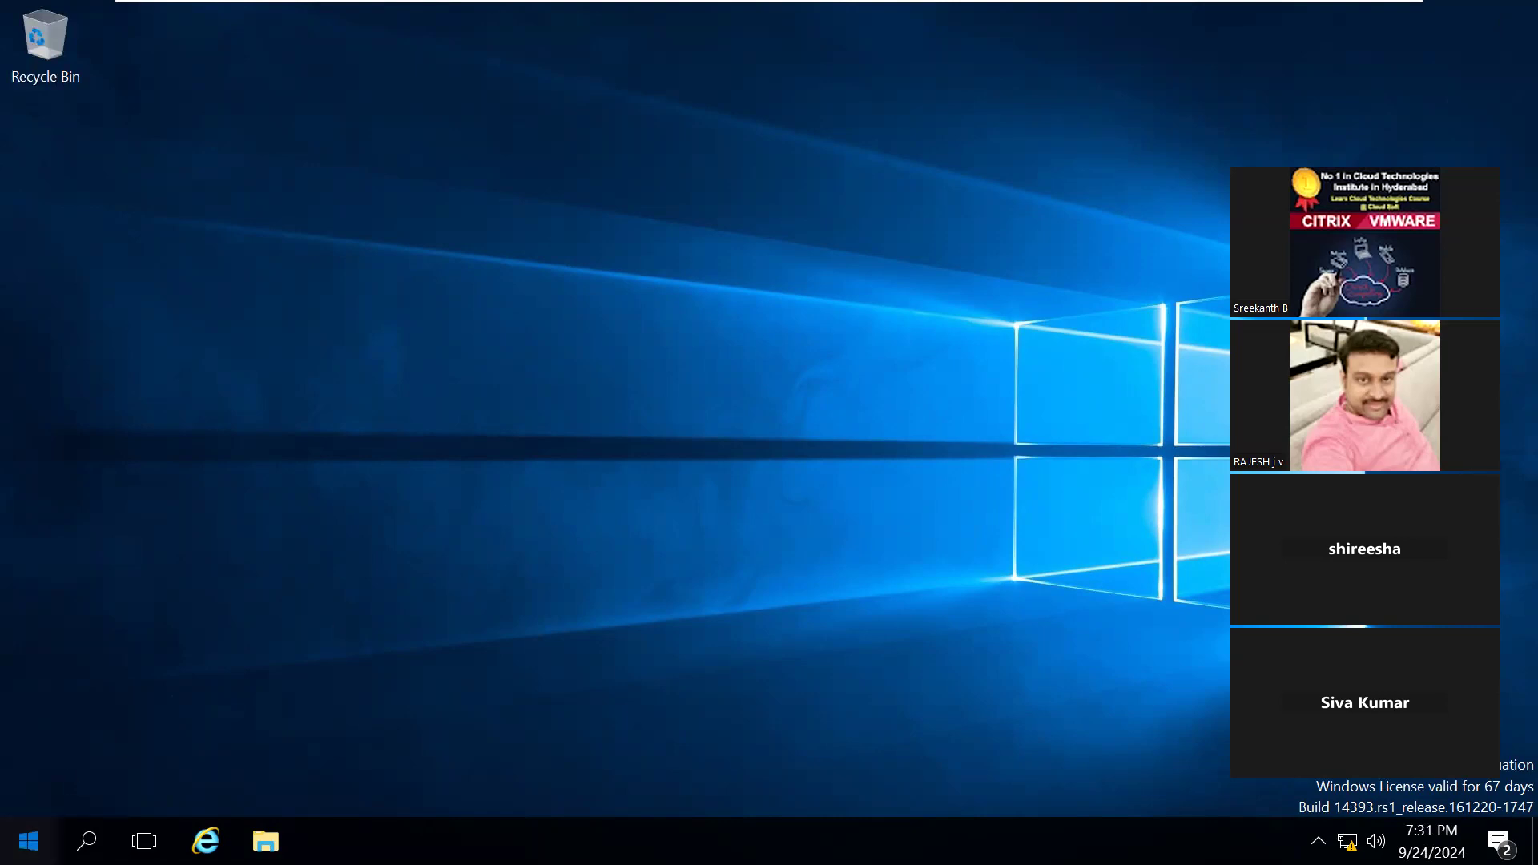
left_click(29, 841)
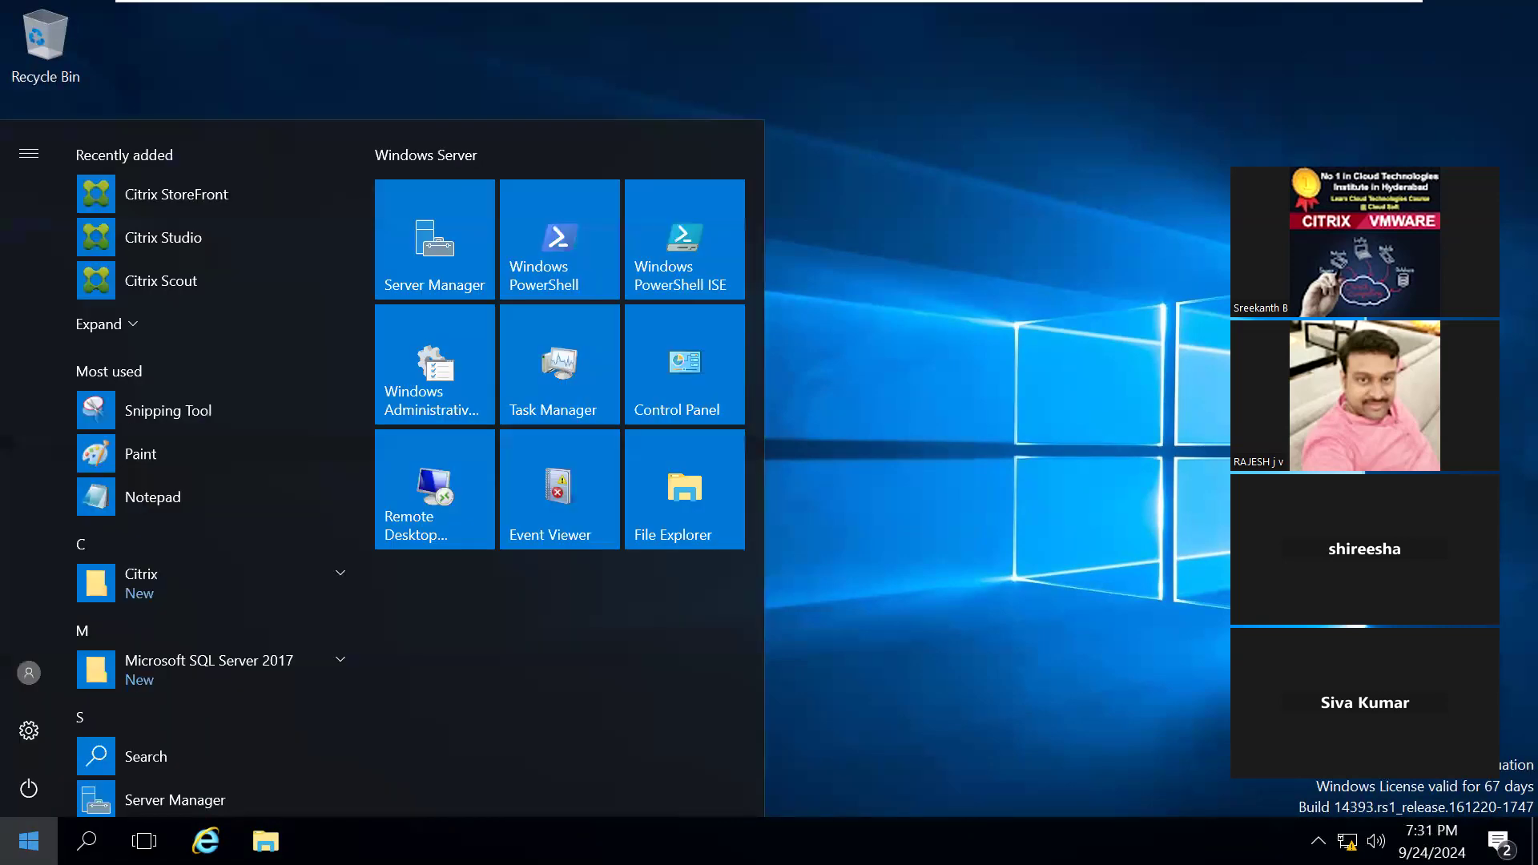
left_click(184, 200)
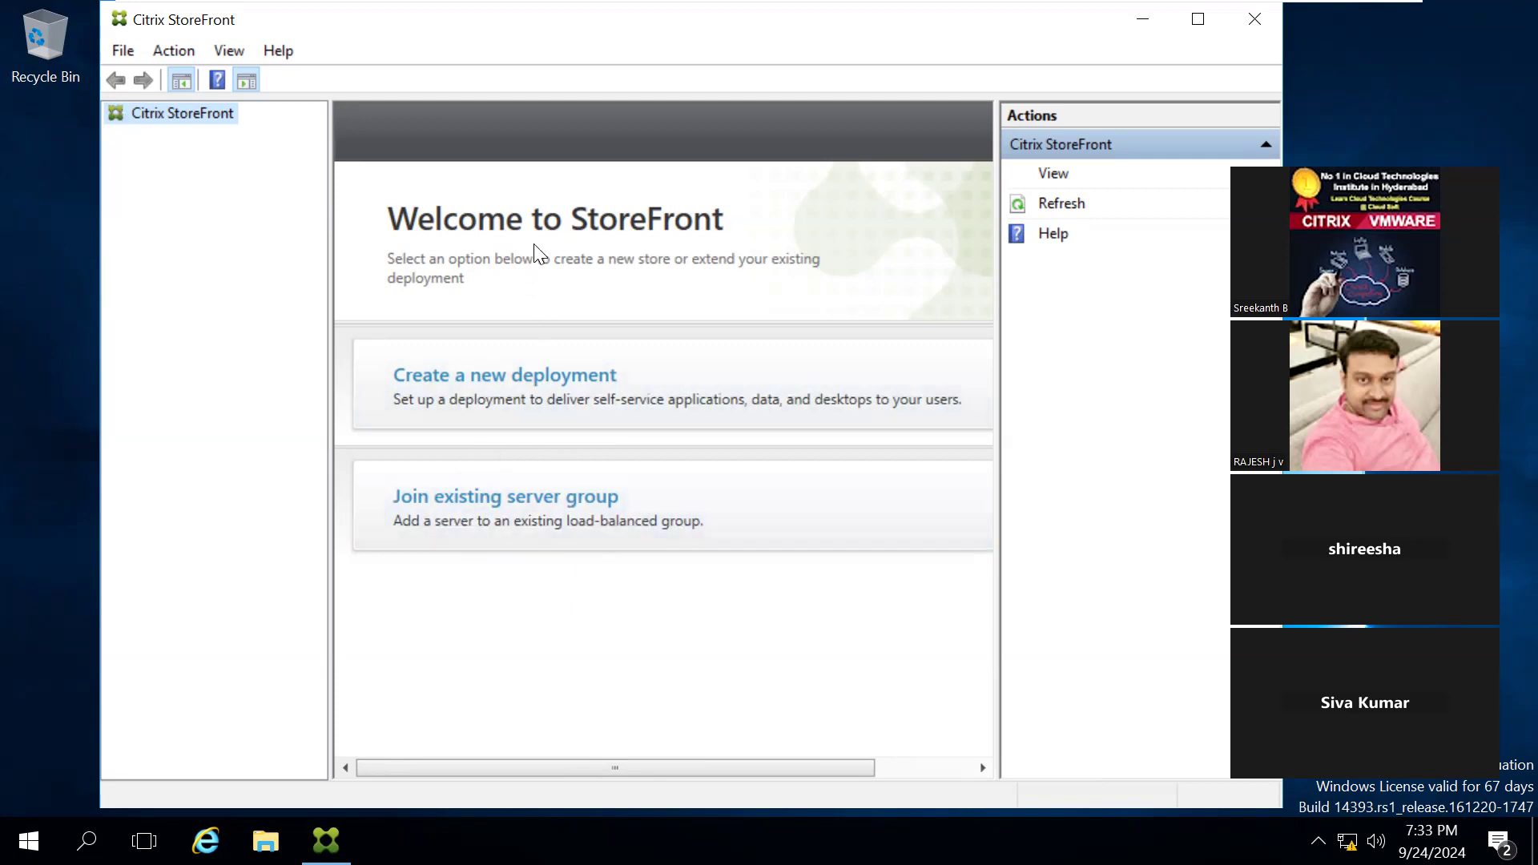
left_click(498, 373)
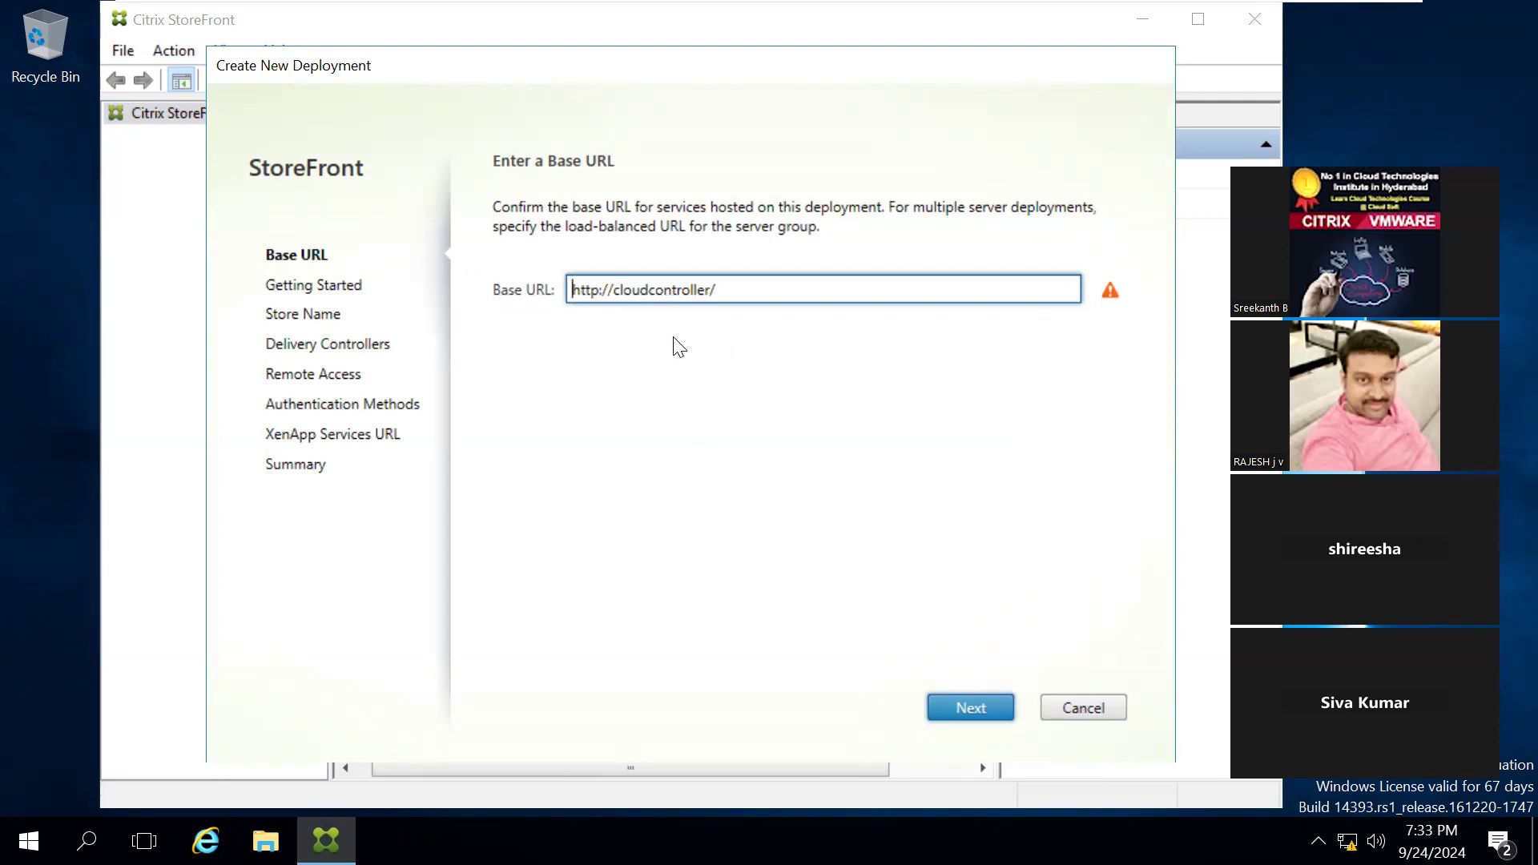
left_click(955, 709)
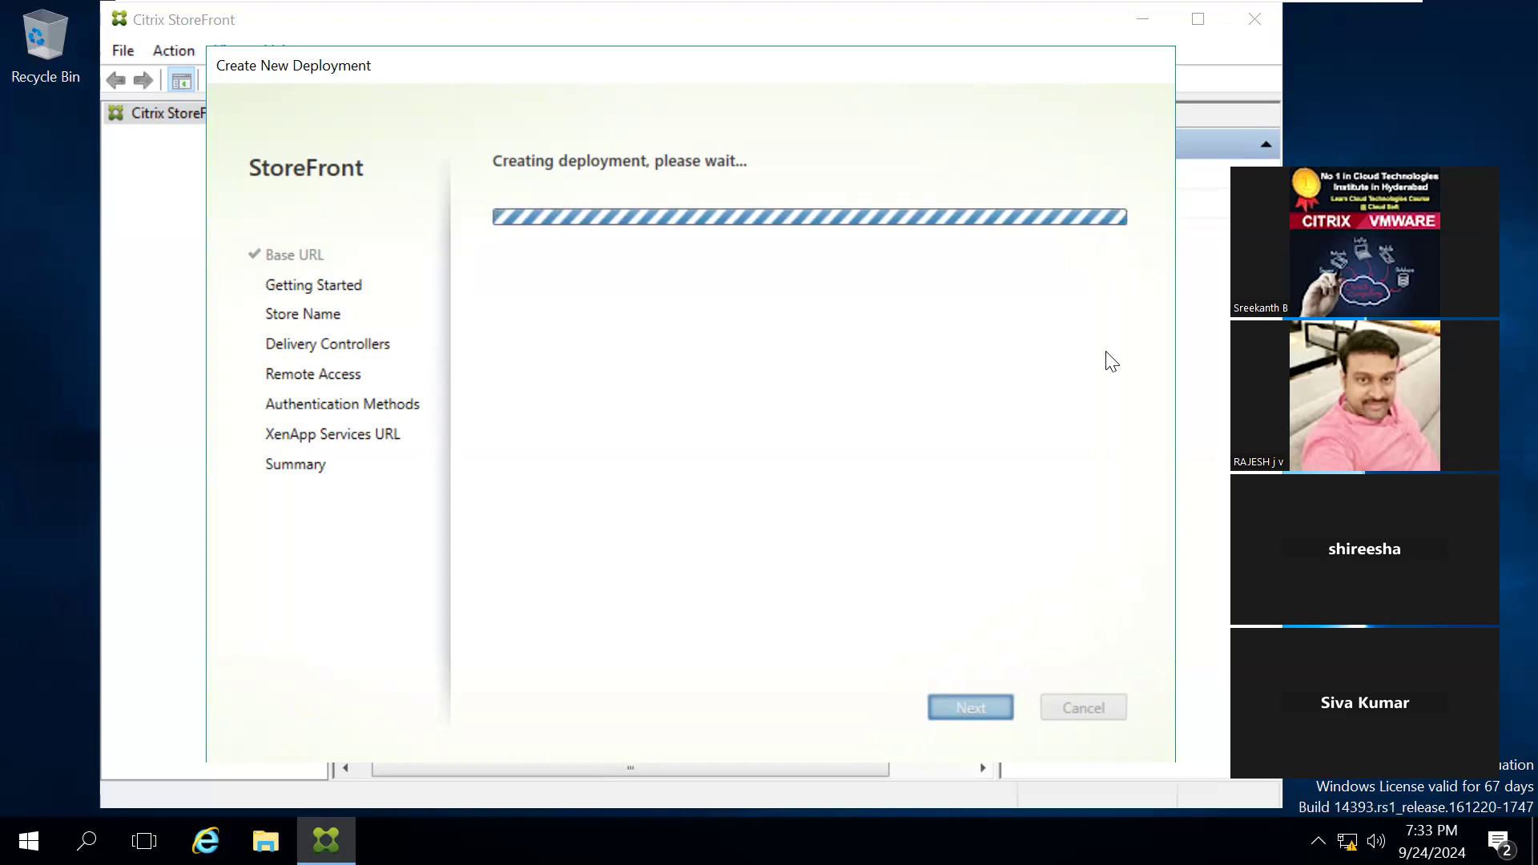
Step: Switch to Notepad on the host and replace all the existing notes with the line "store front - root"
mouse_move(1199, 7)
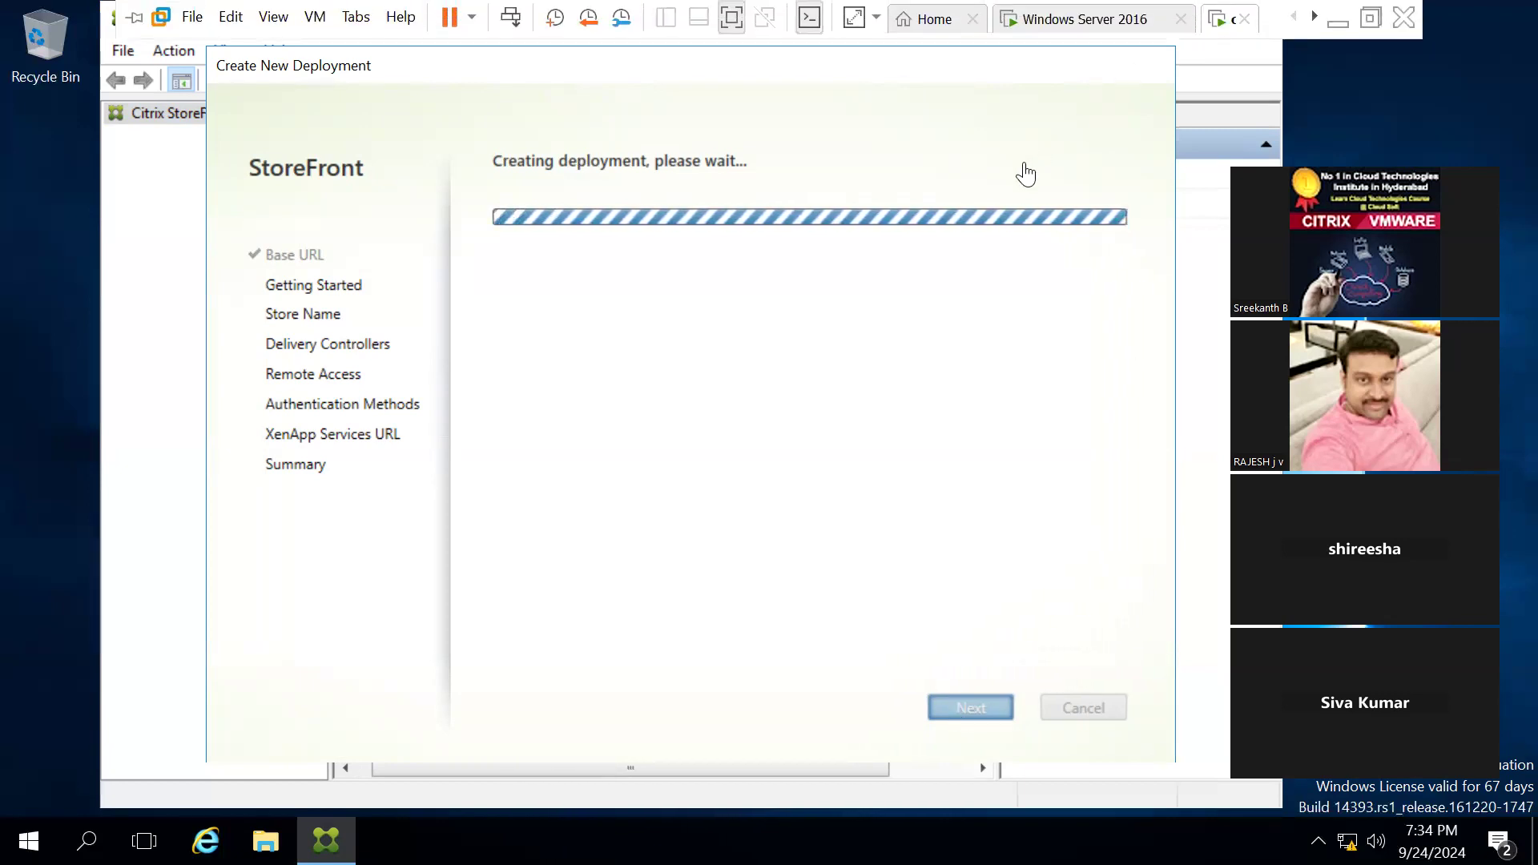
left_click(1338, 33)
left_click(933, 836)
left_click(207, 697)
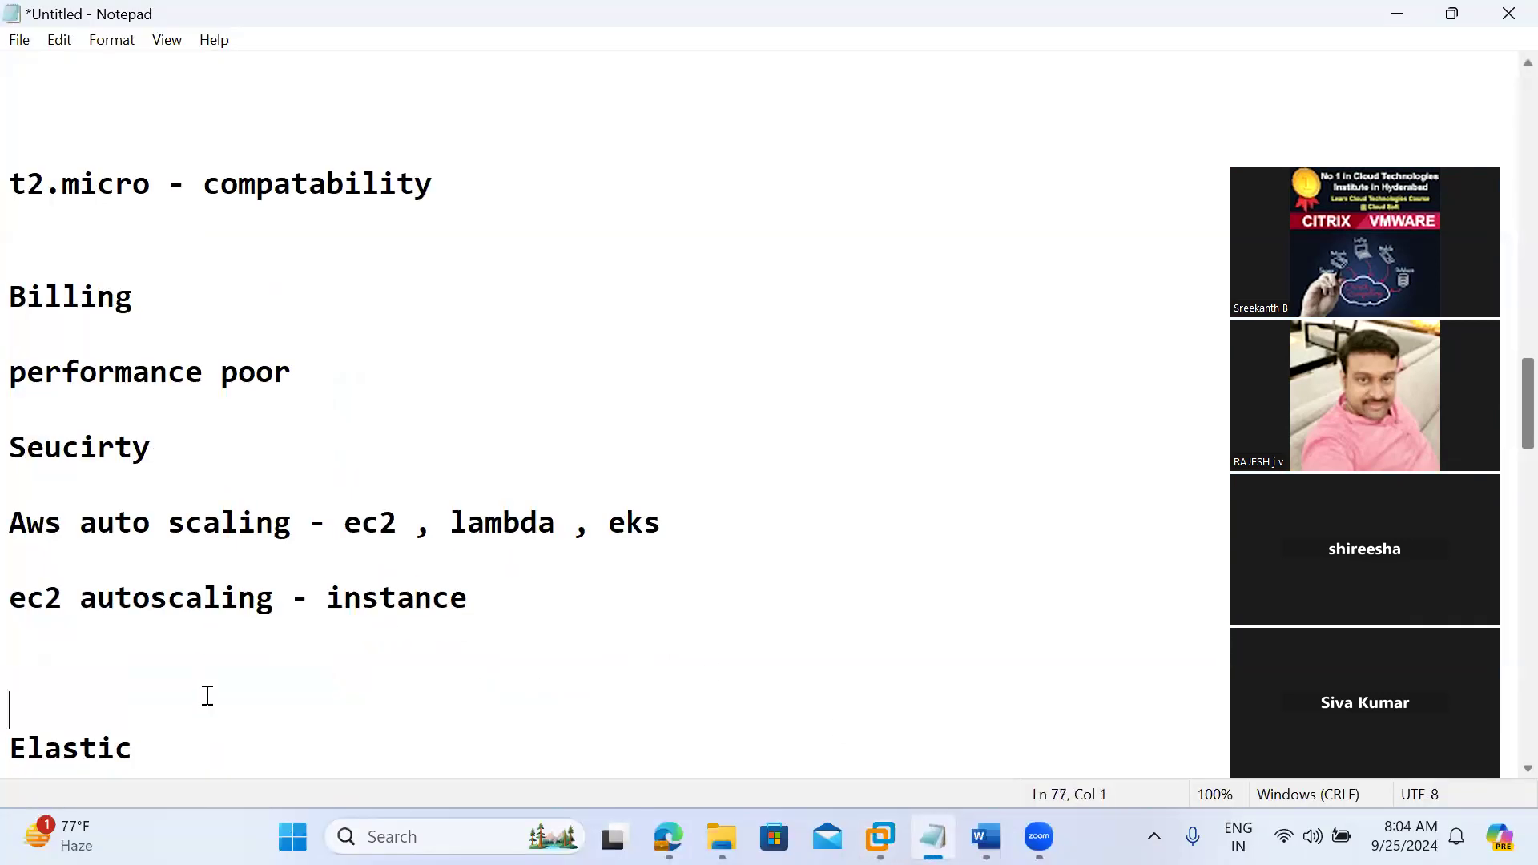
key("ctrl+a")
key("Delete")
type("sto")
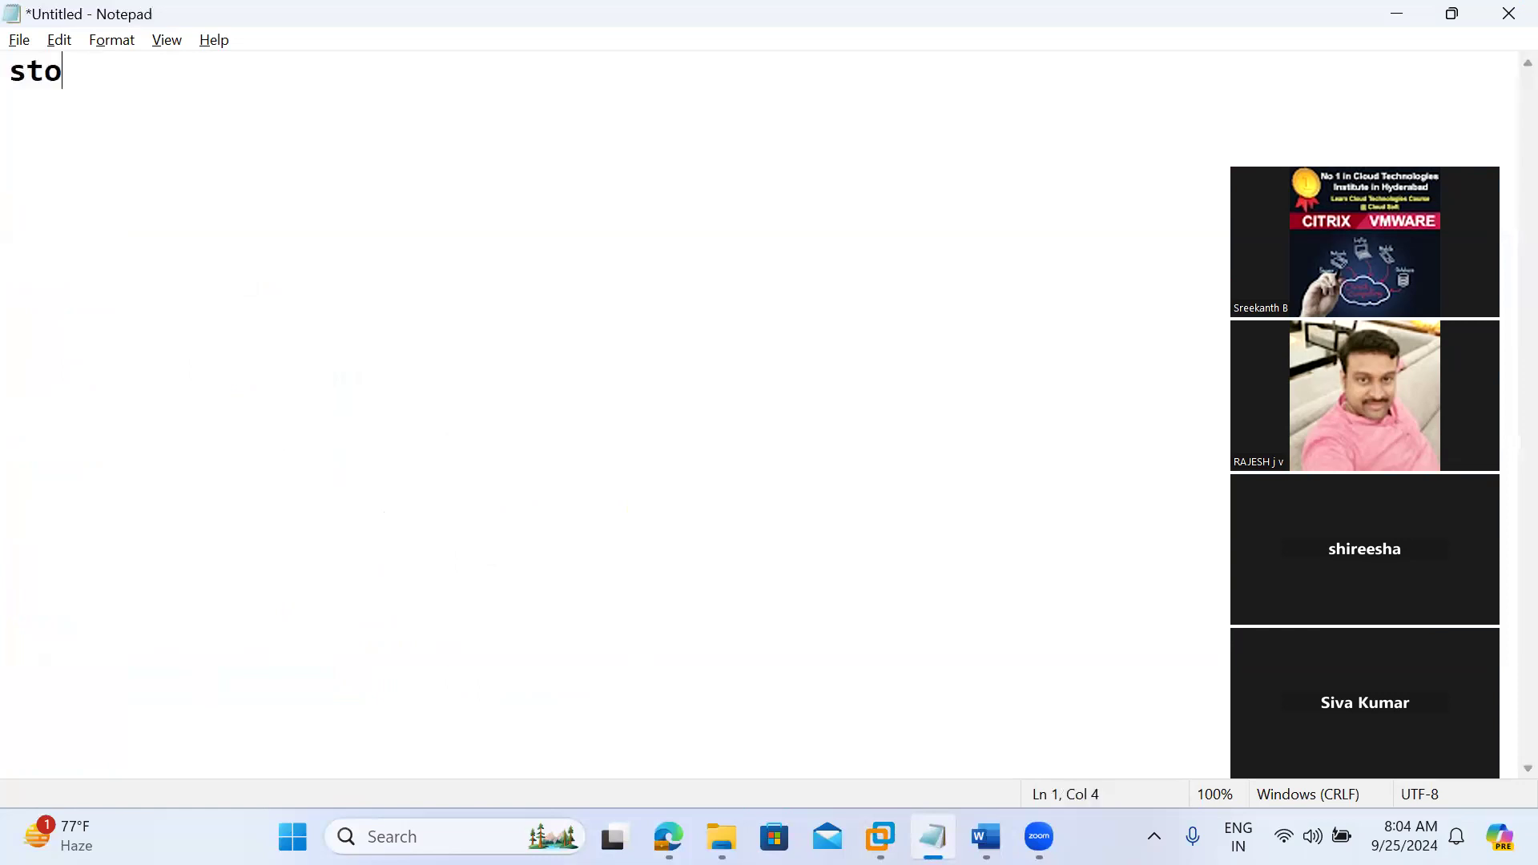
type("re from")
key("BackSpace")
type("nt - root")
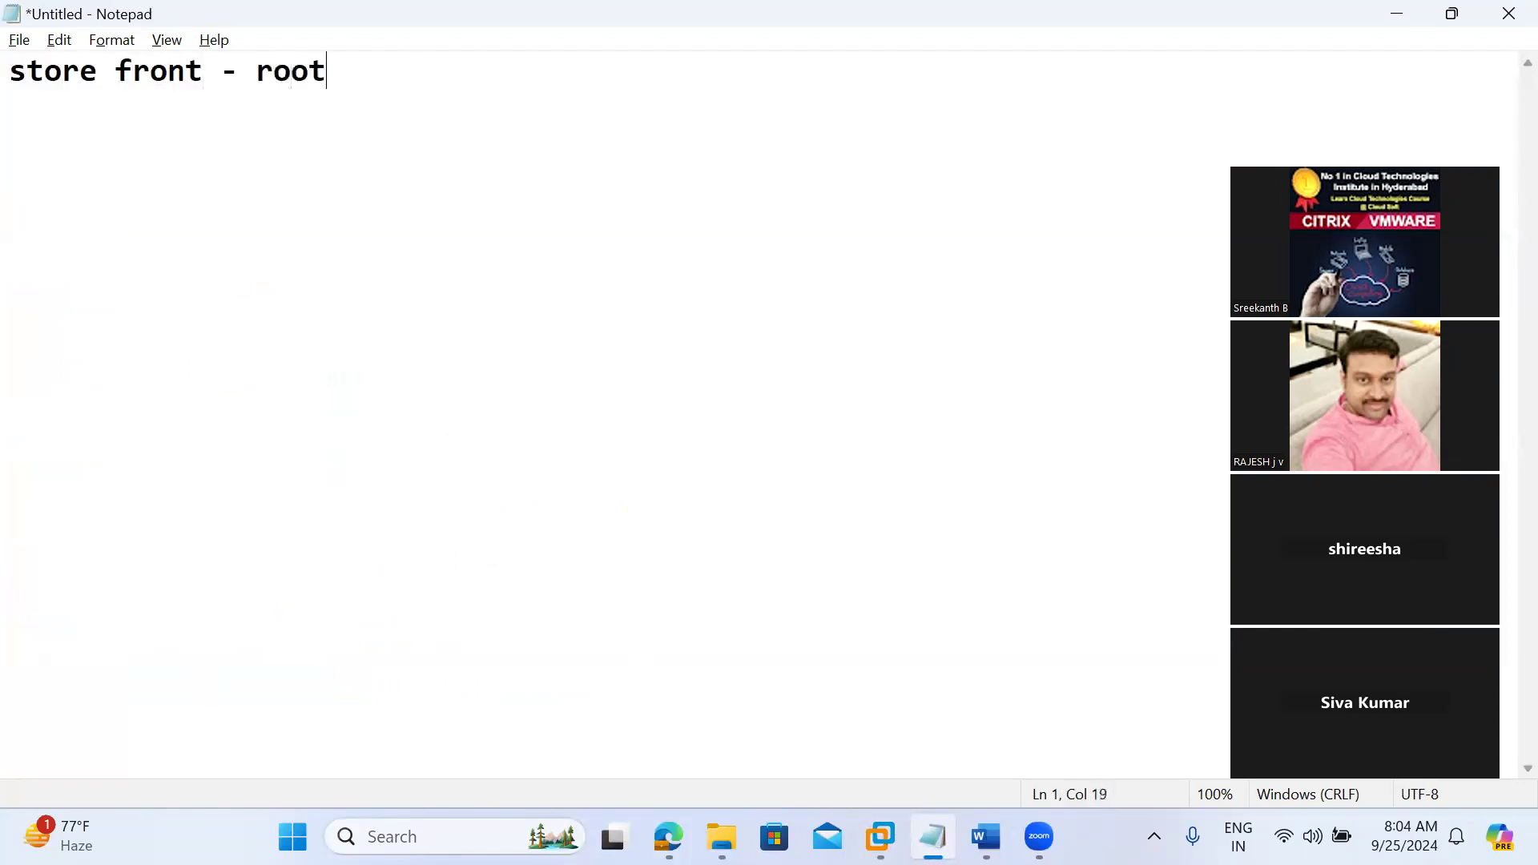
Step: Add the lines "users - 443" and "storefront - ad" to the notes, each below a blank line
key("Return")
key("Return")
type("users - ")
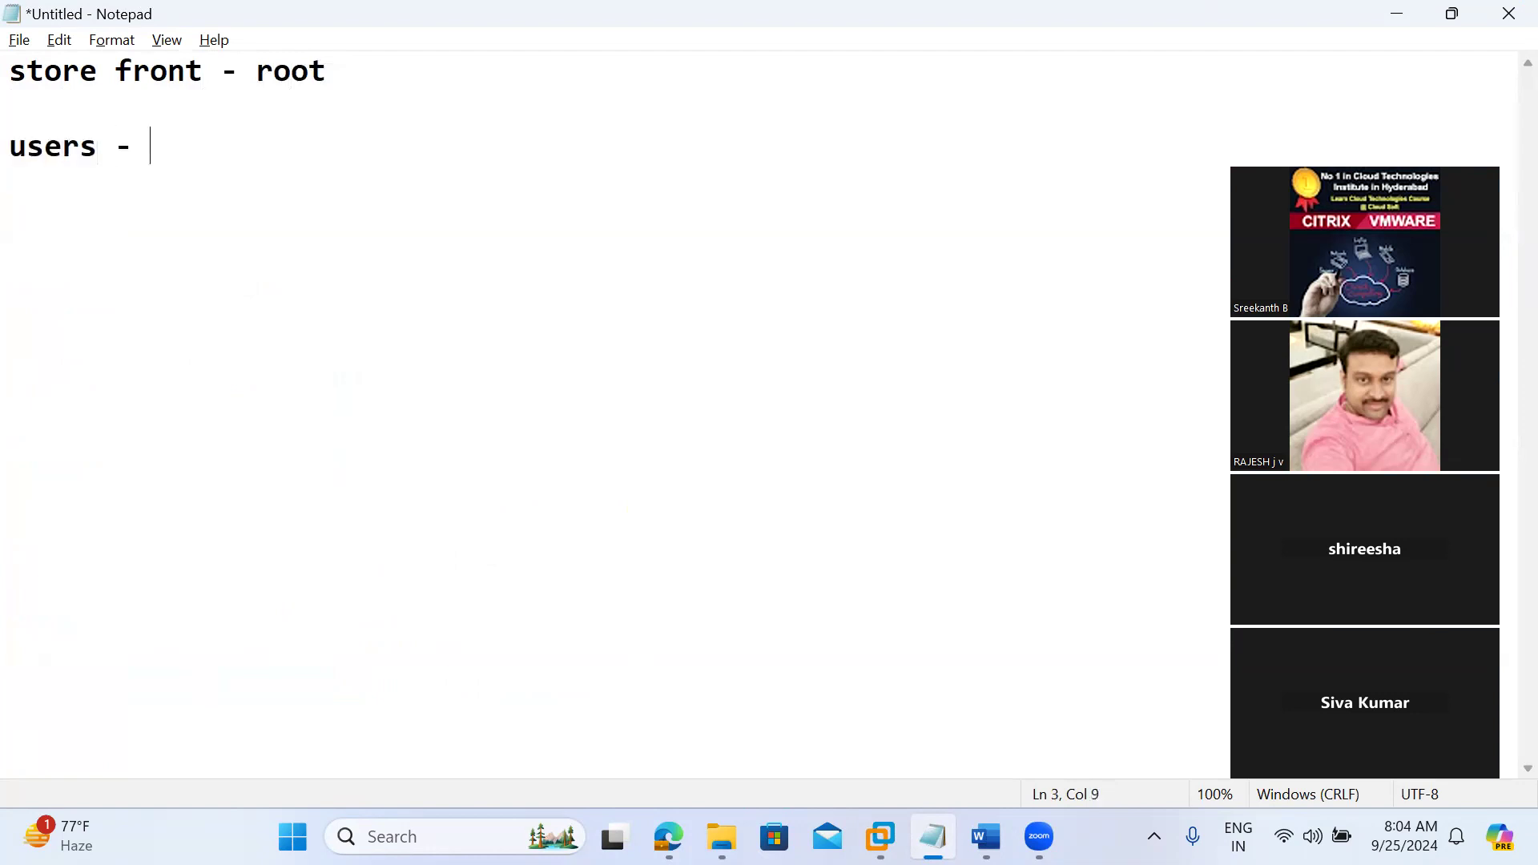
type("443")
key("Return")
key("Return")
type("st")
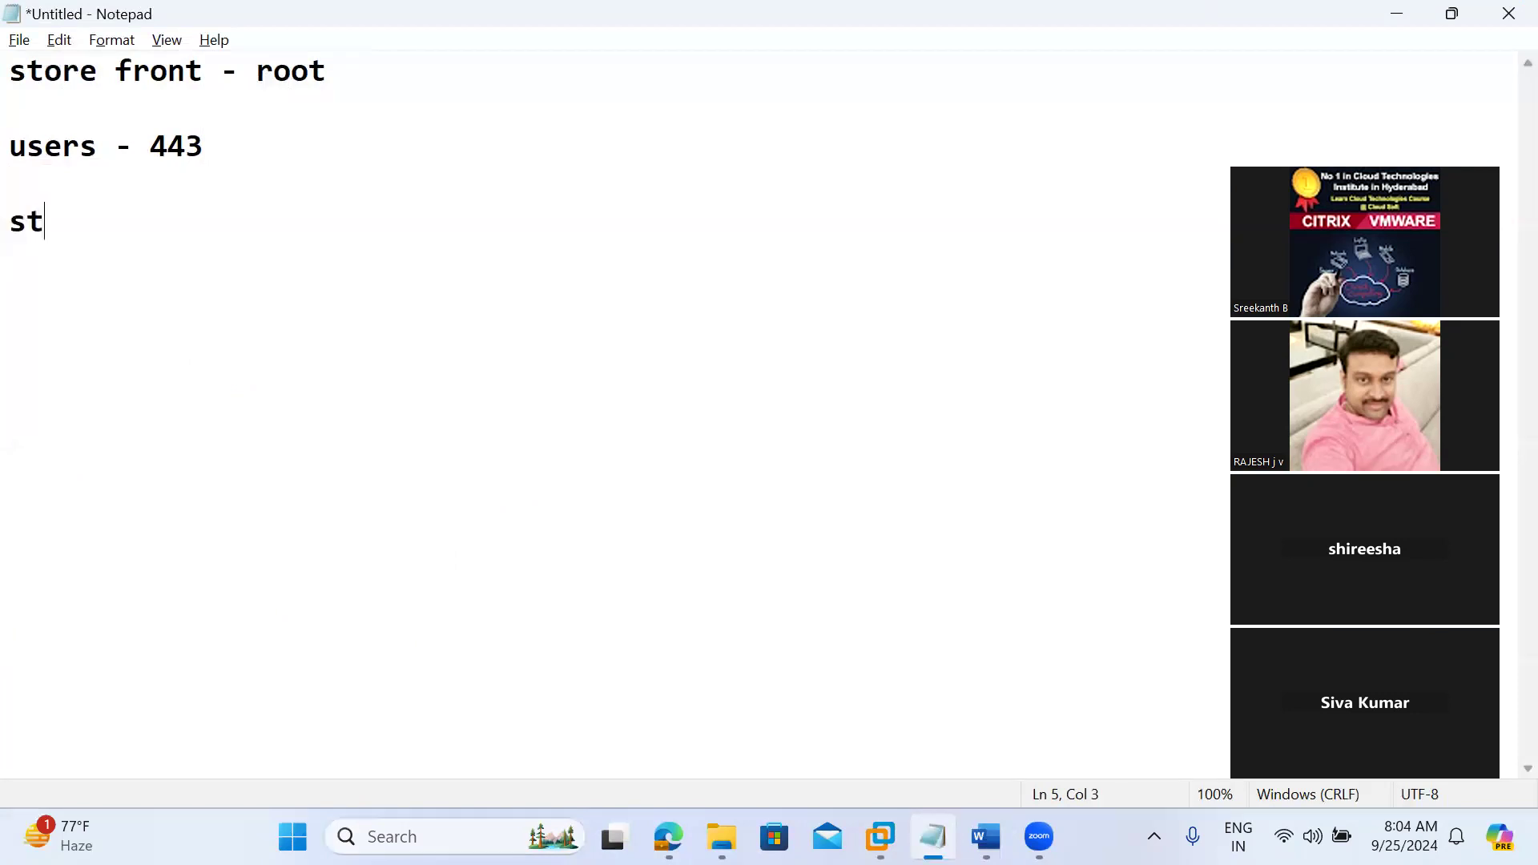
type("orefront - ")
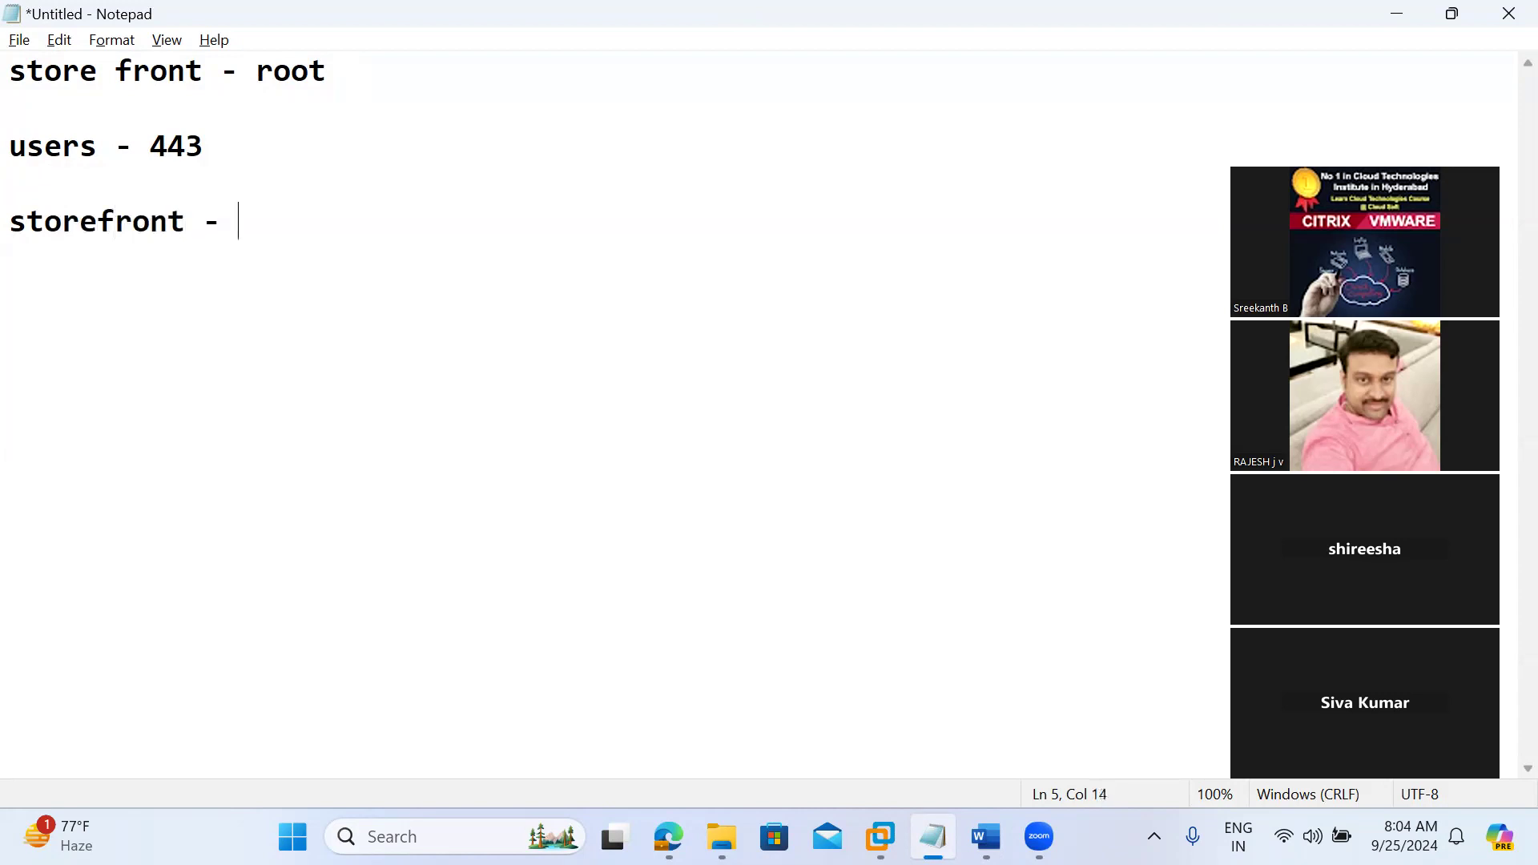
type("d")
key("BackSpace")
type("ad")
Step: Add the line "storefront - controller (root) - 80/443" below a blank line at the end of the notes
key("Return")
key("Return")
type("storefr")
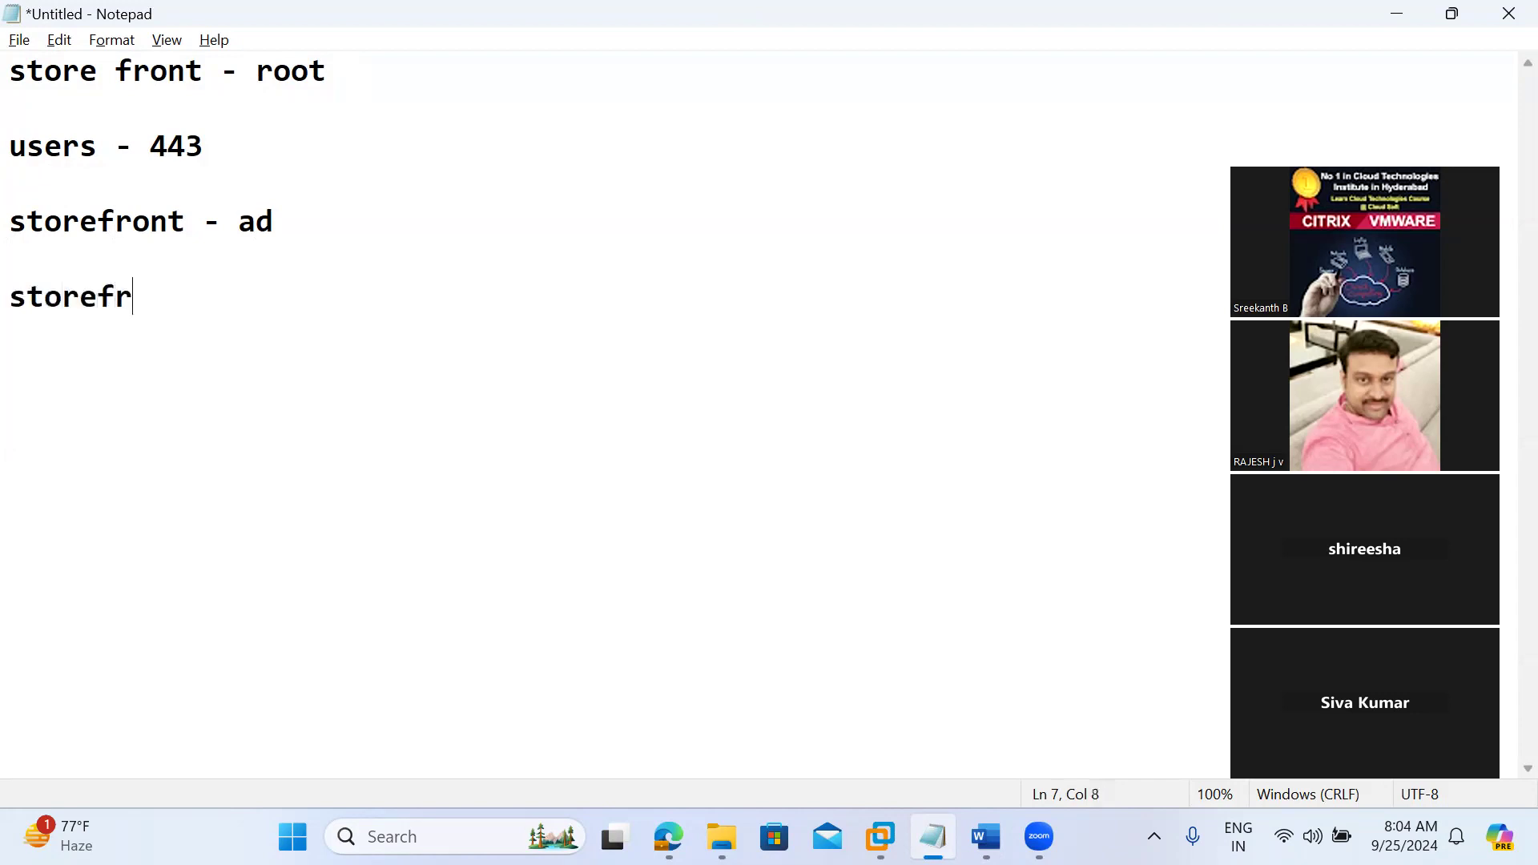
type("ont - con")
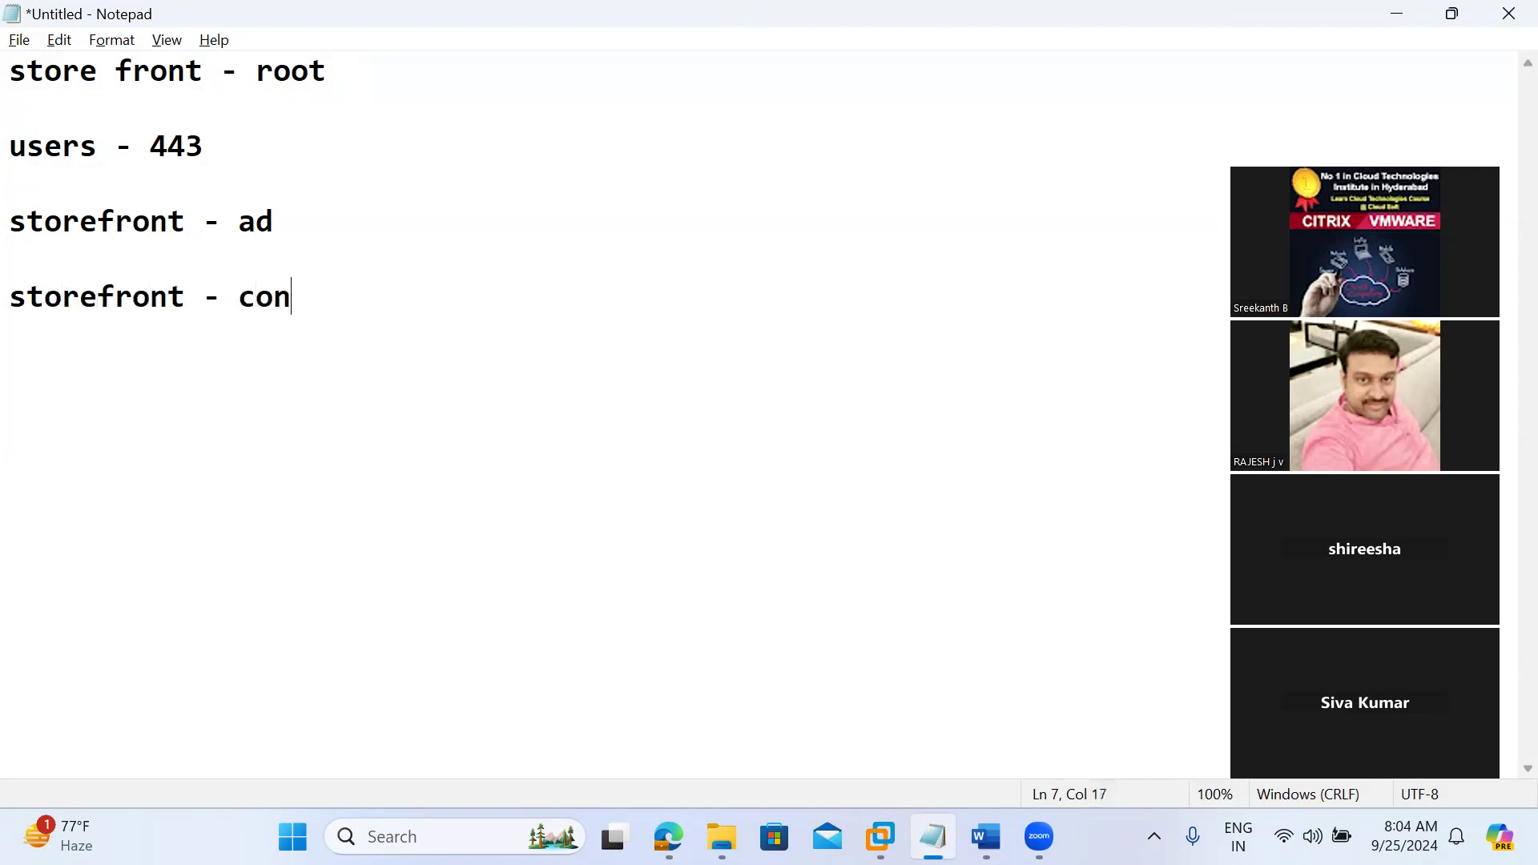
type("troller (")
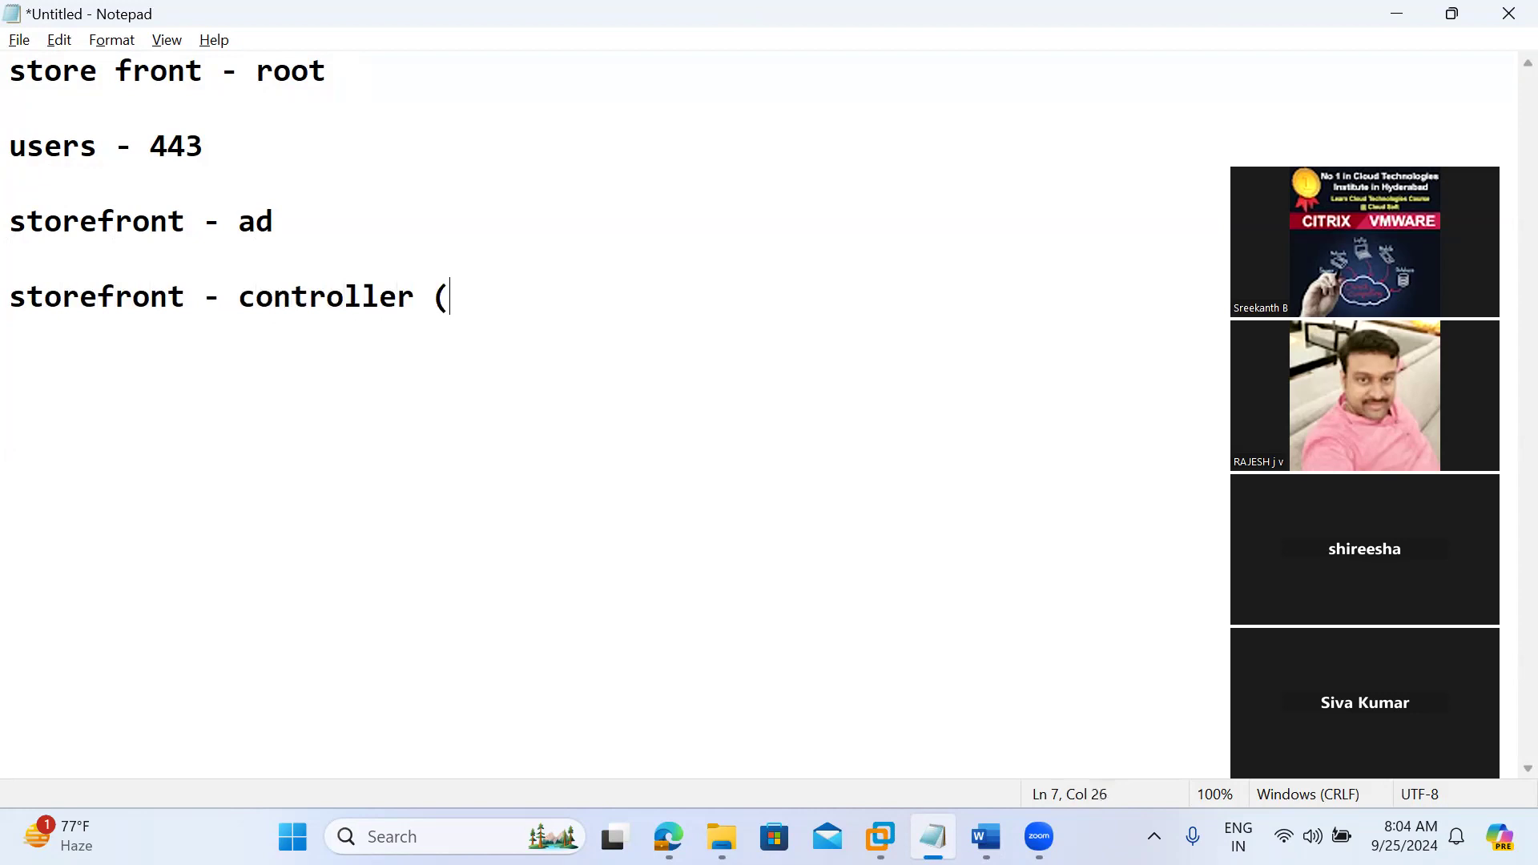
type("root)")
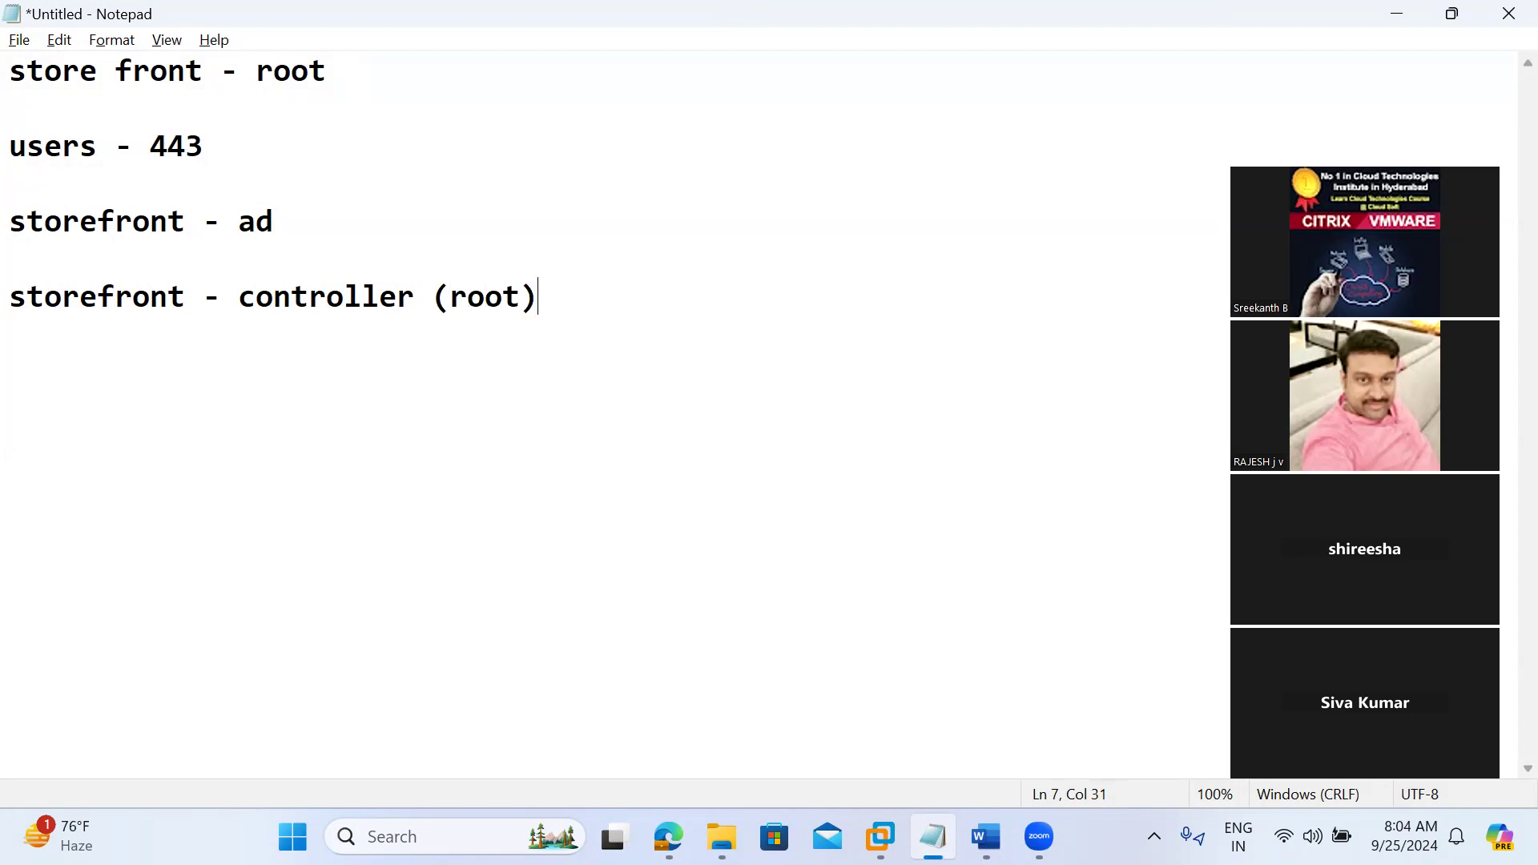
type("- 80/443")
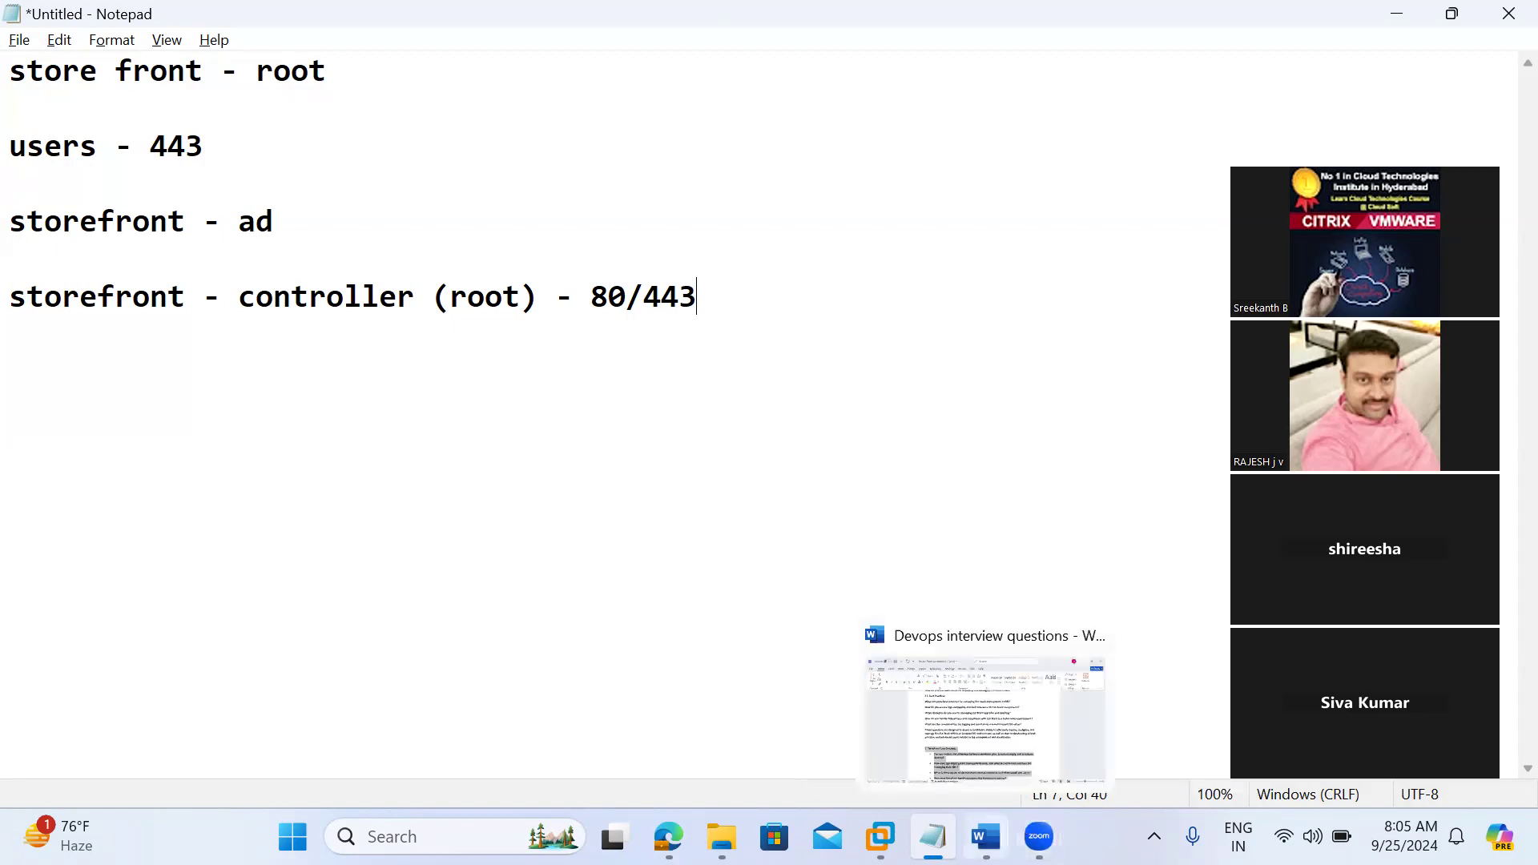
Step: Return to the controller virtual machine and select Server Group in StoreFront, keeping the snap-in running whenever asked to end it
left_click(881, 837)
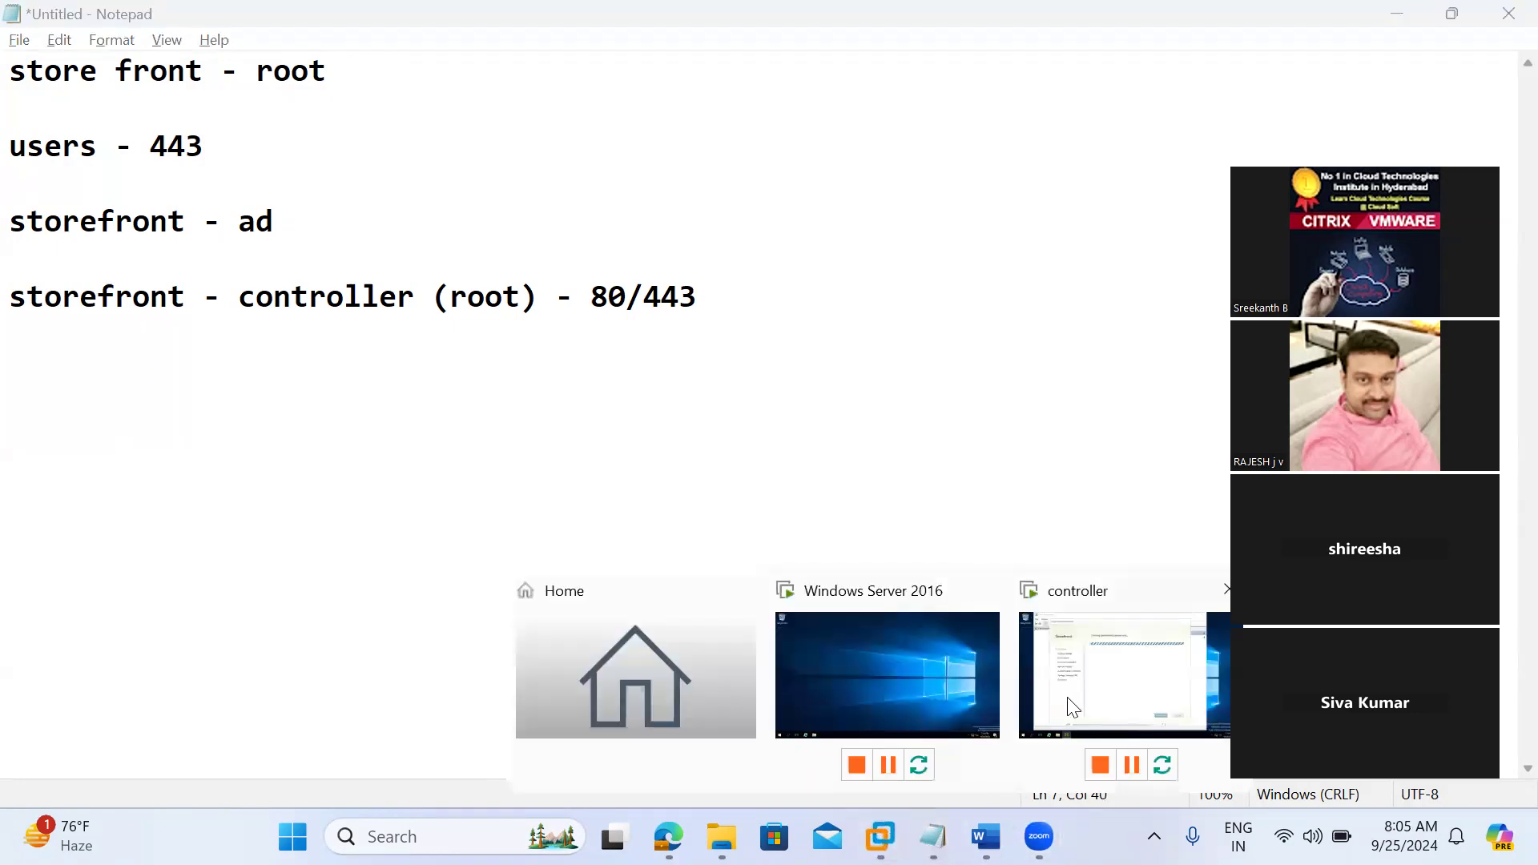
left_click(1074, 705)
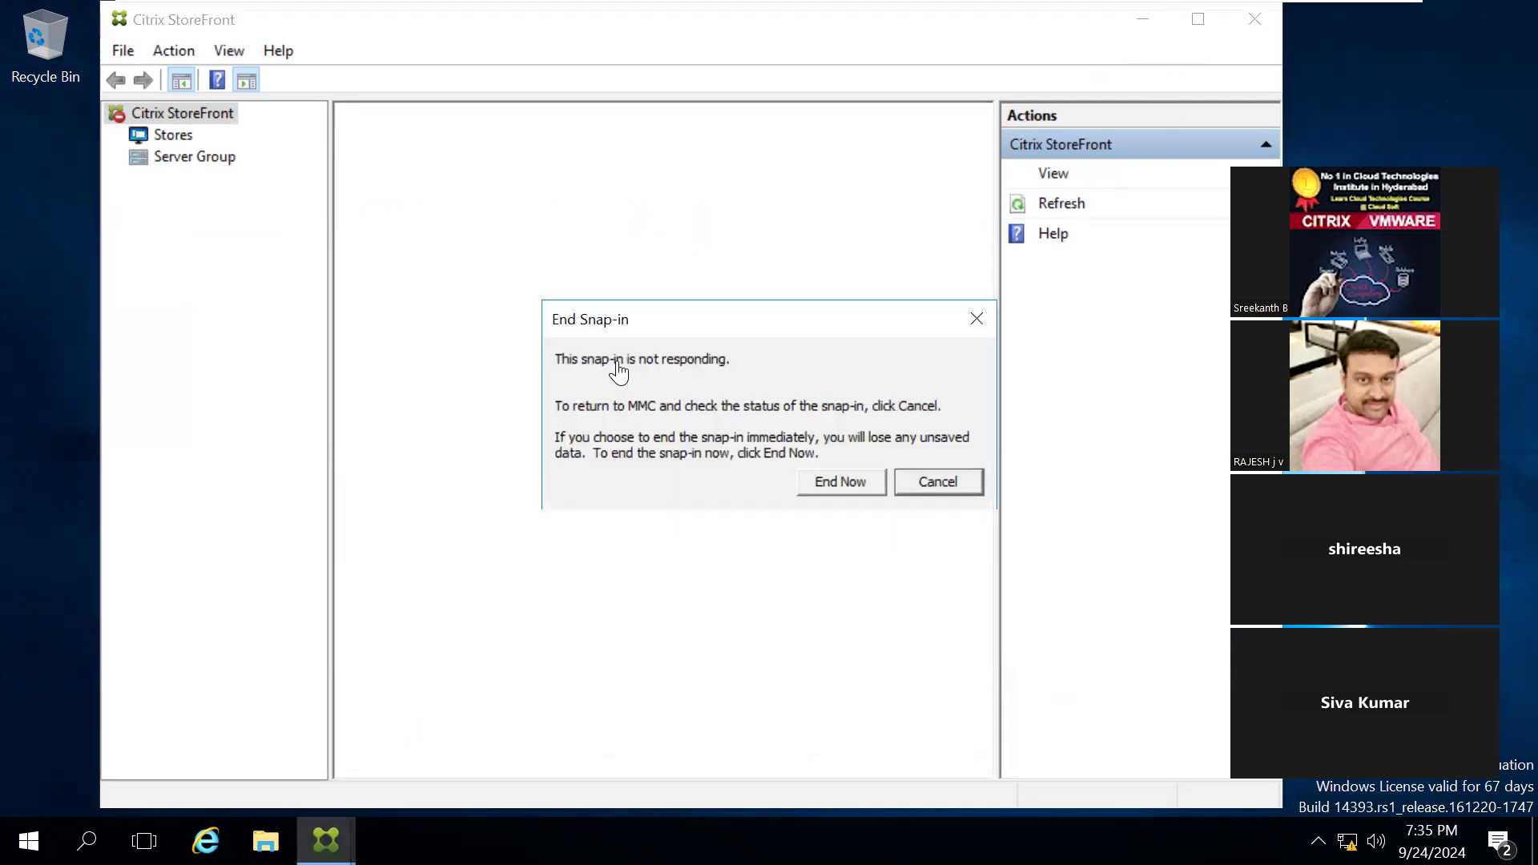
left_click(952, 483)
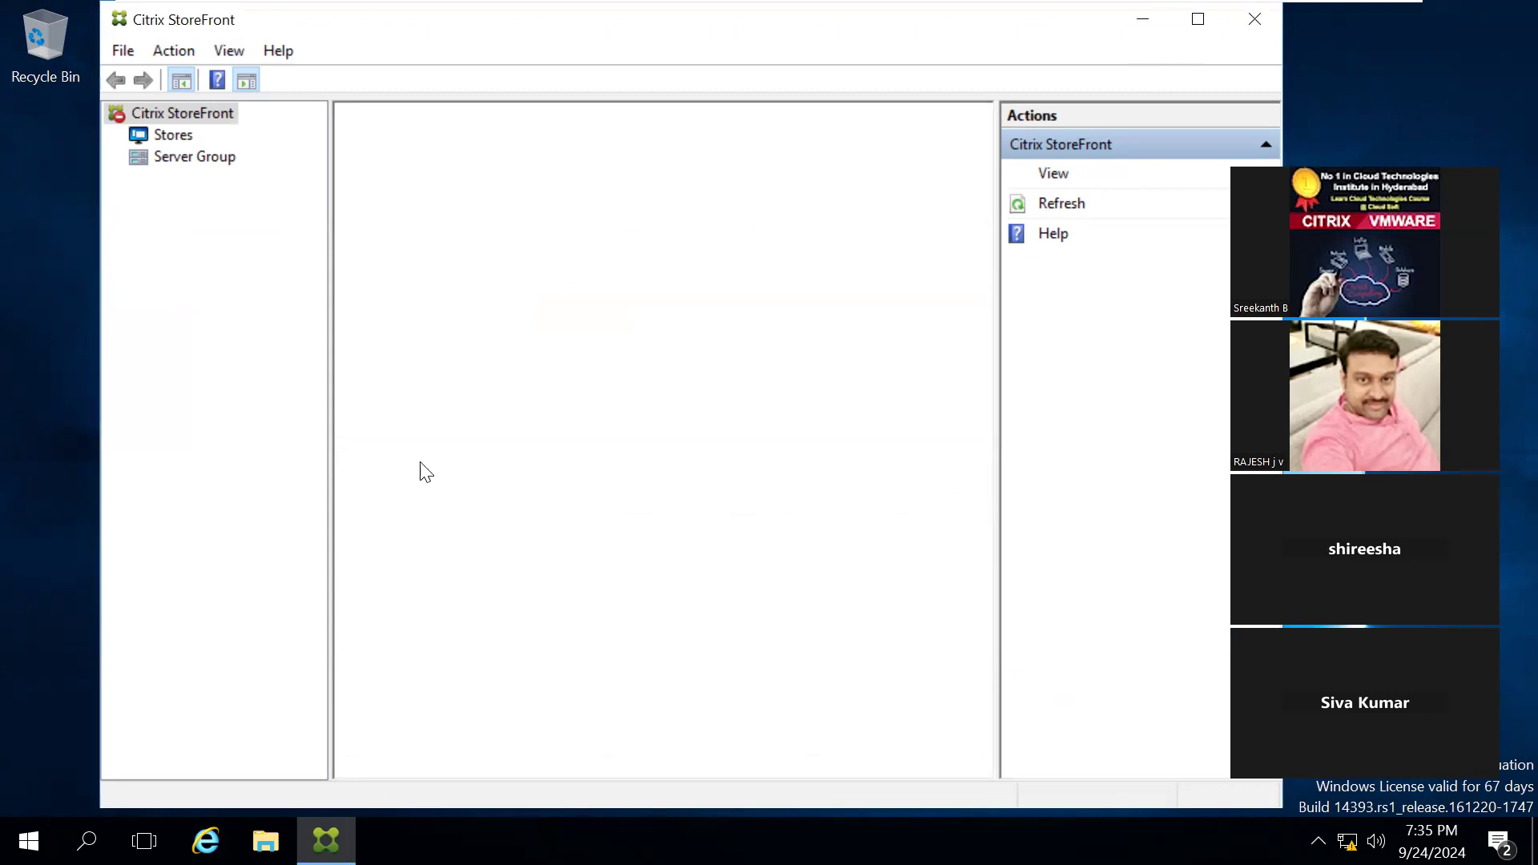
left_click(180, 158)
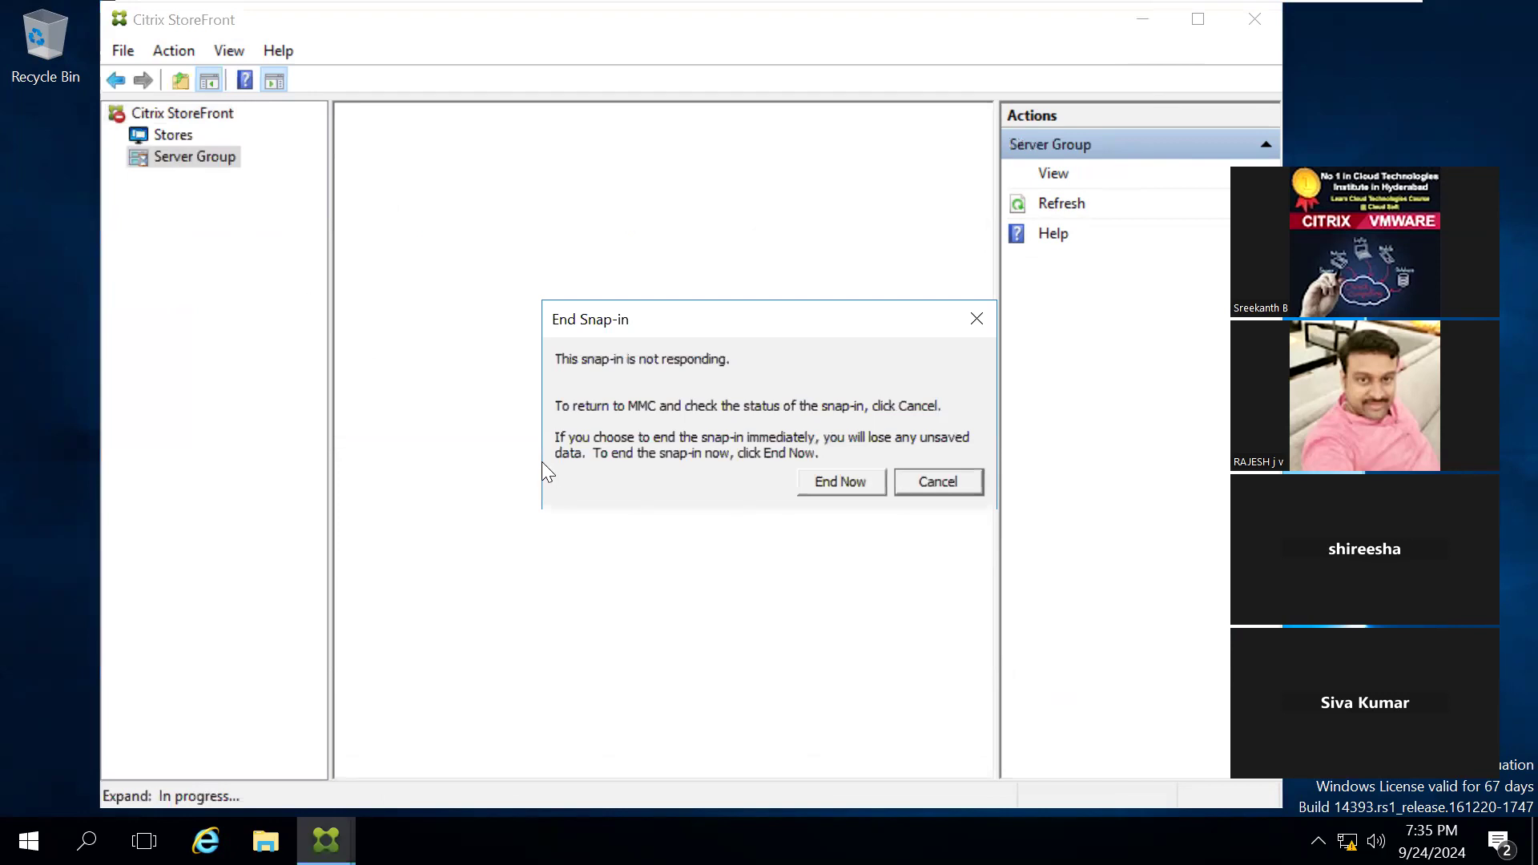
left_click(921, 478)
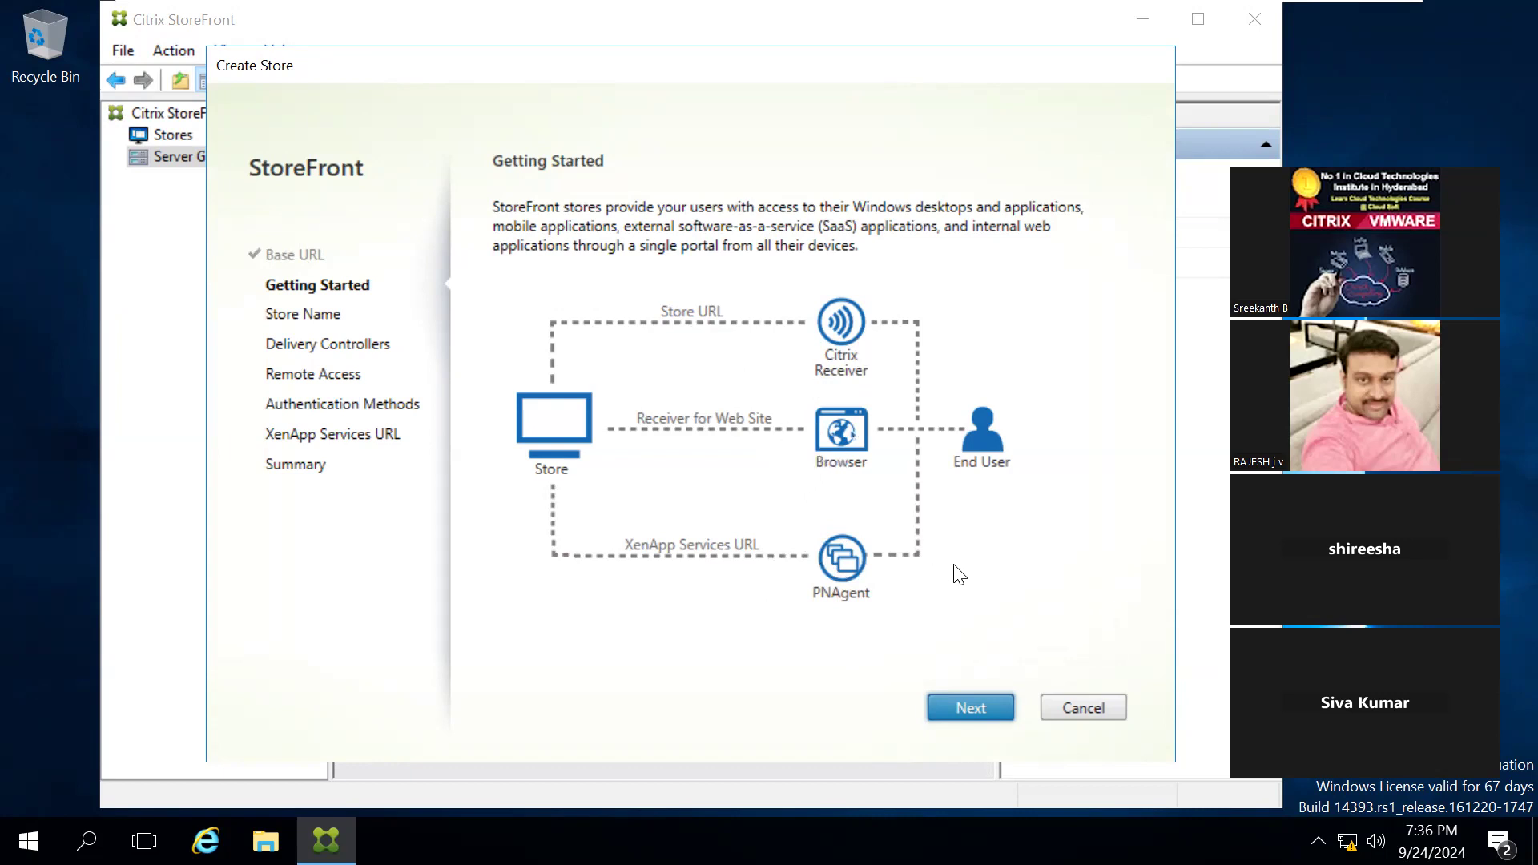
Step: Name the new store cloudsoft, leave its access options unticked, and continue to the delivery controllers page
left_click(971, 708)
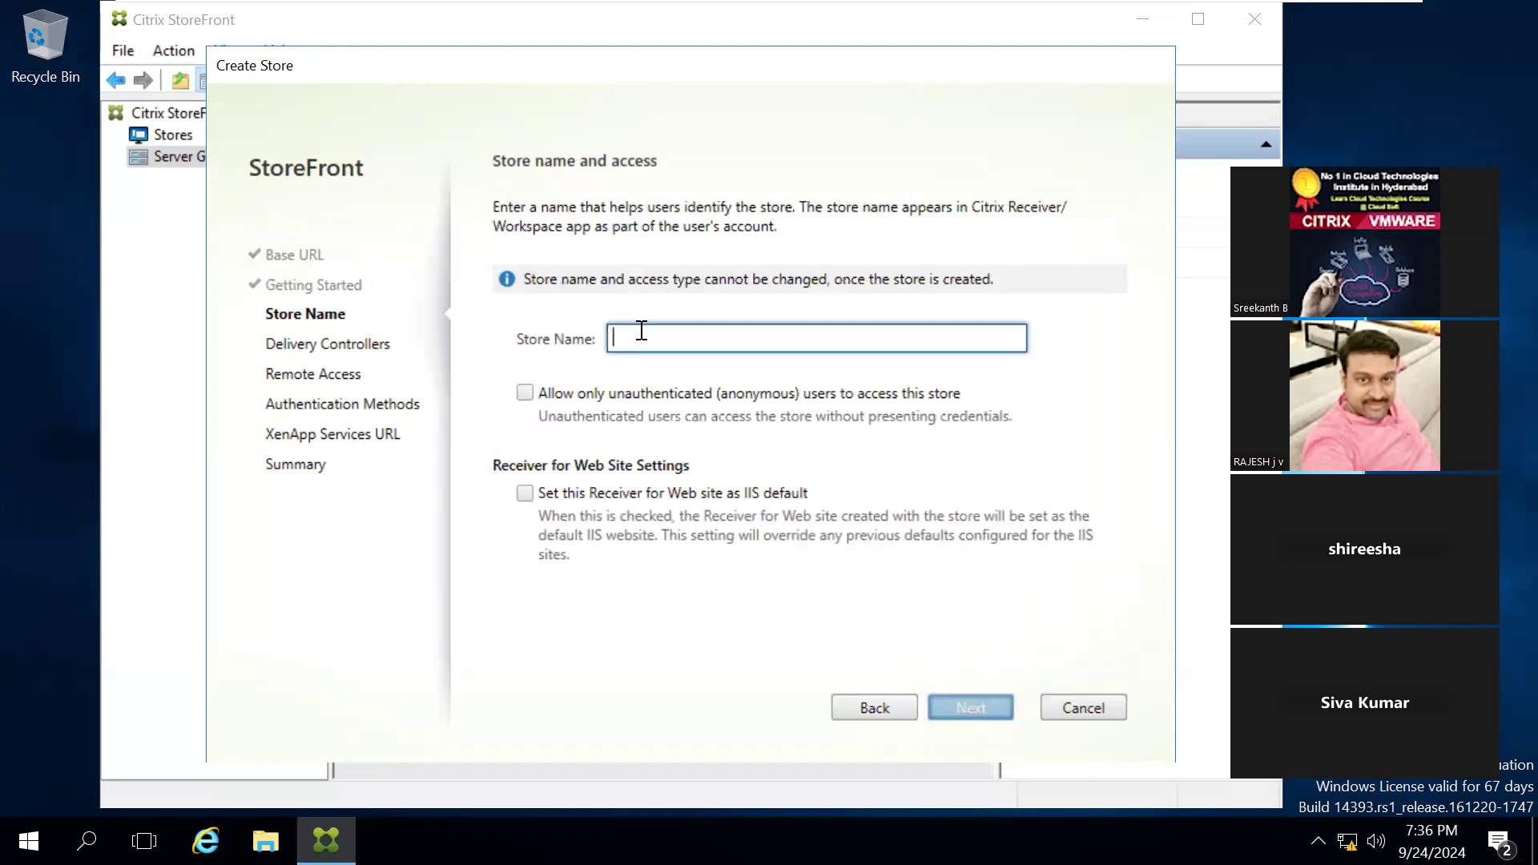
type("cloudsoft")
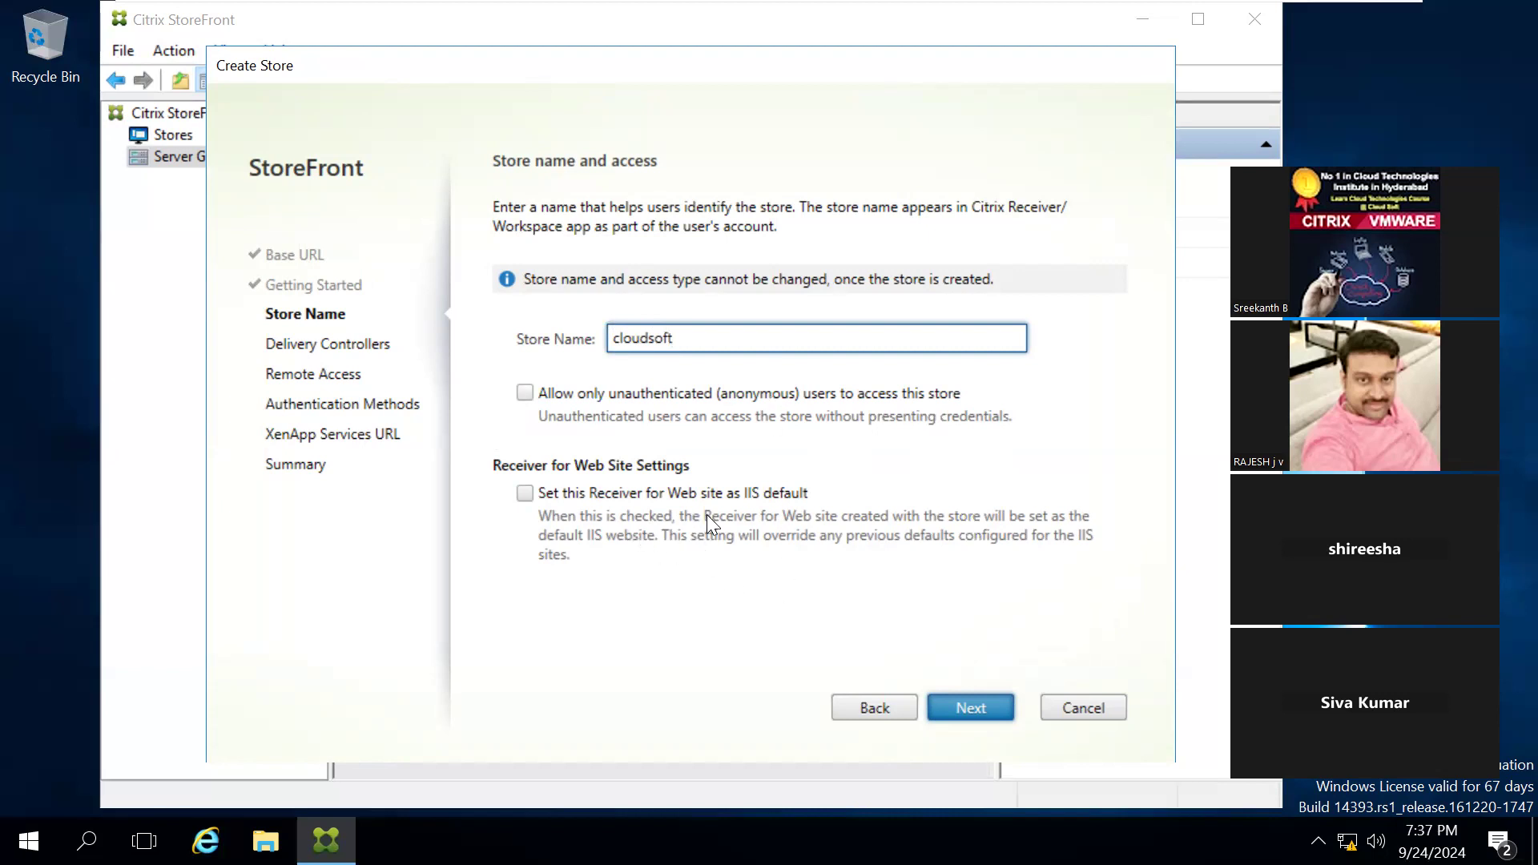
left_click(962, 710)
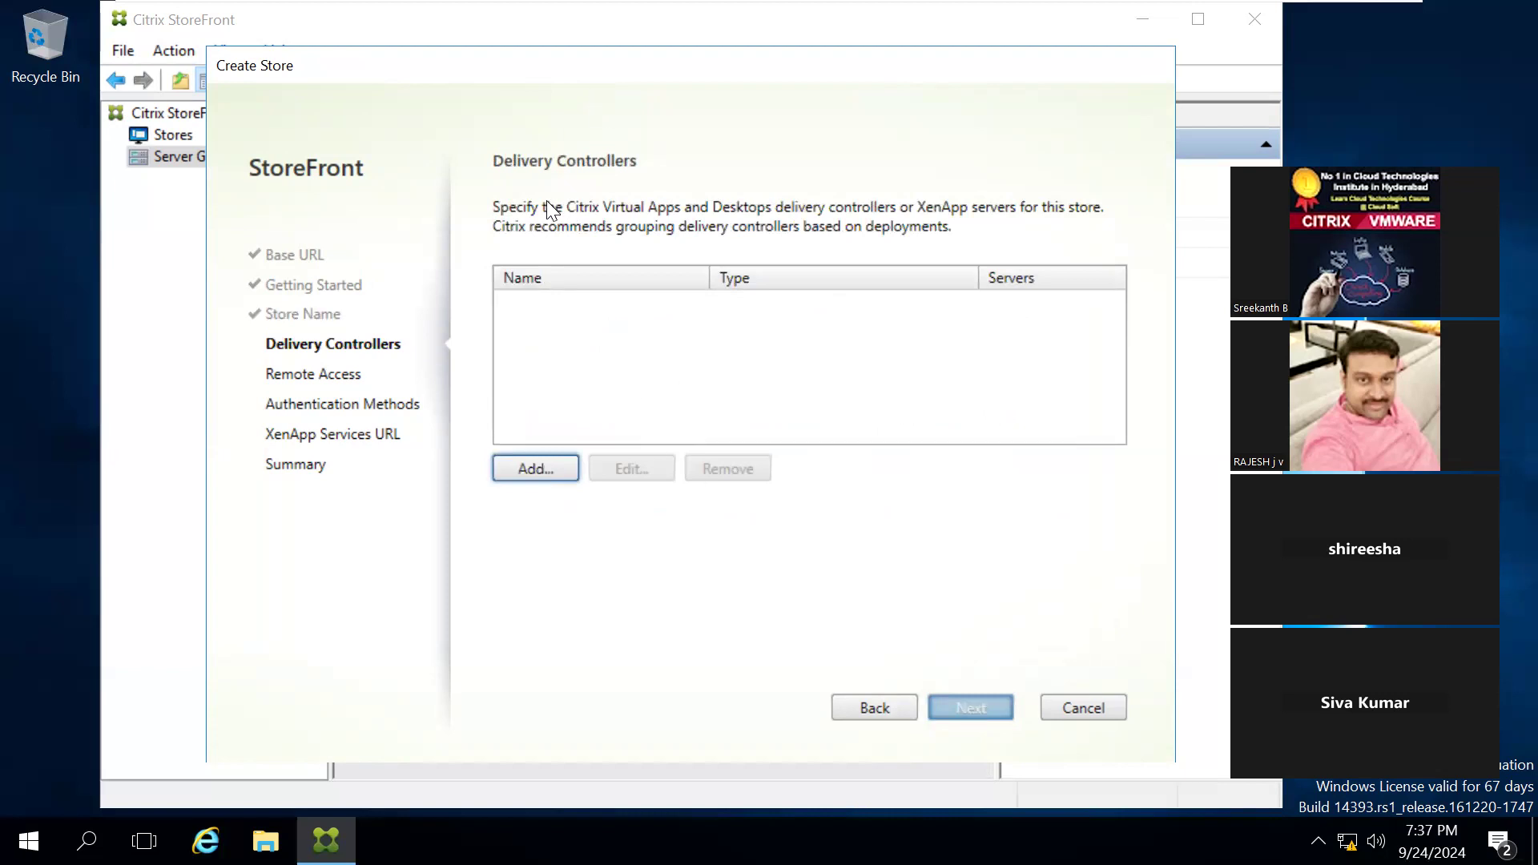
Step: Start a new delivery controller entry for the store and add localhost to its server list
left_click(535, 469)
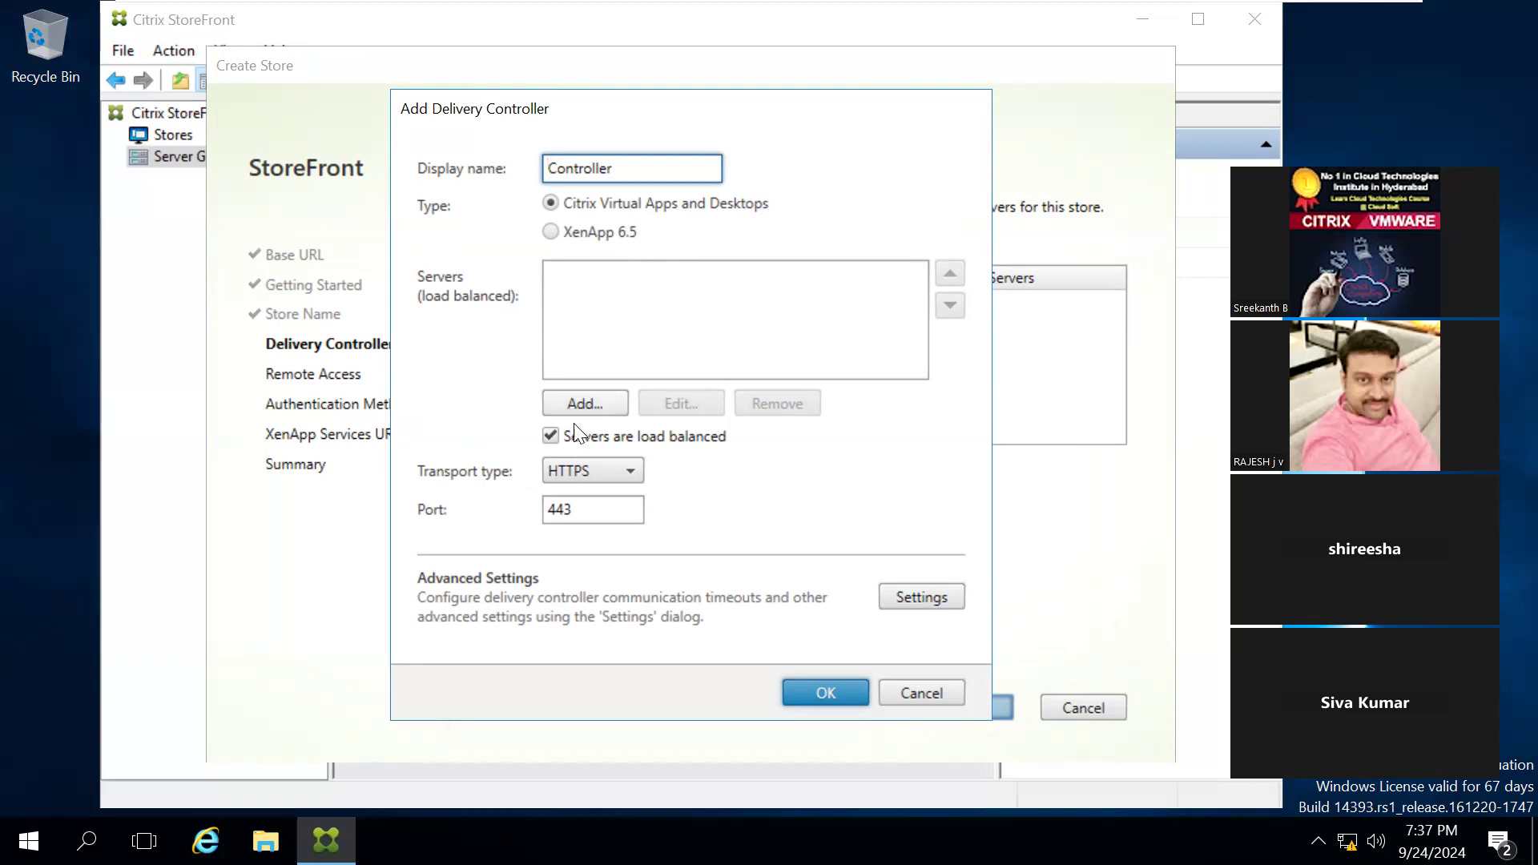
left_click(581, 404)
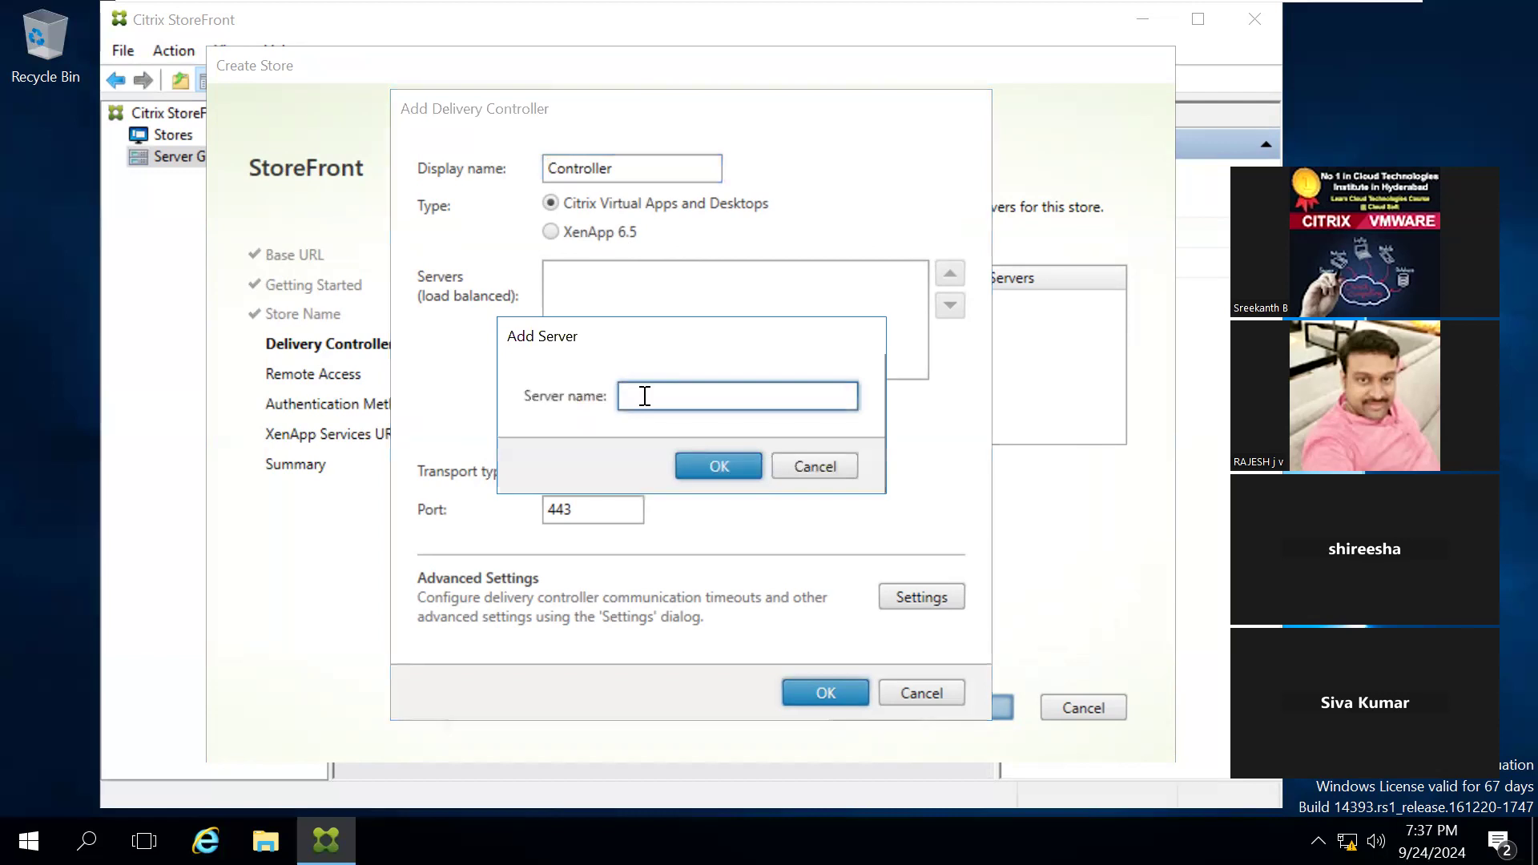
type("localhost")
left_click(718, 468)
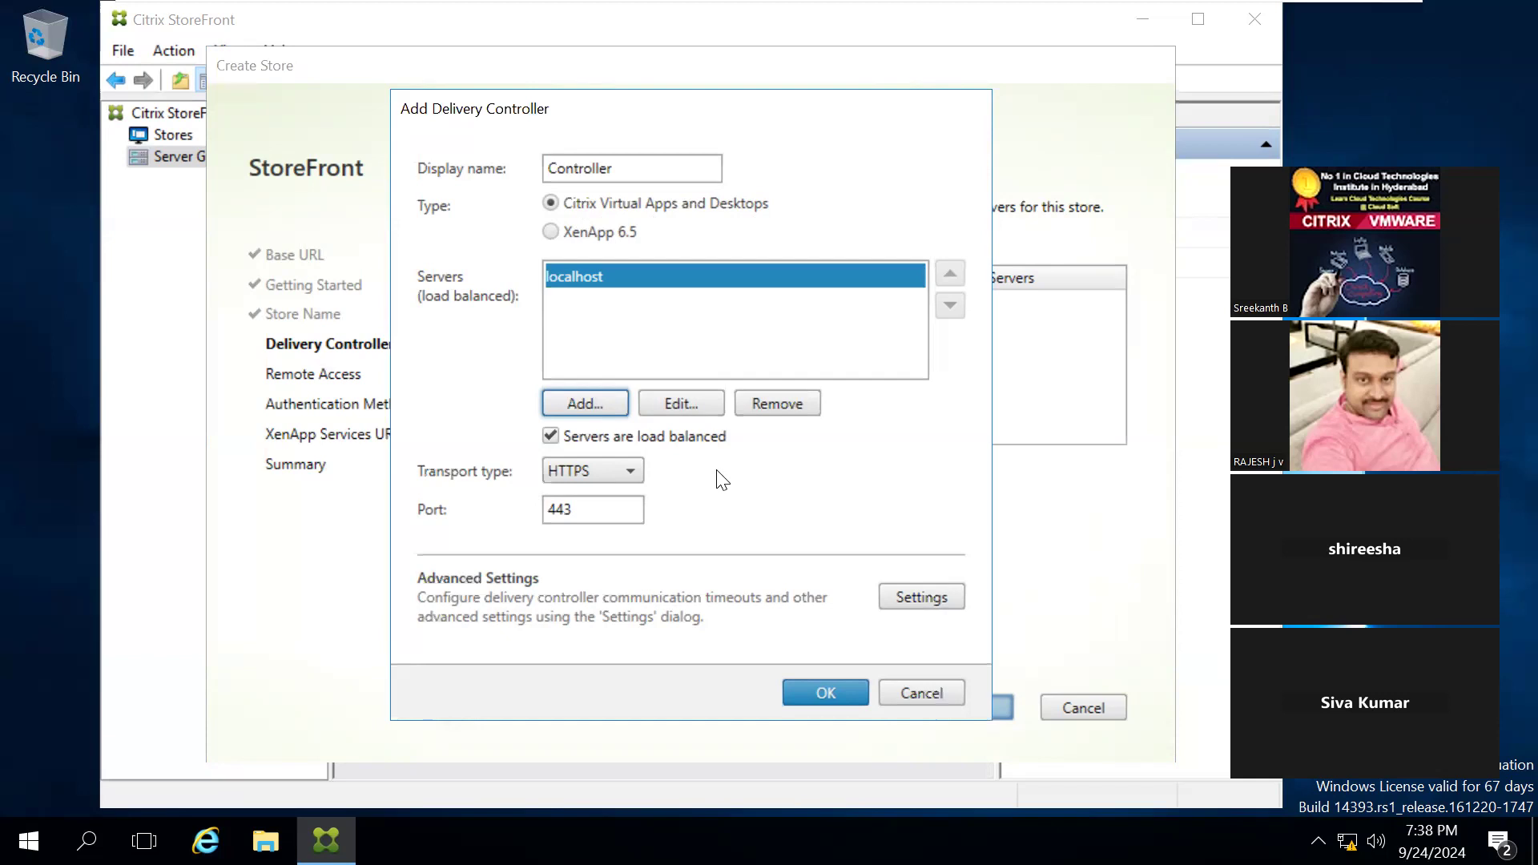
Step: Set the controller's transport type to HTTP, view its advanced settings without changing them, and save the delivery controller
left_click(588, 477)
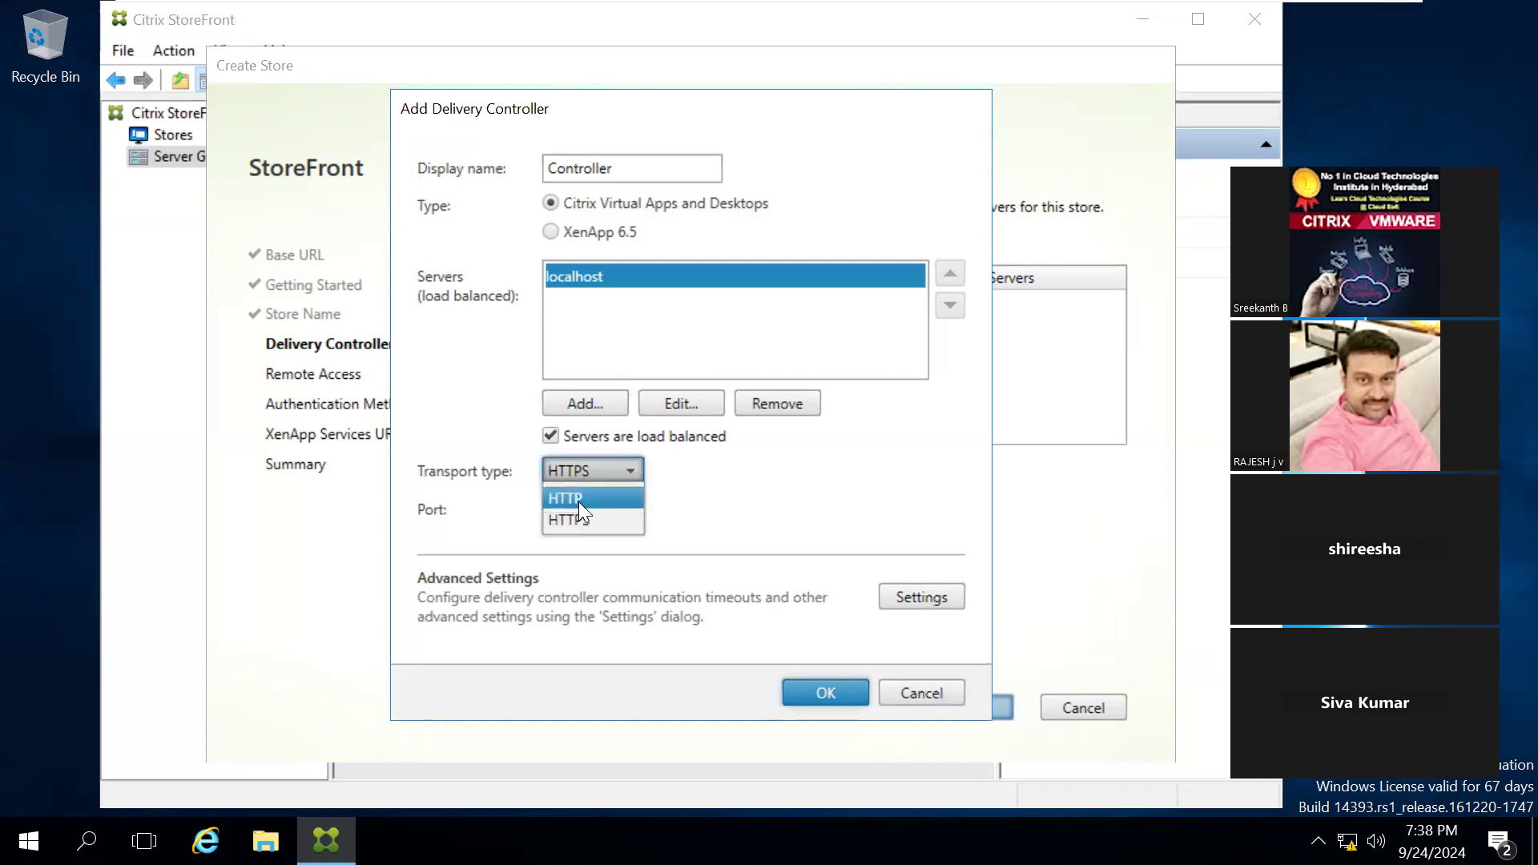
left_click(580, 499)
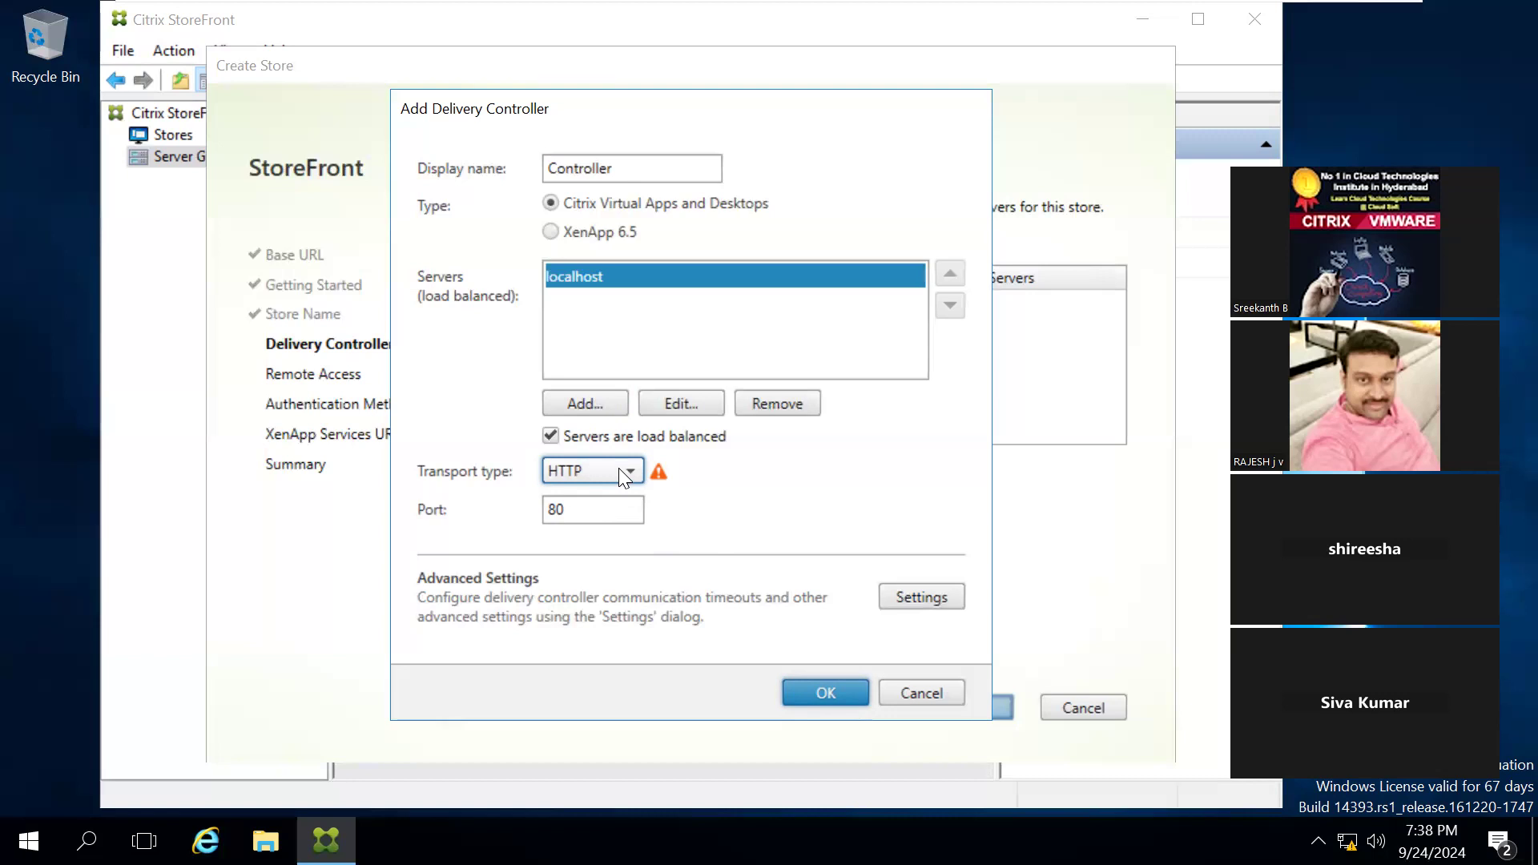
left_click(923, 591)
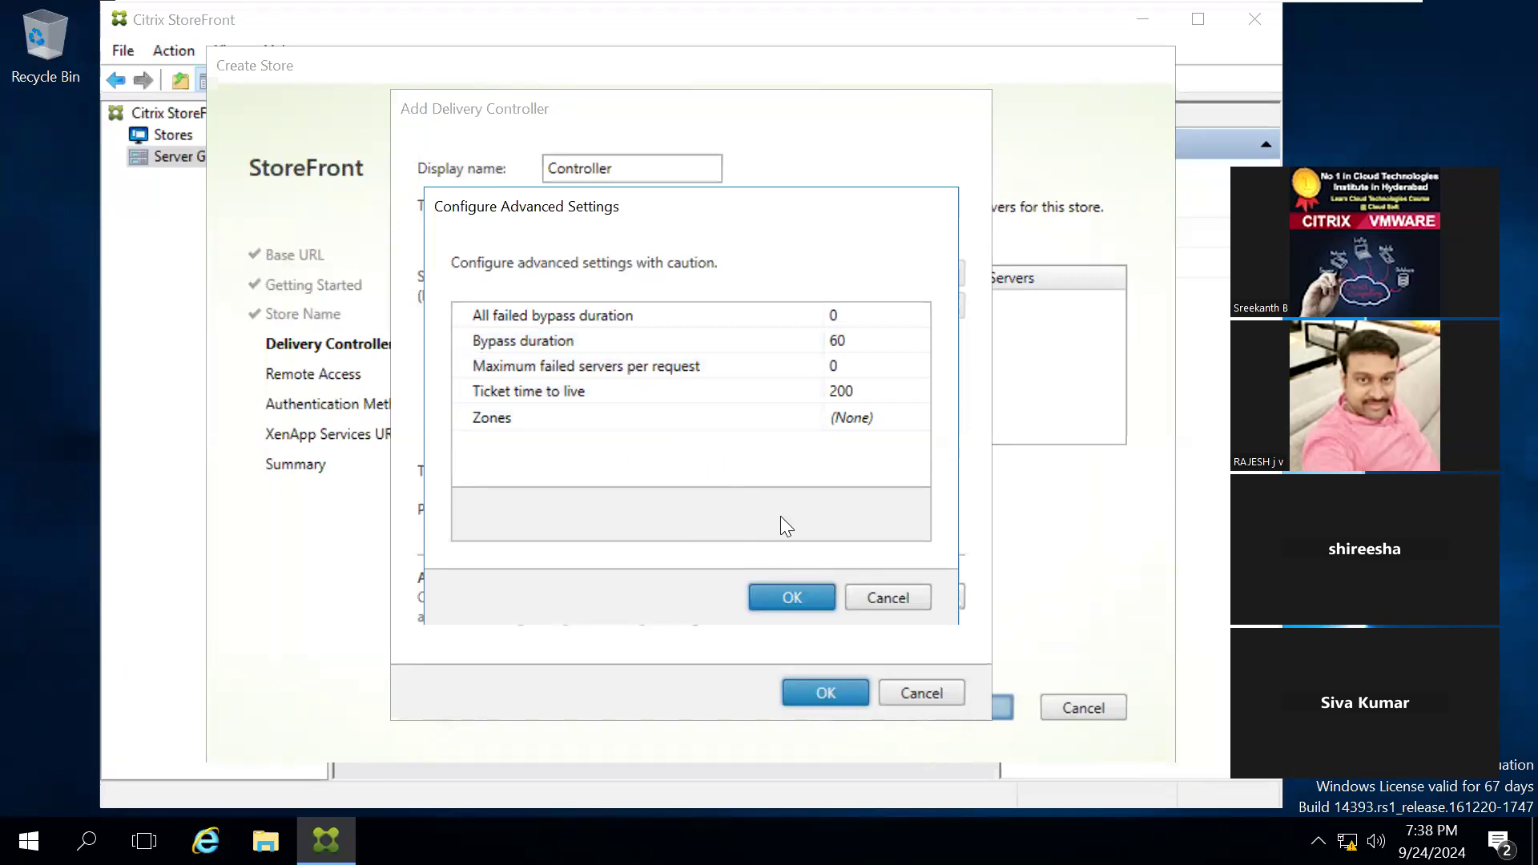
left_click(910, 588)
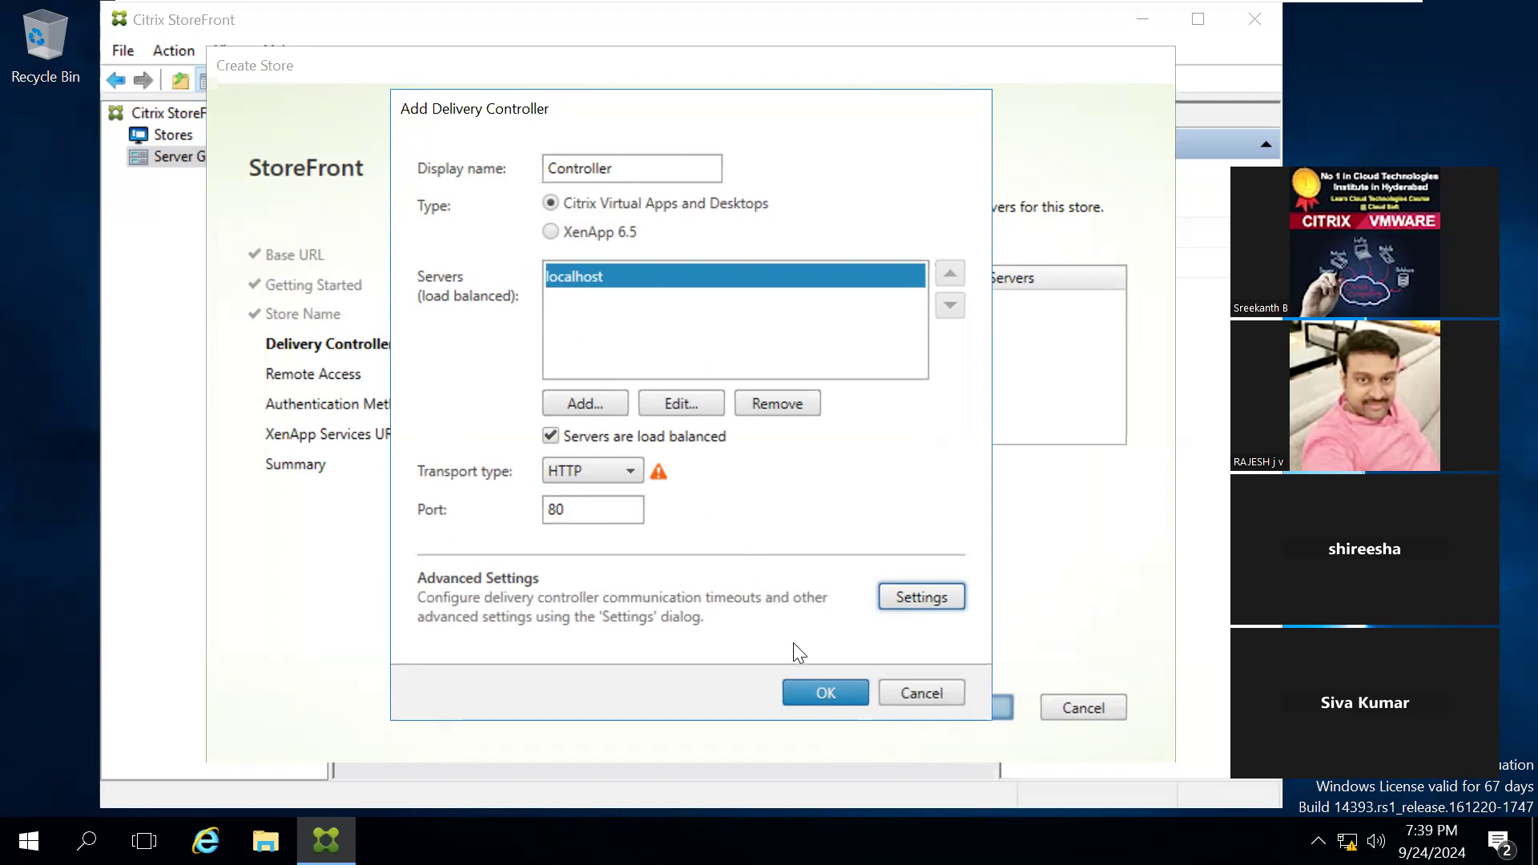
left_click(826, 694)
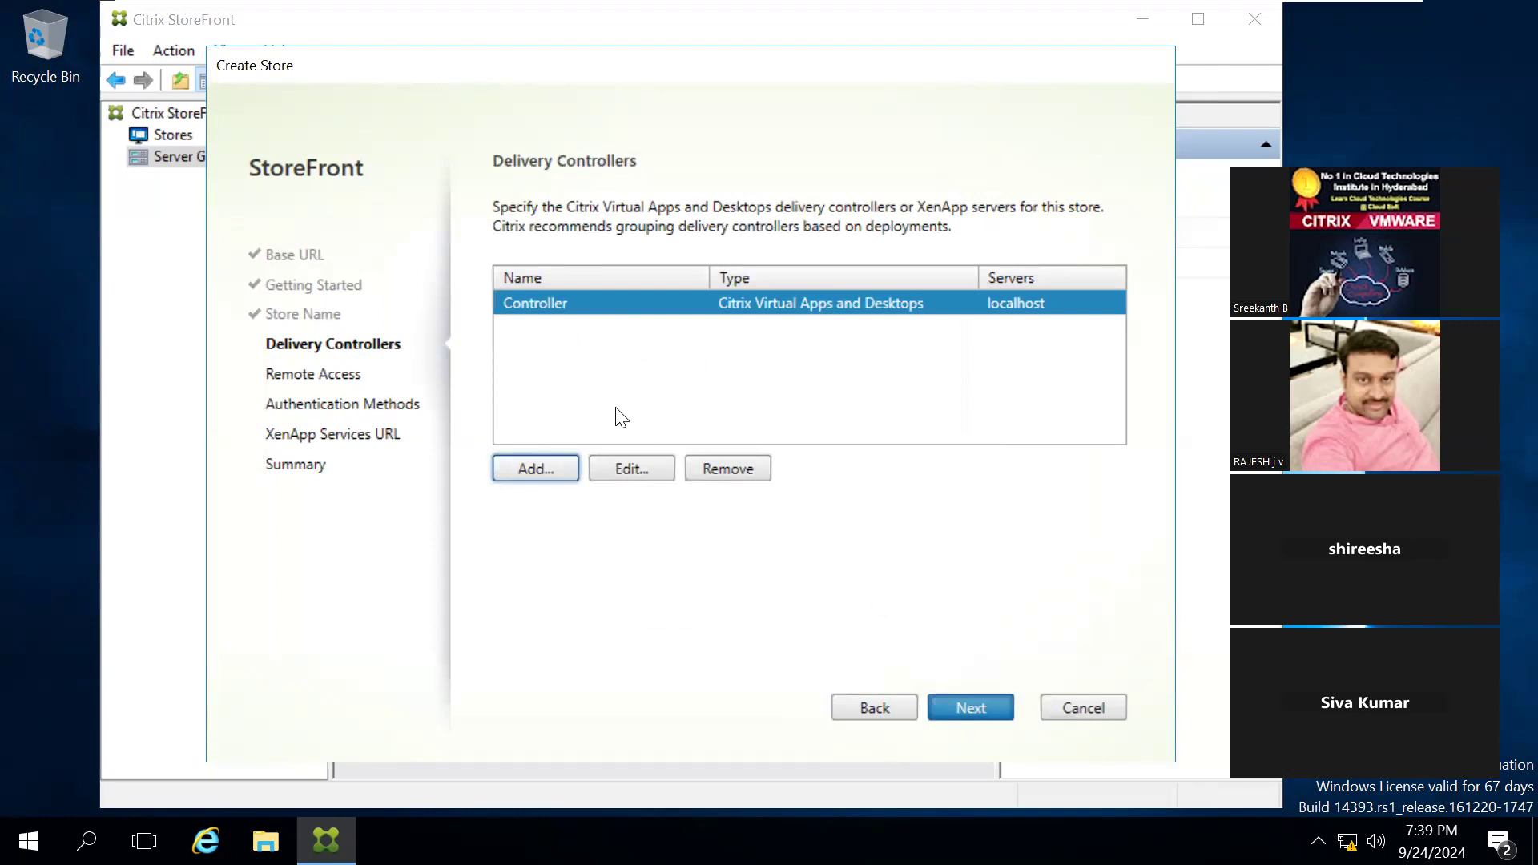
Step: Discard a second delivery controller entry, keep only the localhost controller, and continue to the remote access page
left_click(534, 469)
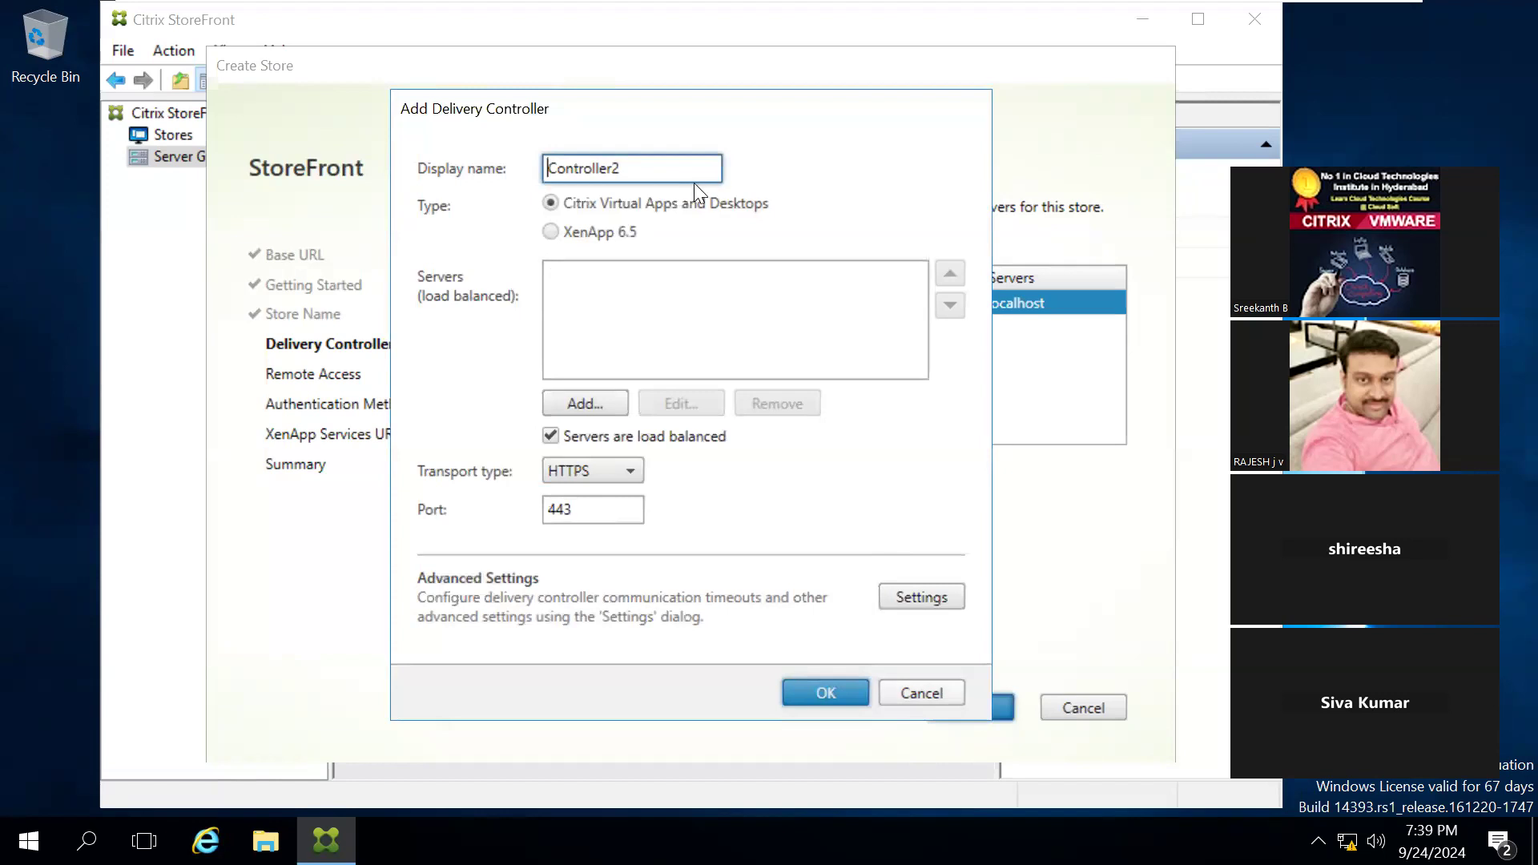
left_click(916, 689)
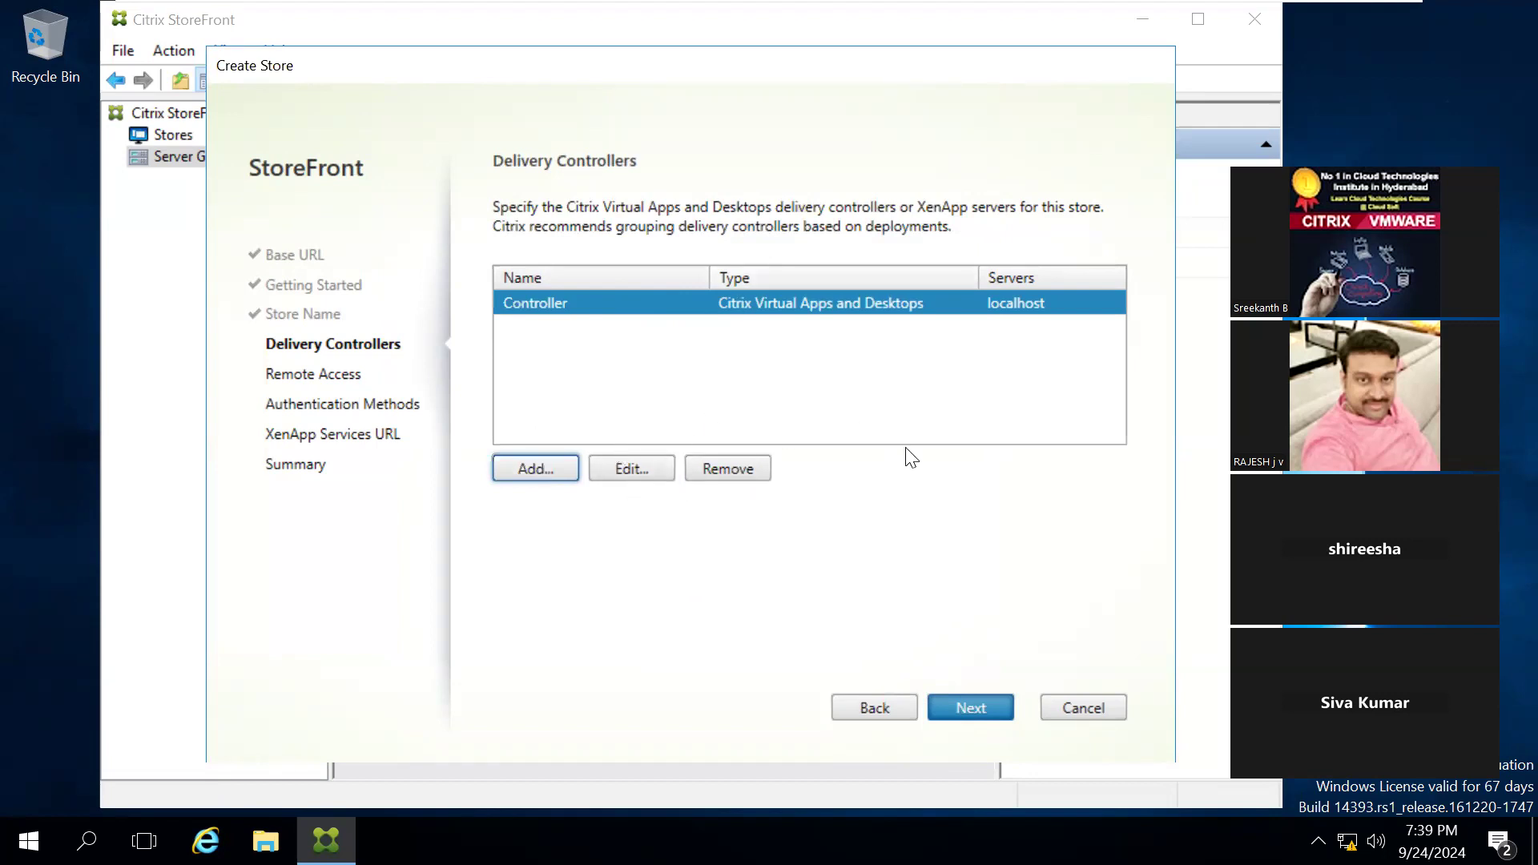
left_click(966, 705)
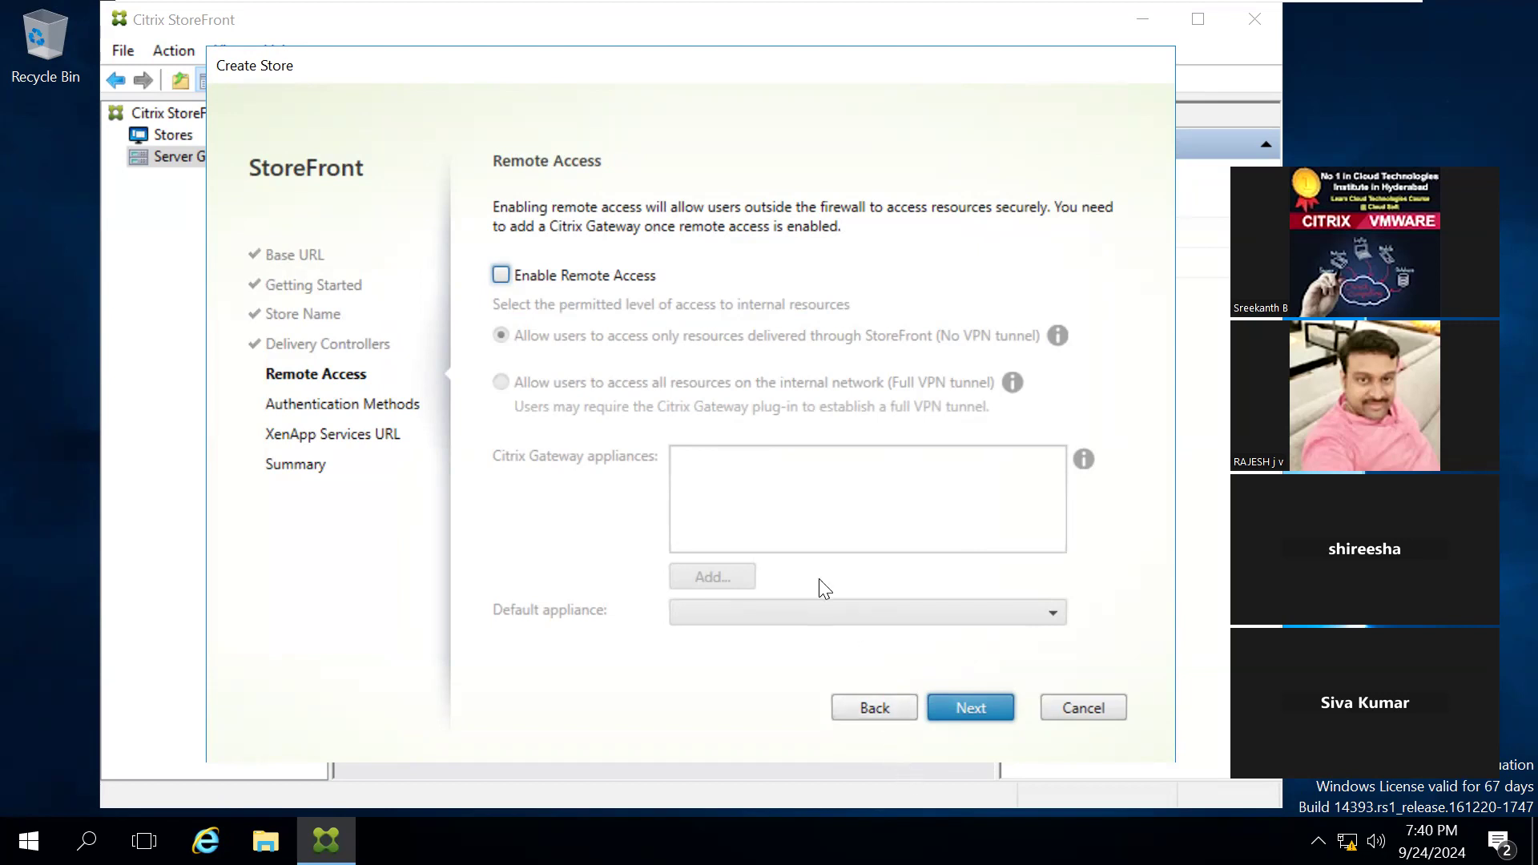
Step: Briefly enable remote access to view its options, disable it again, and continue to the authentication methods page
left_click(567, 282)
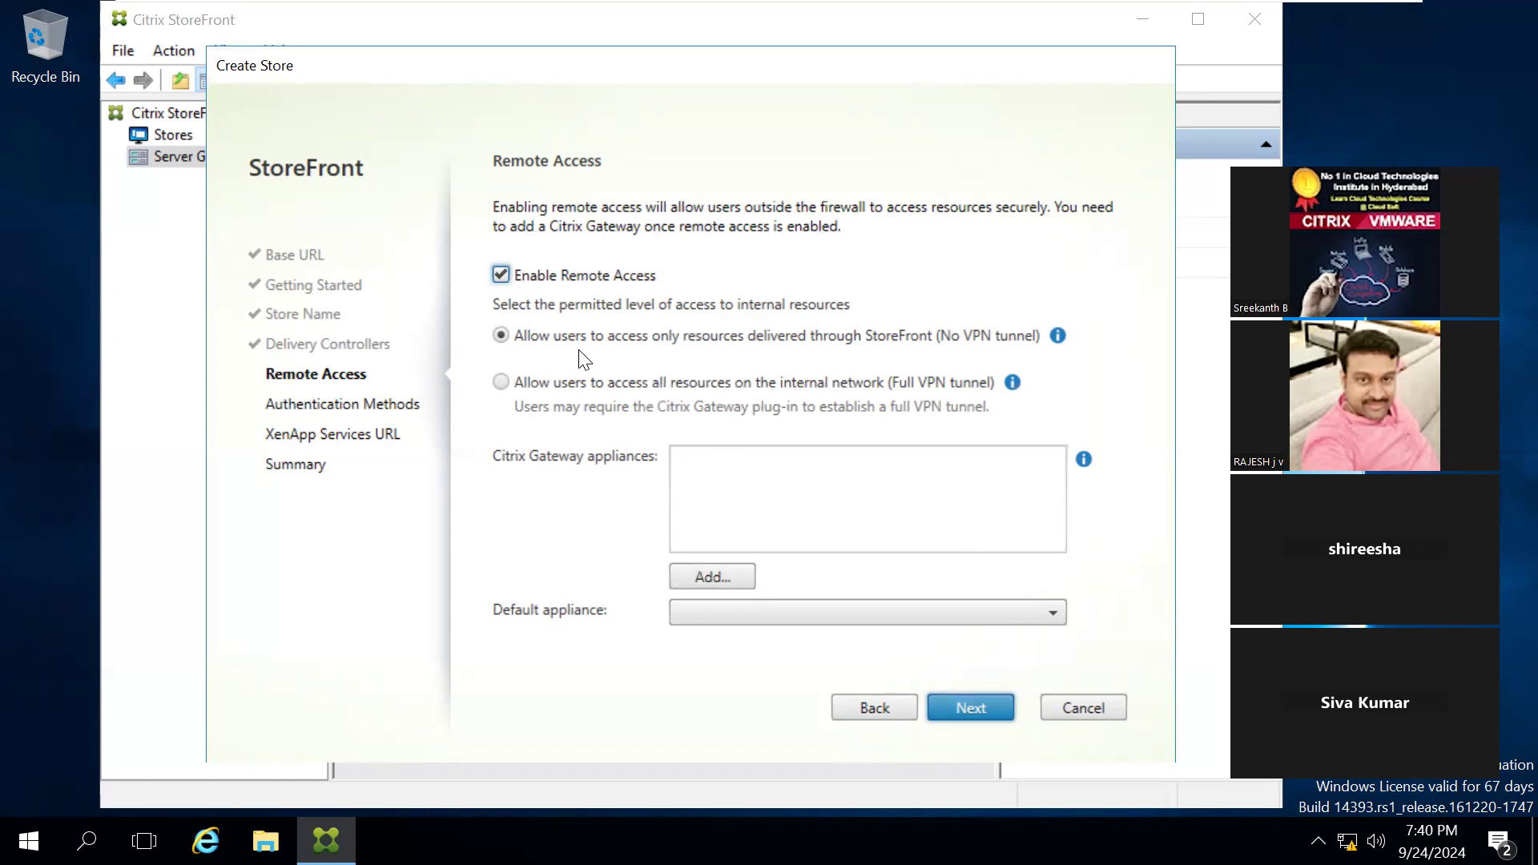
left_click(502, 274)
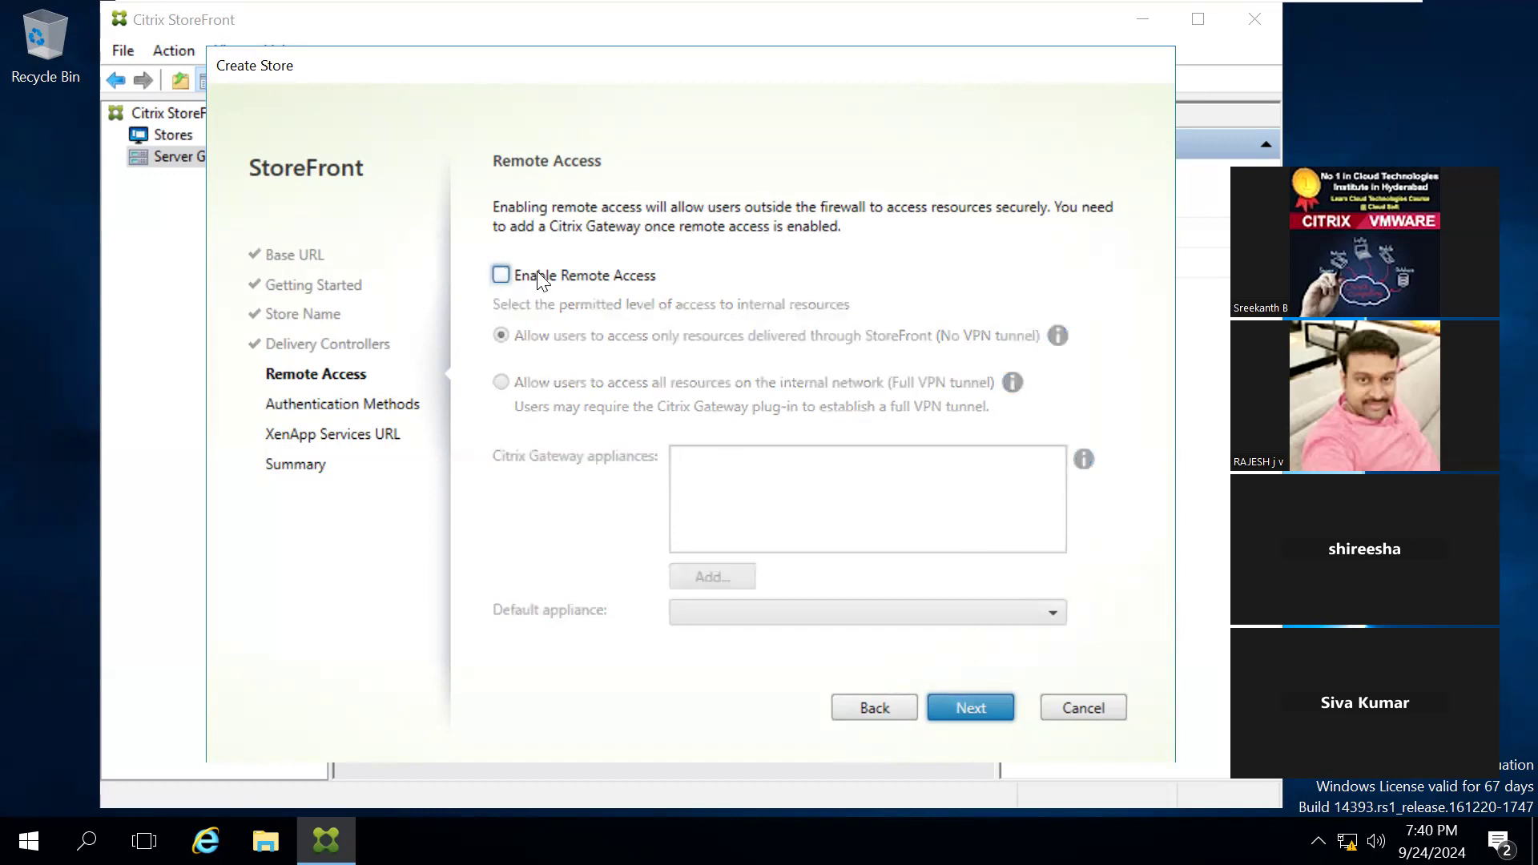
left_click(970, 704)
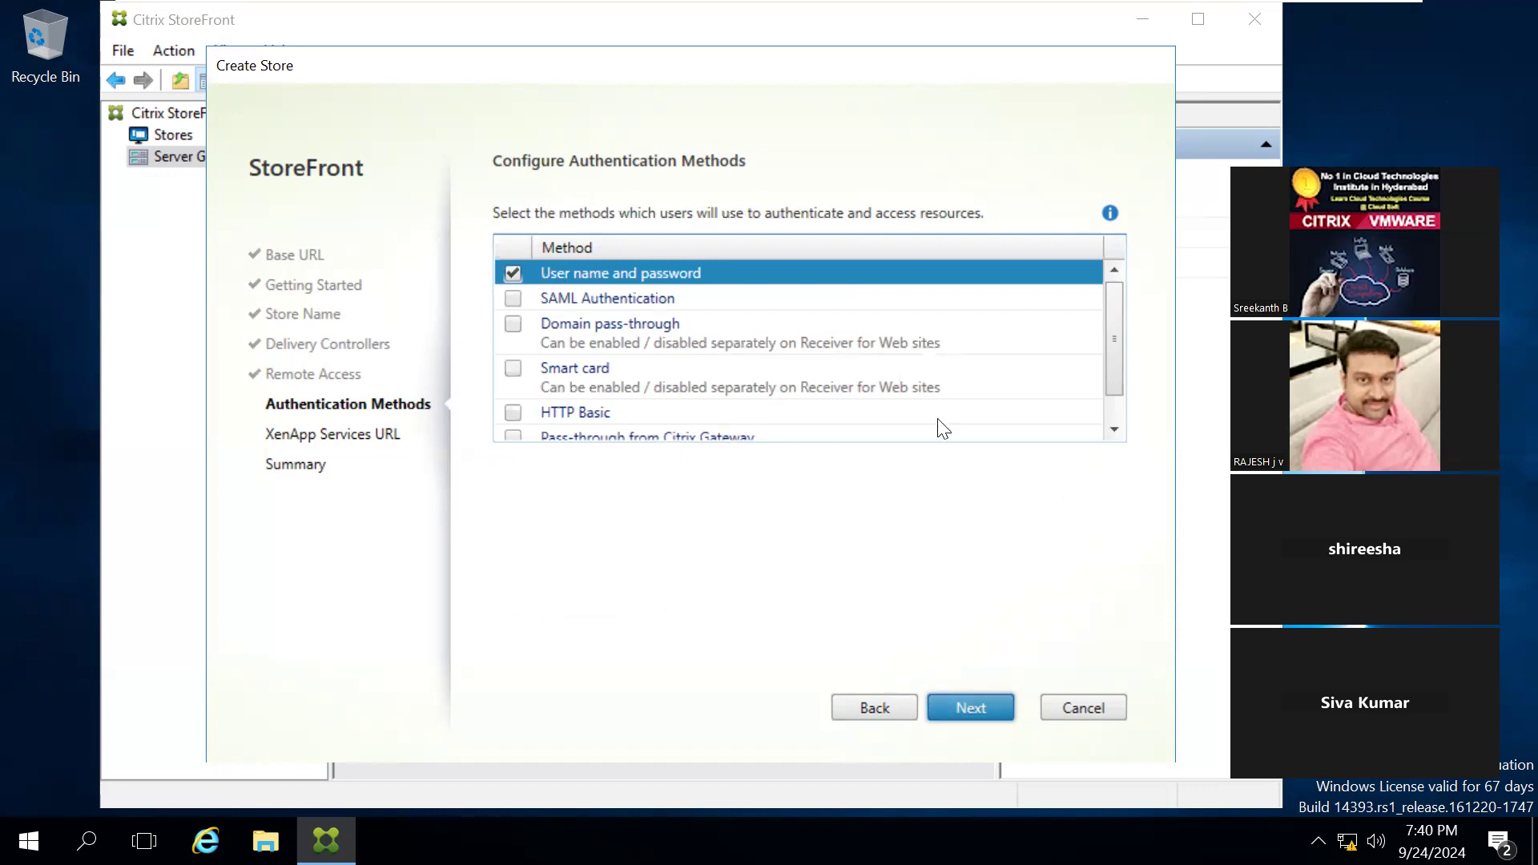
Step: Look through the authentication methods offered for the store
left_click(1115, 430)
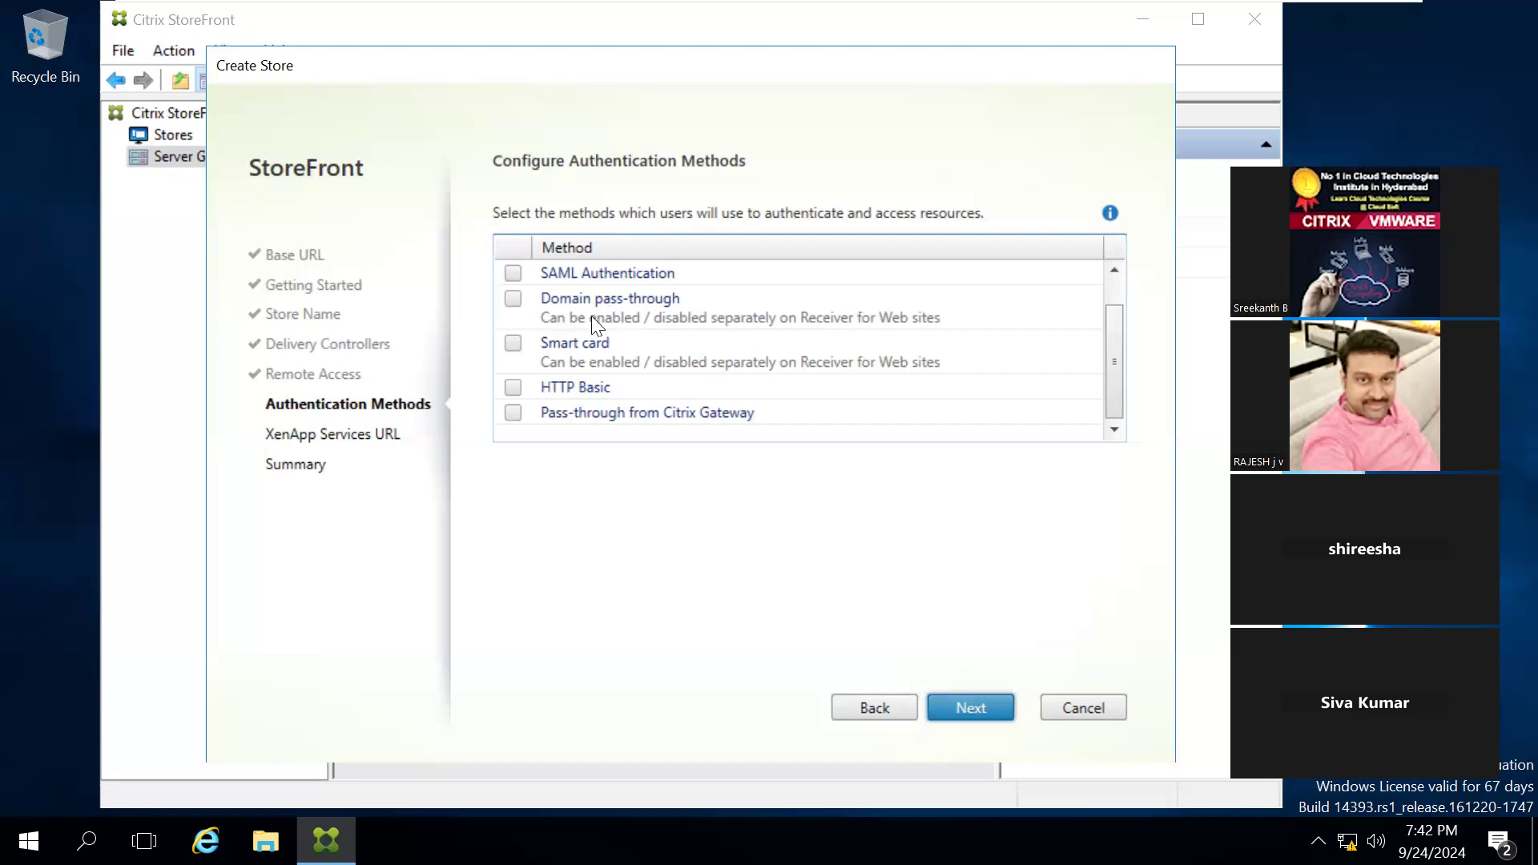
Step: Keep user name and password as the only authentication method and create the store with the XenApp Services URL enabled
left_click(1121, 272)
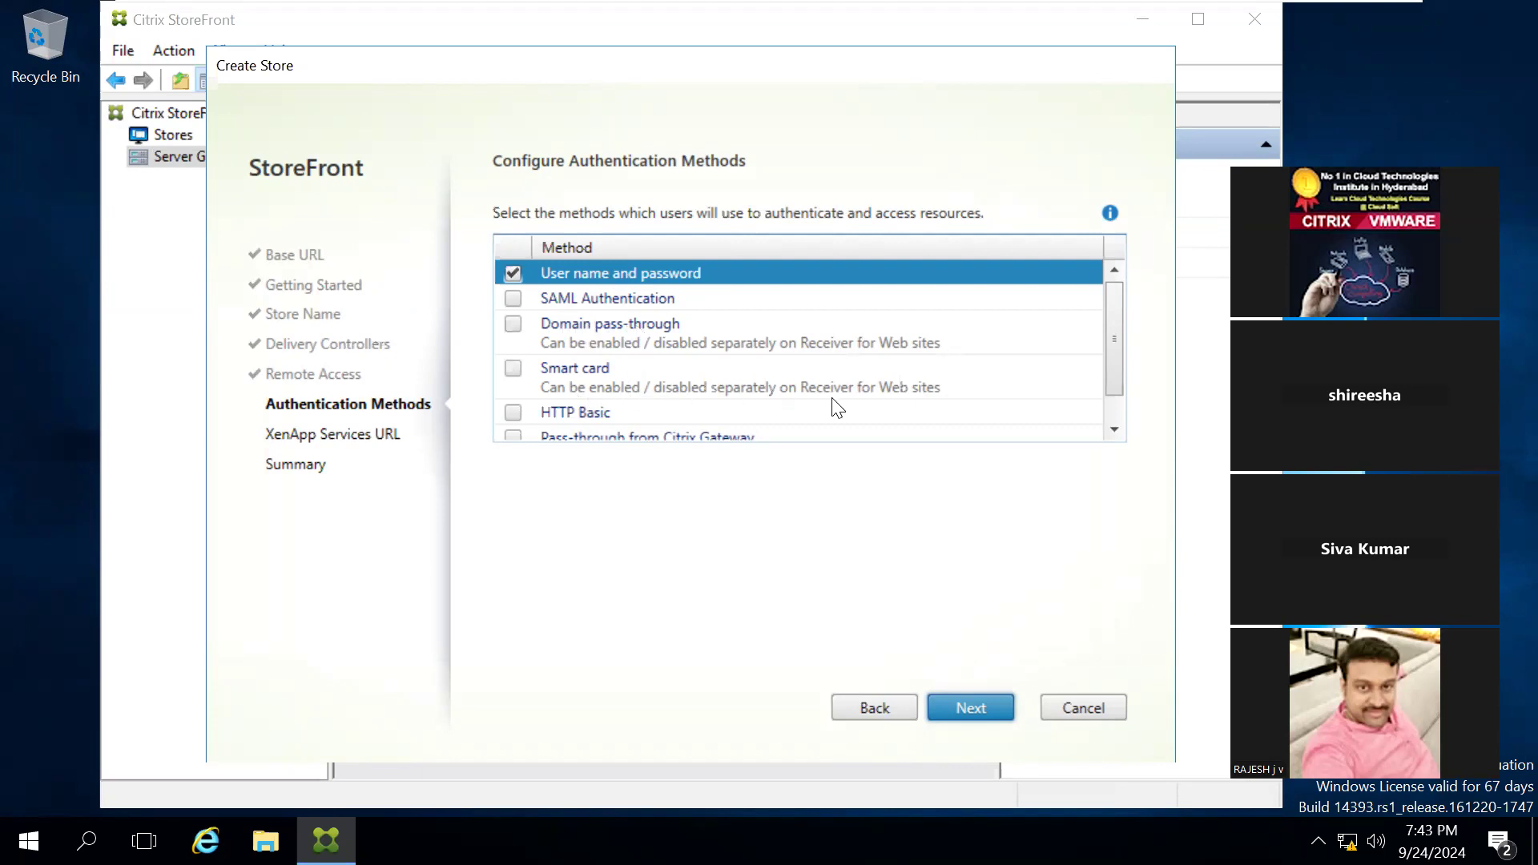
left_click(1114, 431)
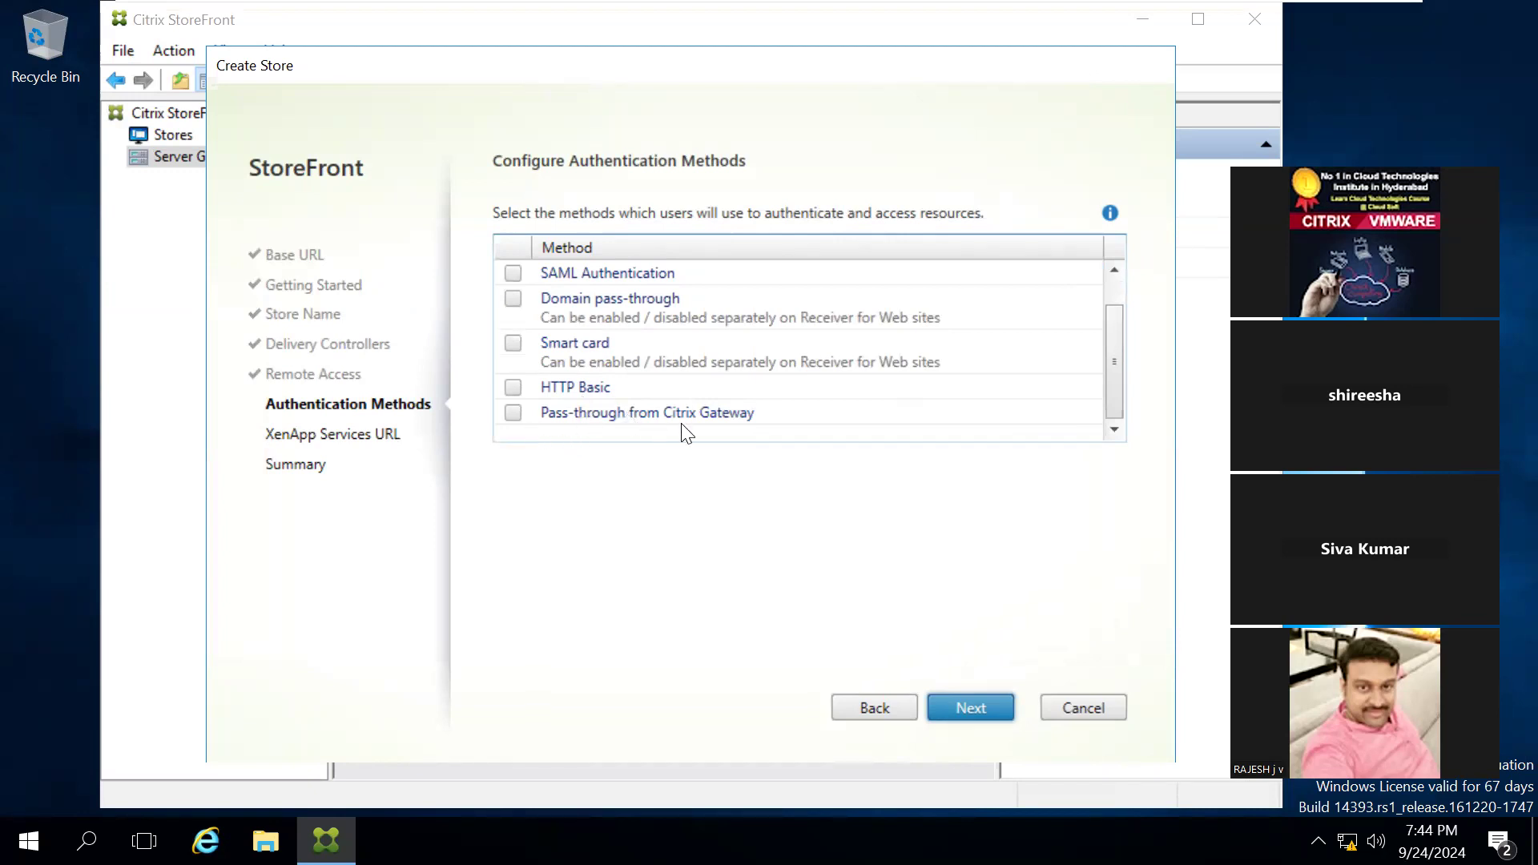
left_click(965, 715)
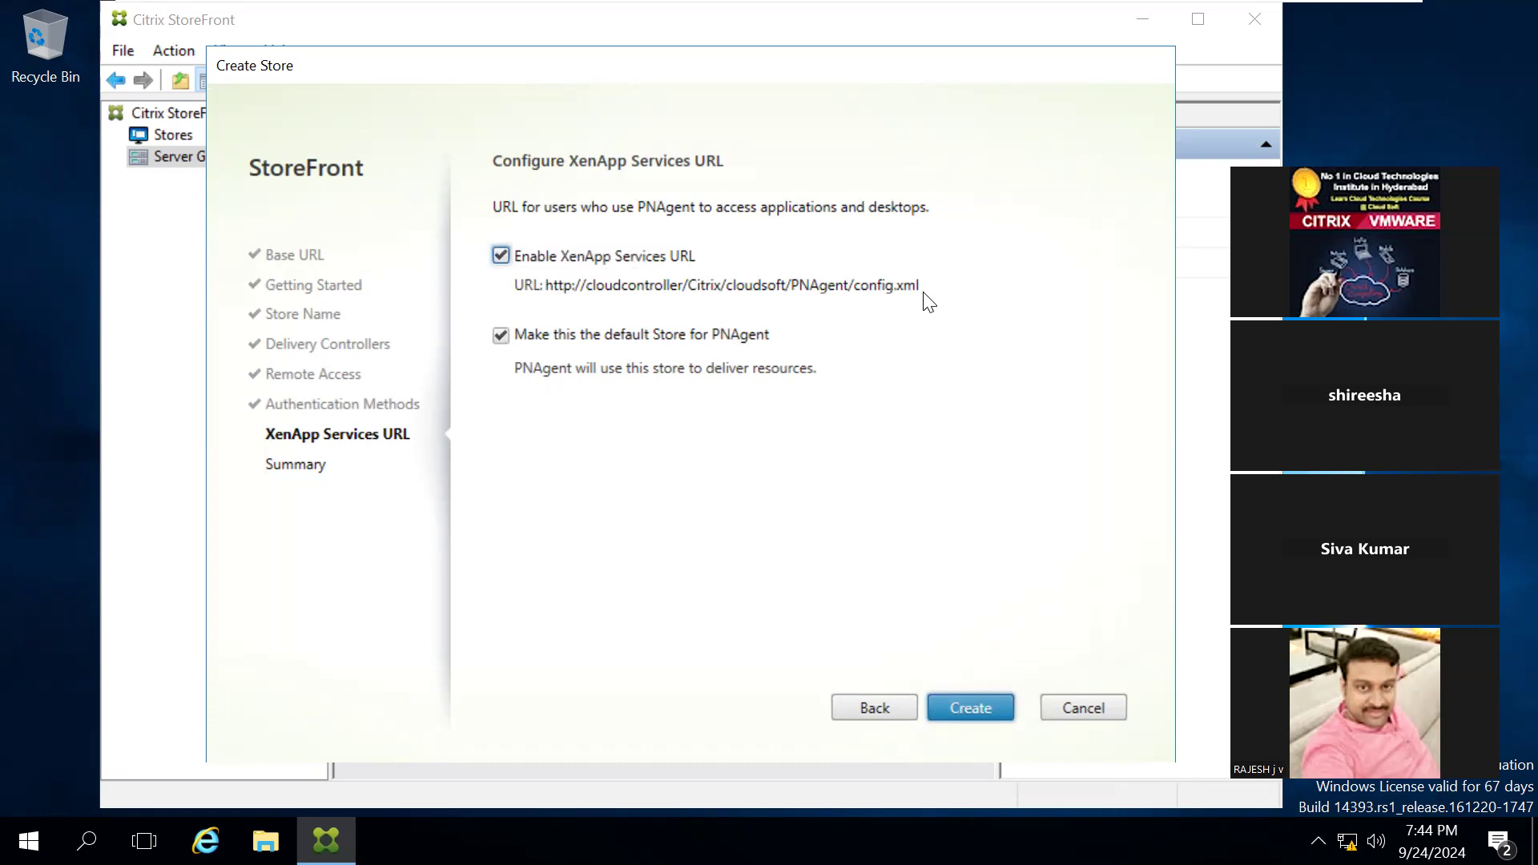
left_click(966, 708)
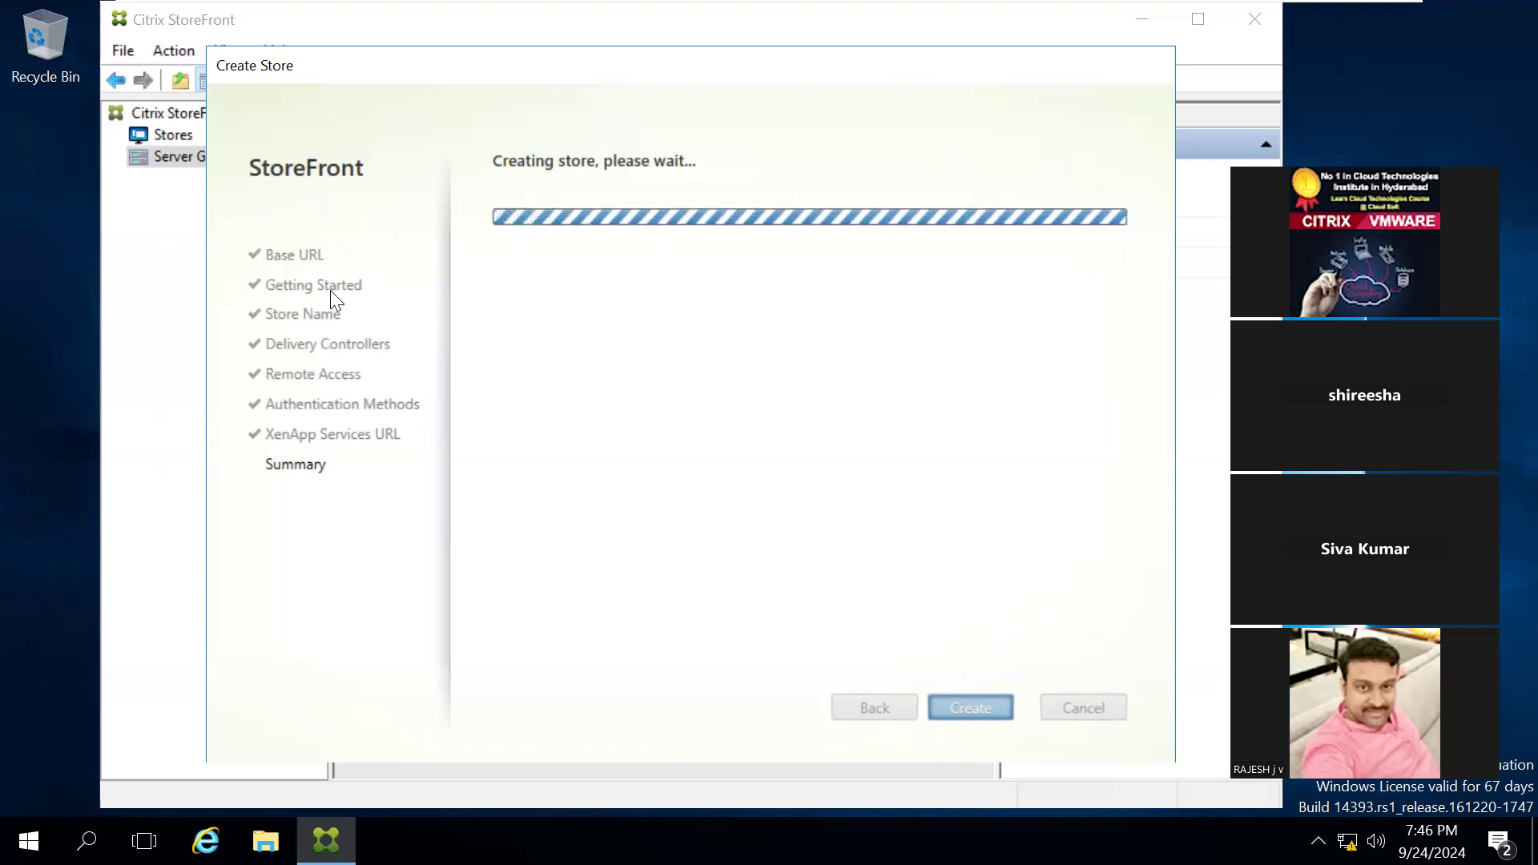
Step: Browse in File Explorer to the C:\inetpub\wwwroot\Citrix\cloudsoftAuth folder to view the files generated for the store
key("super+e")
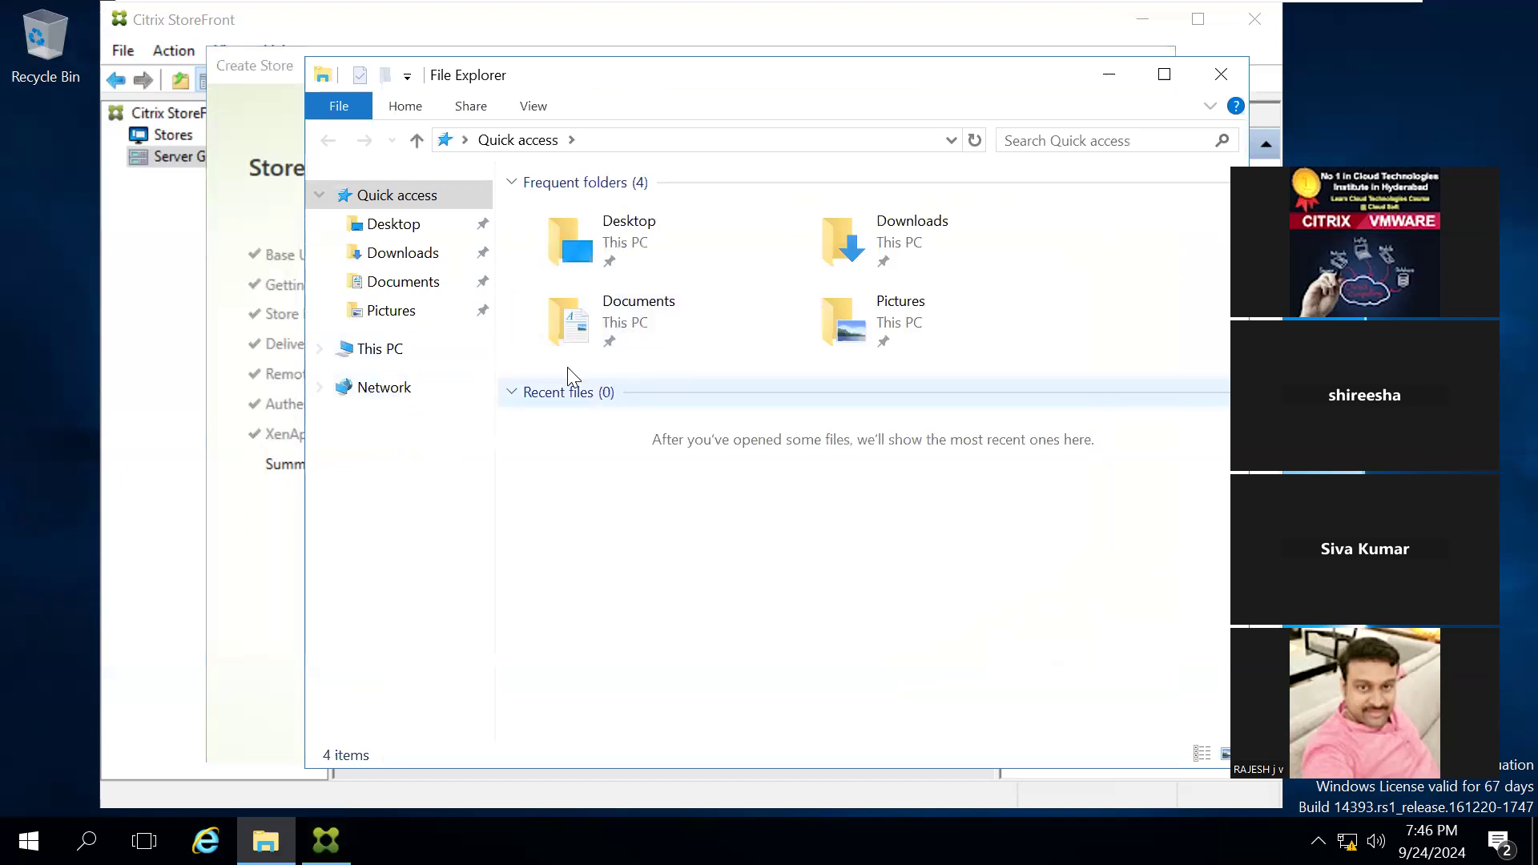
double_click(587, 232)
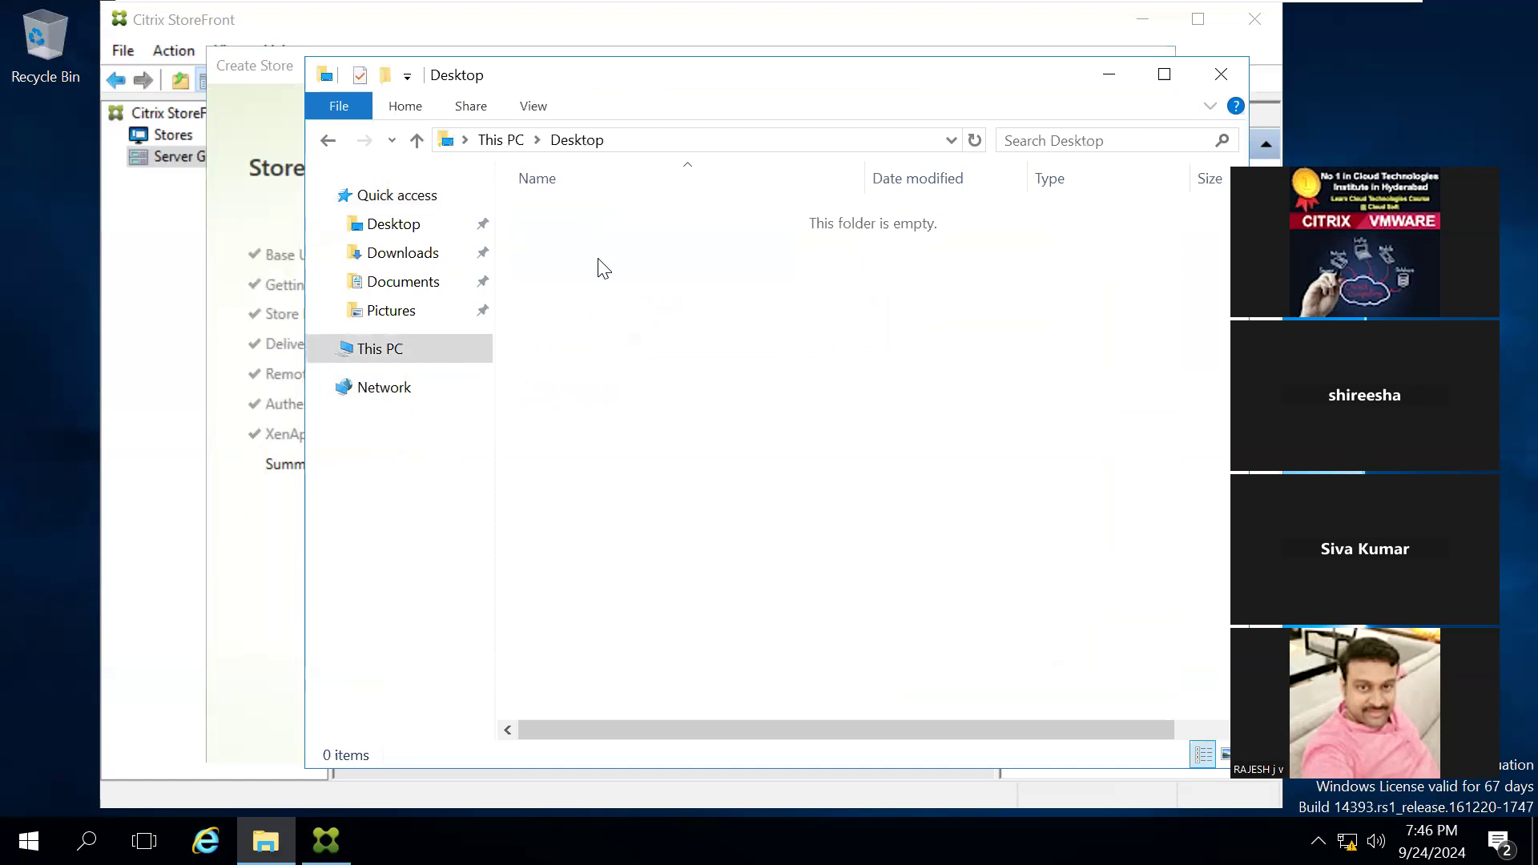
left_click(388, 361)
double_click(875, 486)
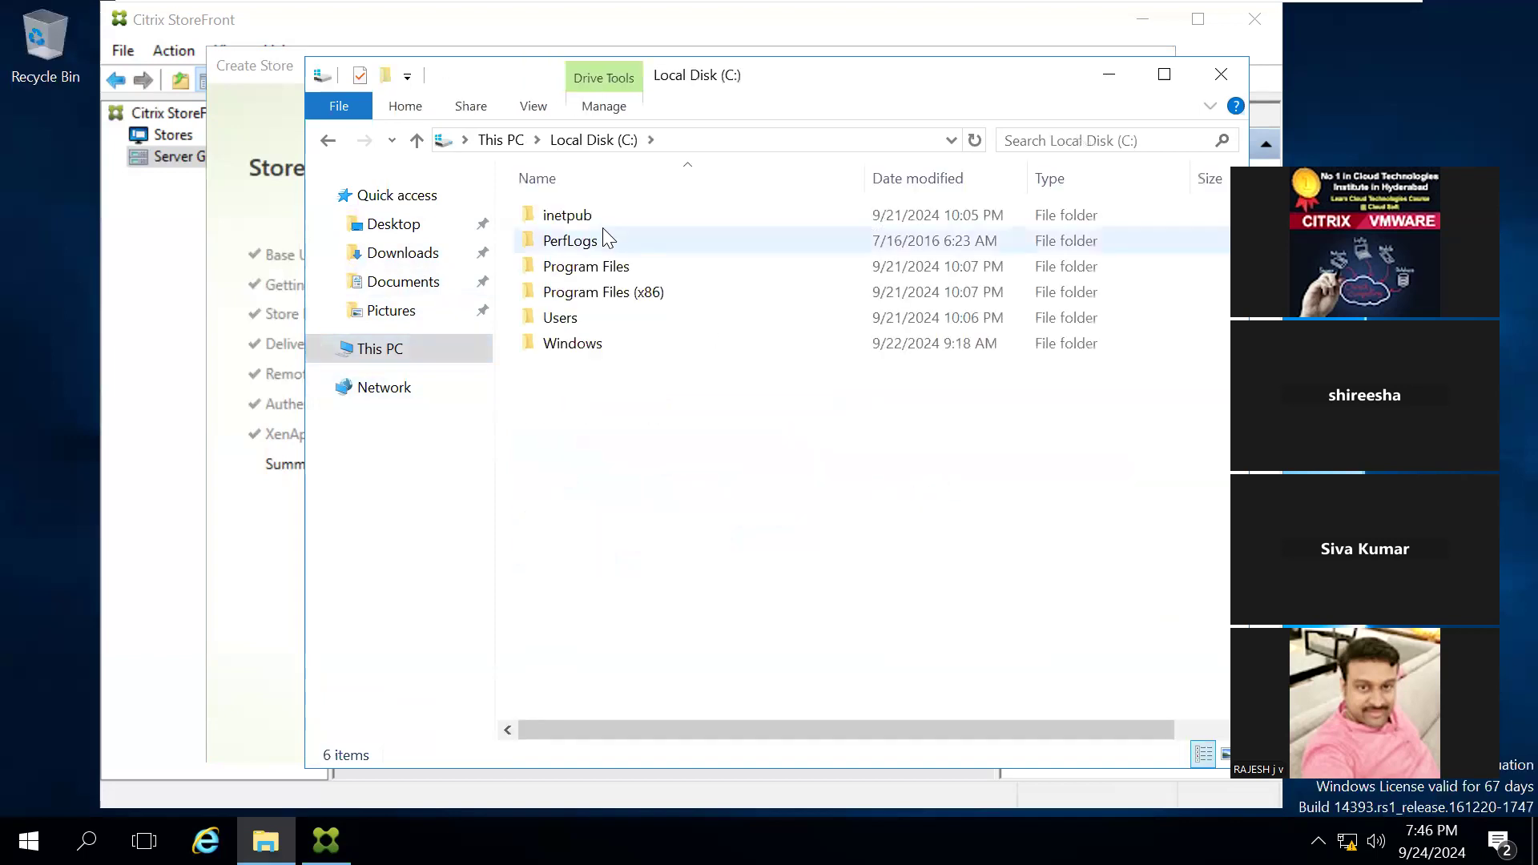
double_click(571, 217)
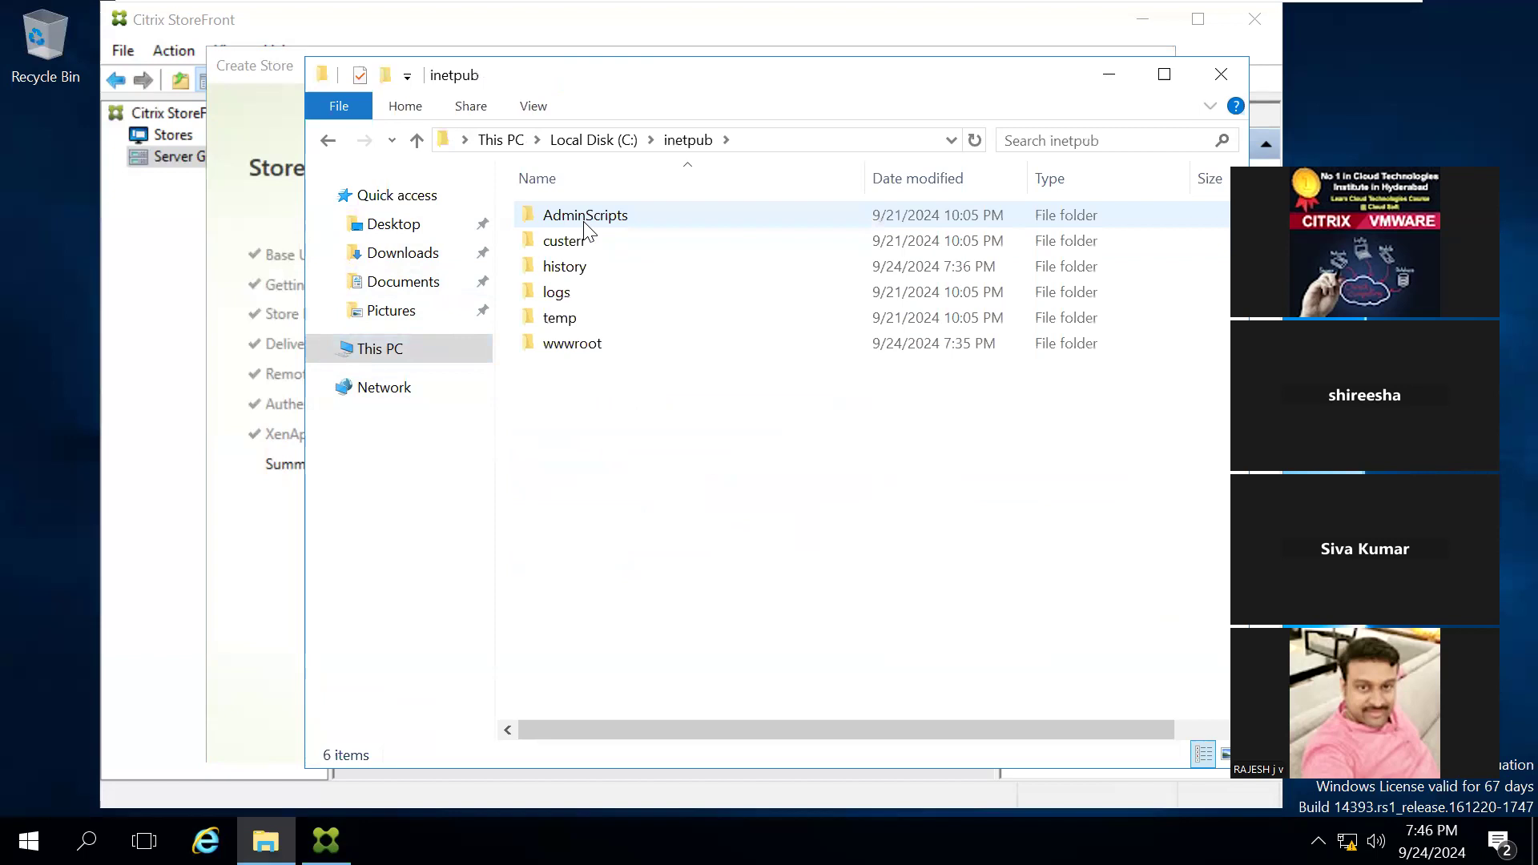
left_click(592, 340)
double_click(592, 343)
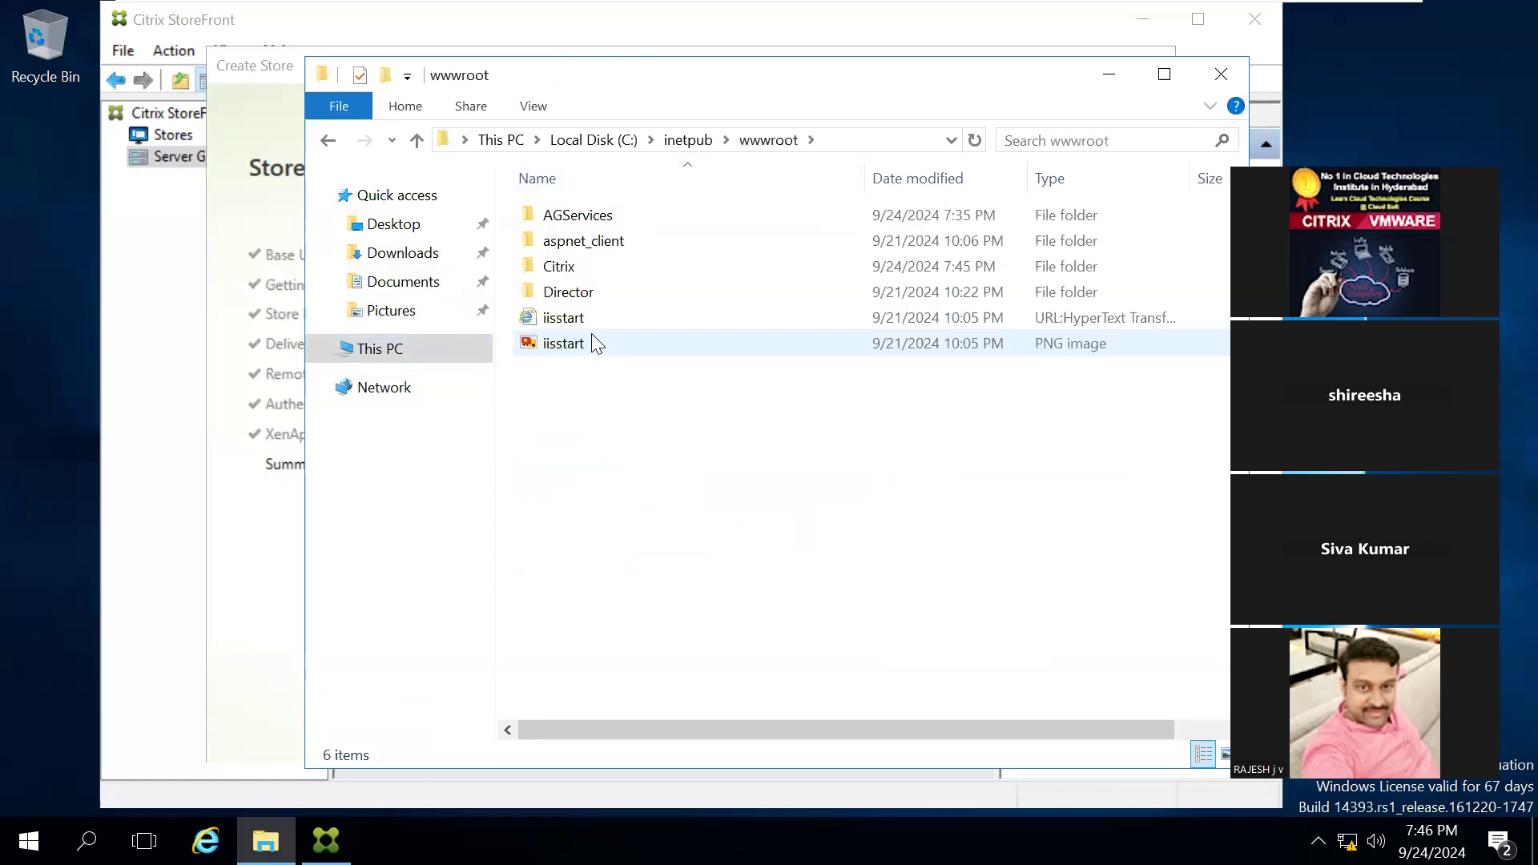
double_click(570, 267)
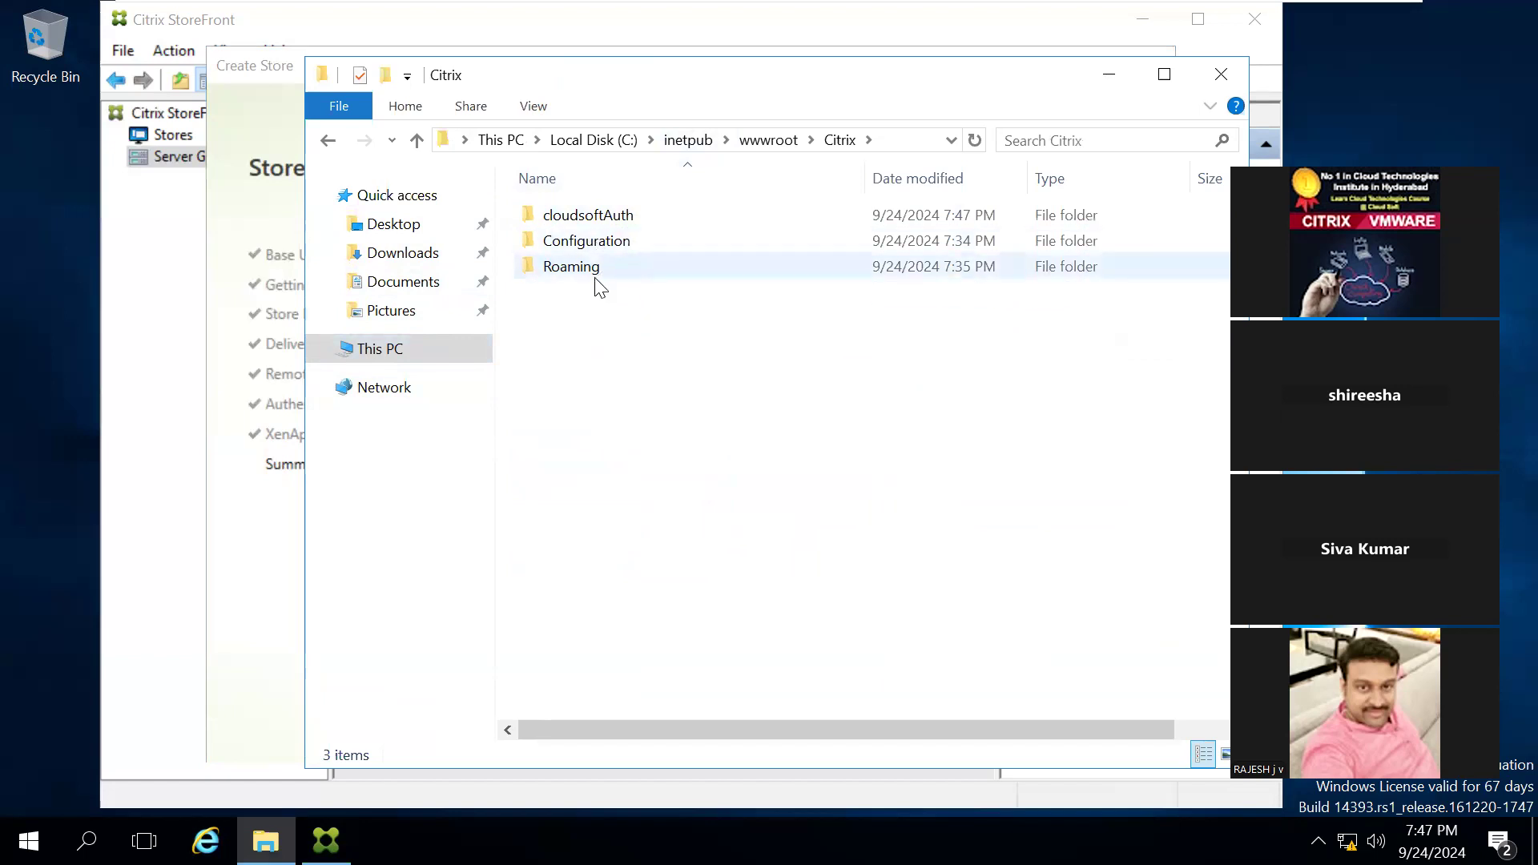
key("BackSpace")
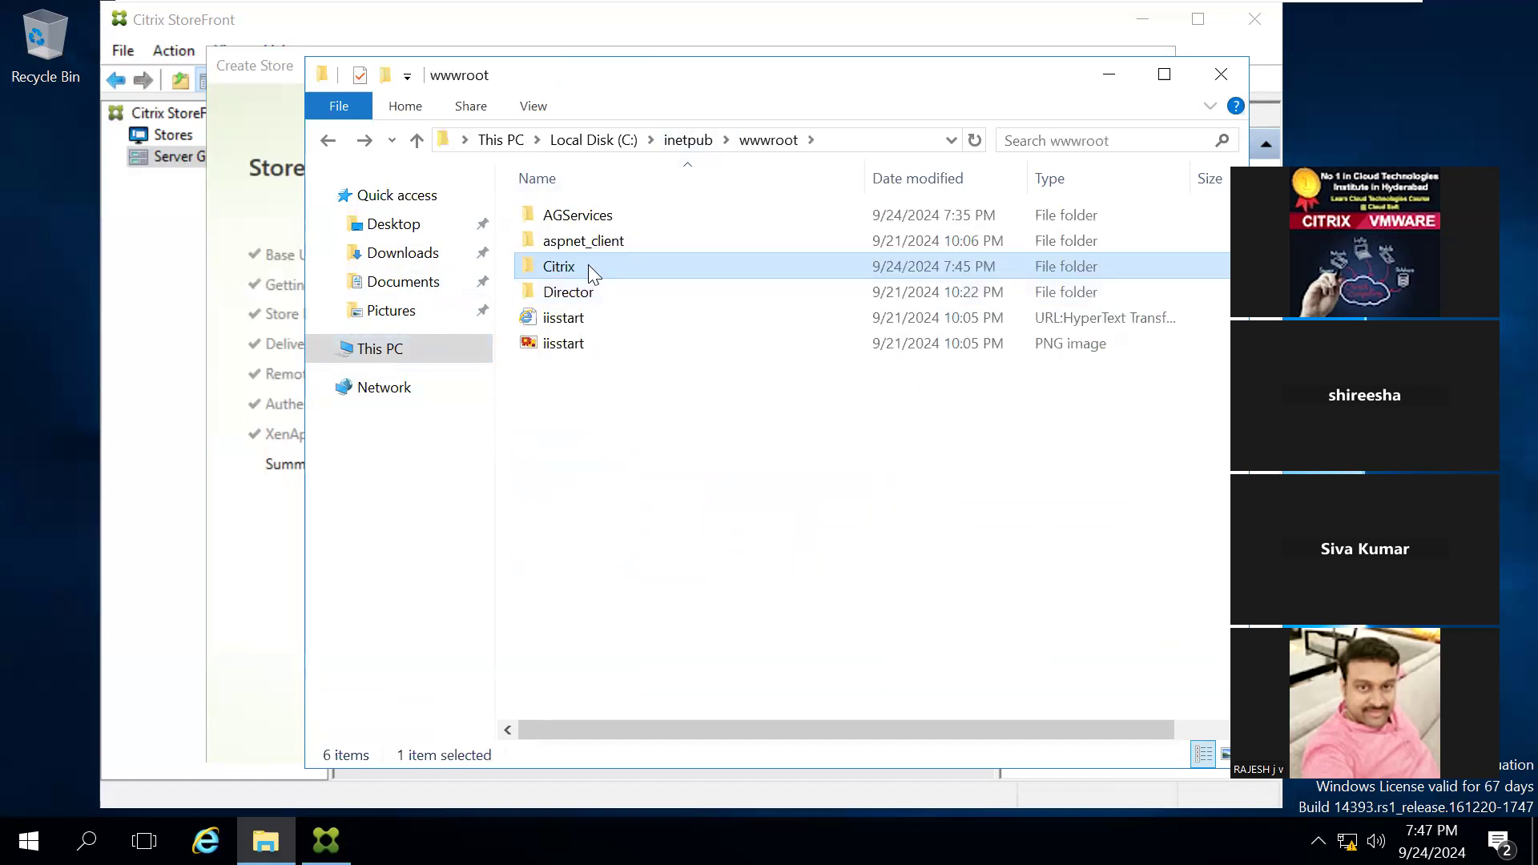
double_click(588, 266)
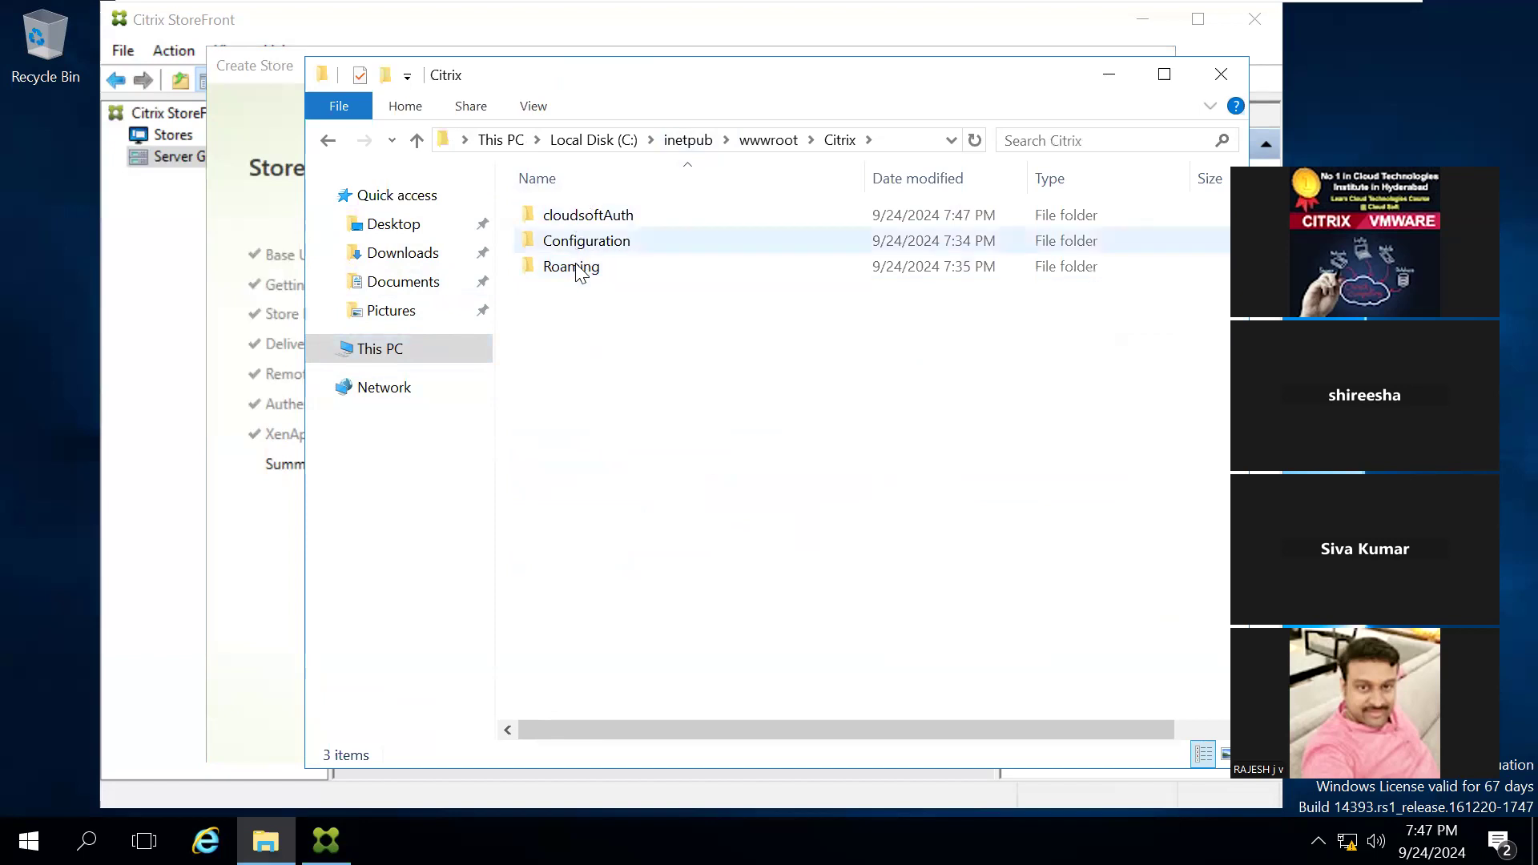
double_click(591, 221)
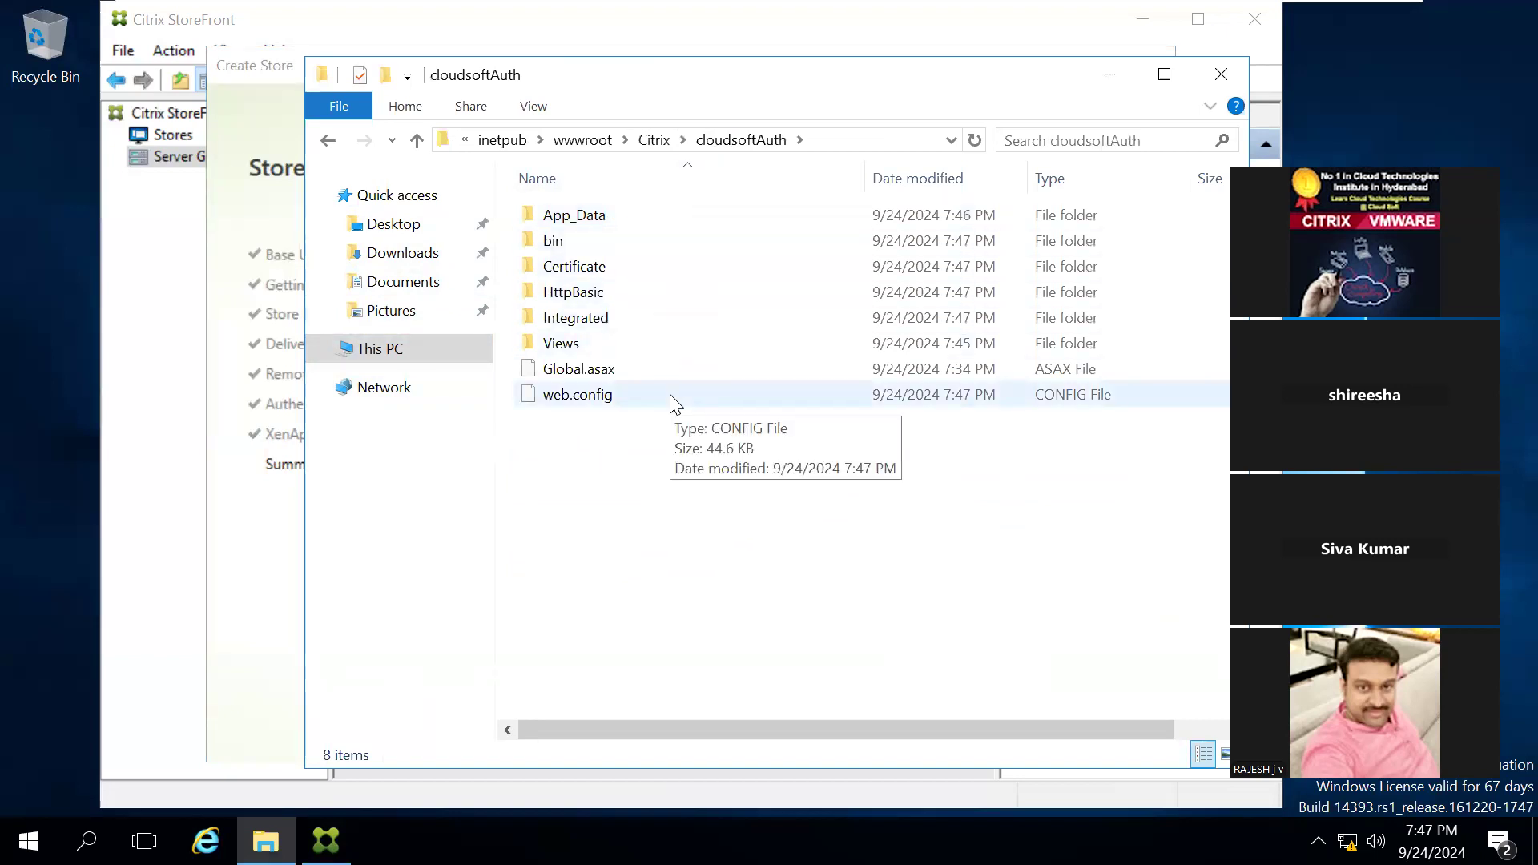
Step: Open the web.config file of the cloudsoftAuth folder in Notepad, without making Notepad the default app
double_click(553, 410)
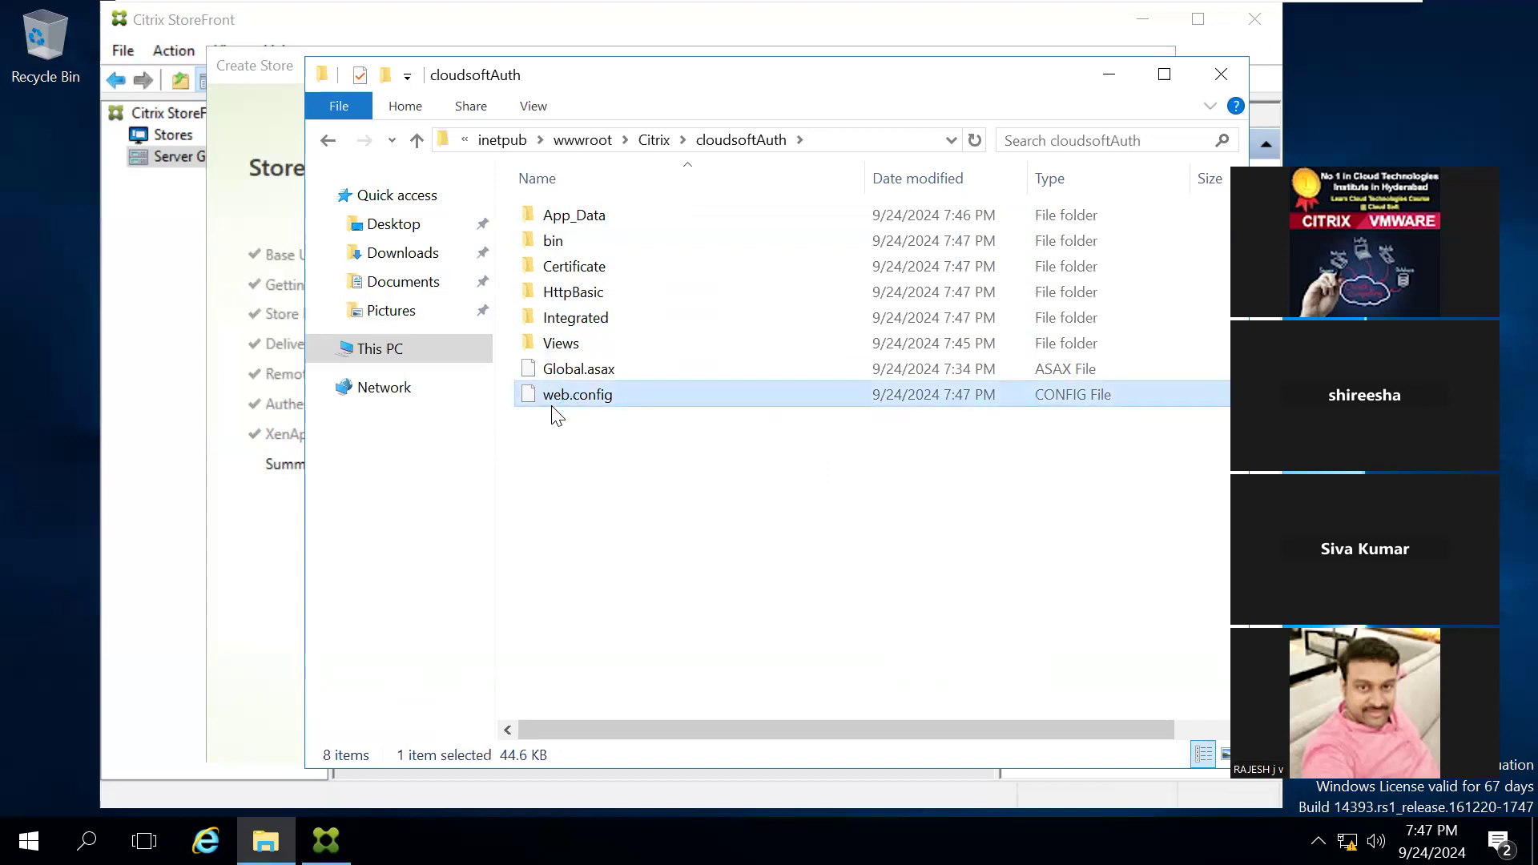
double_click(557, 394)
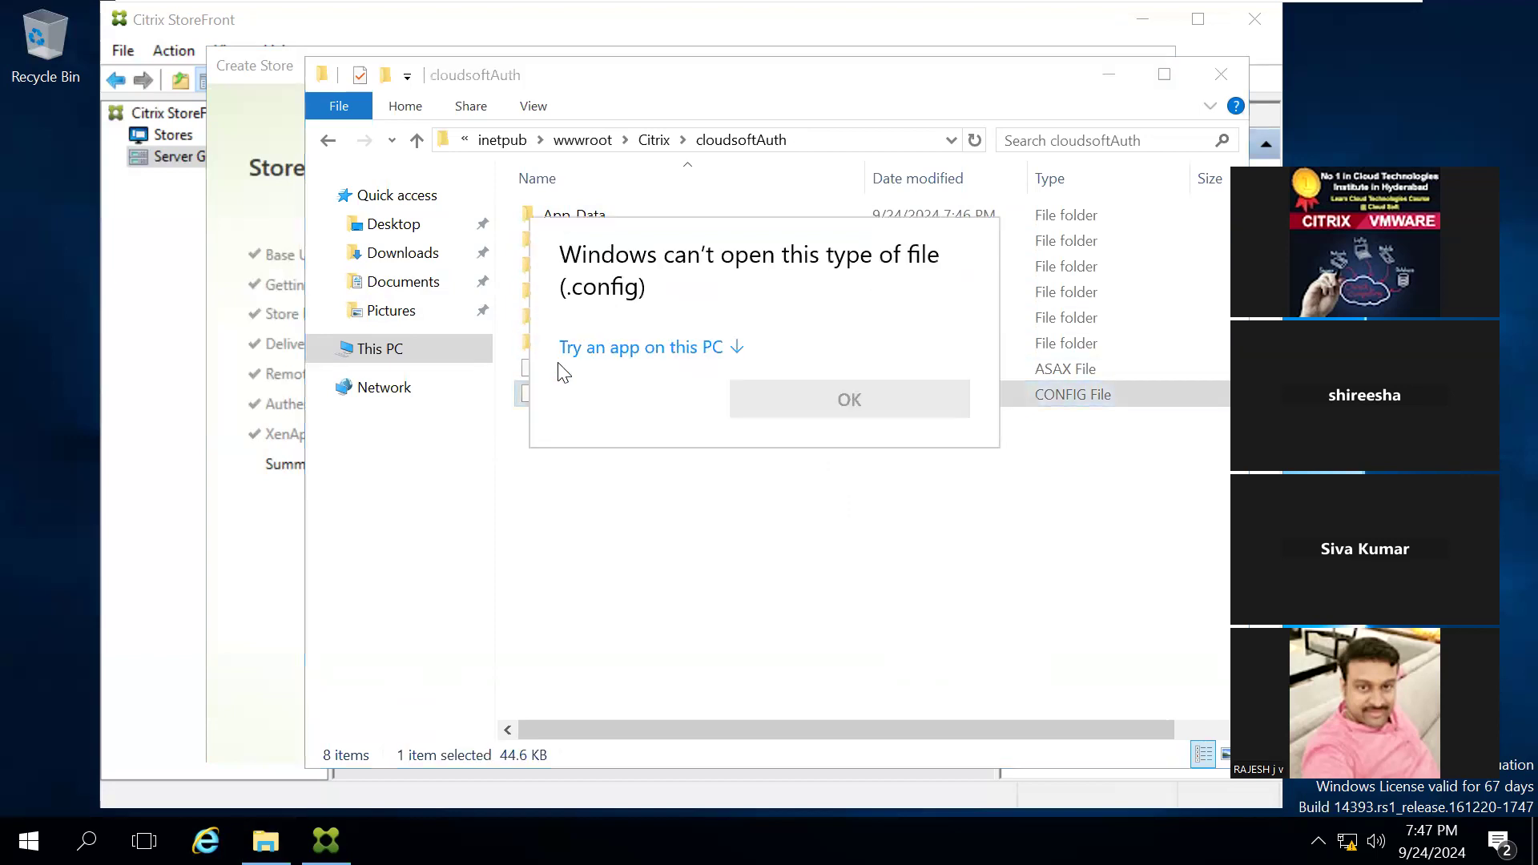
left_click(639, 348)
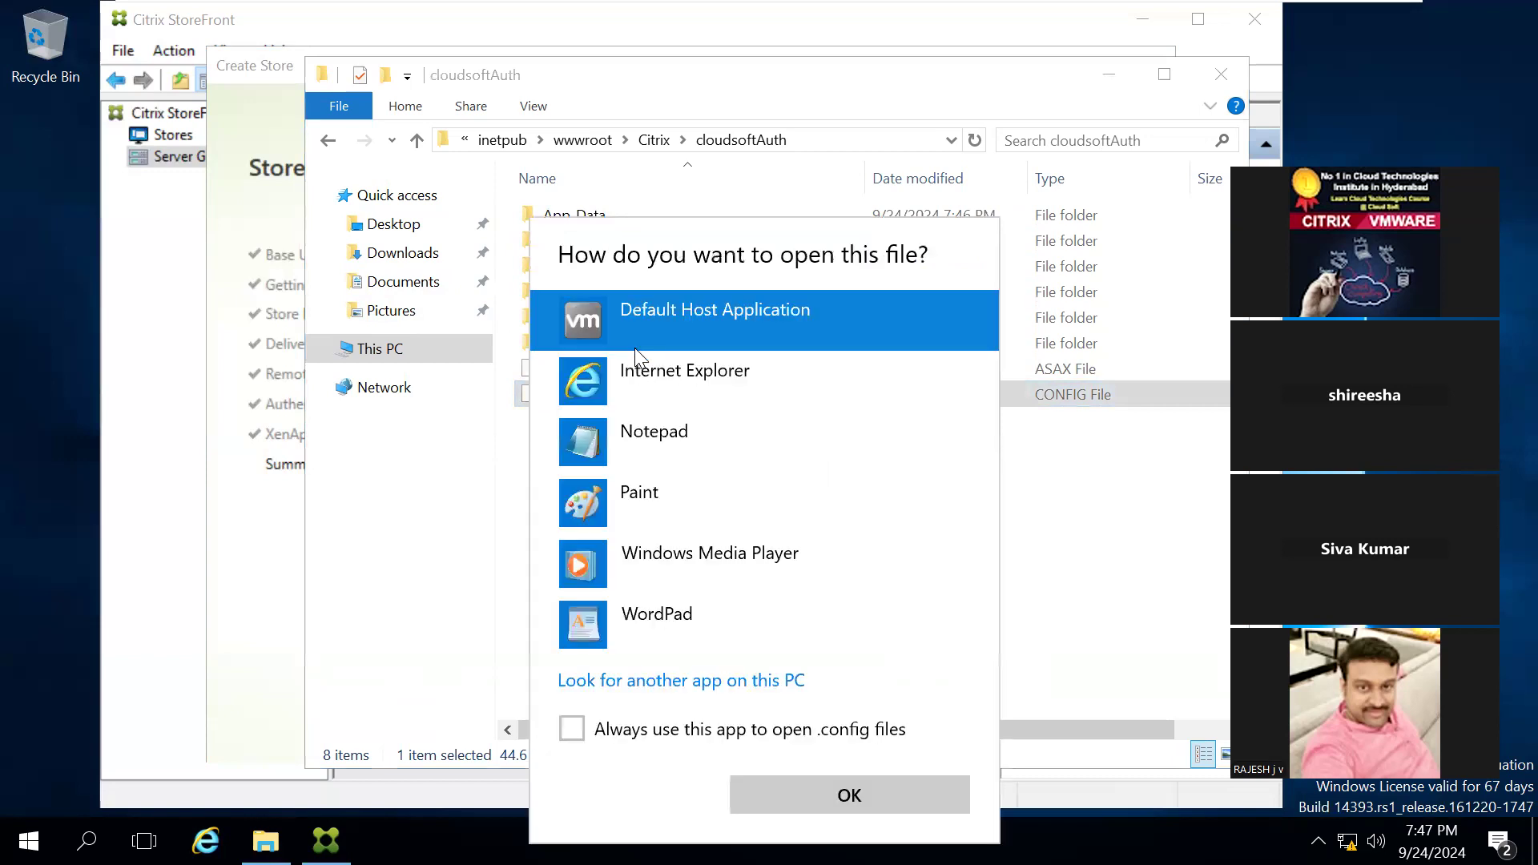
double_click(653, 448)
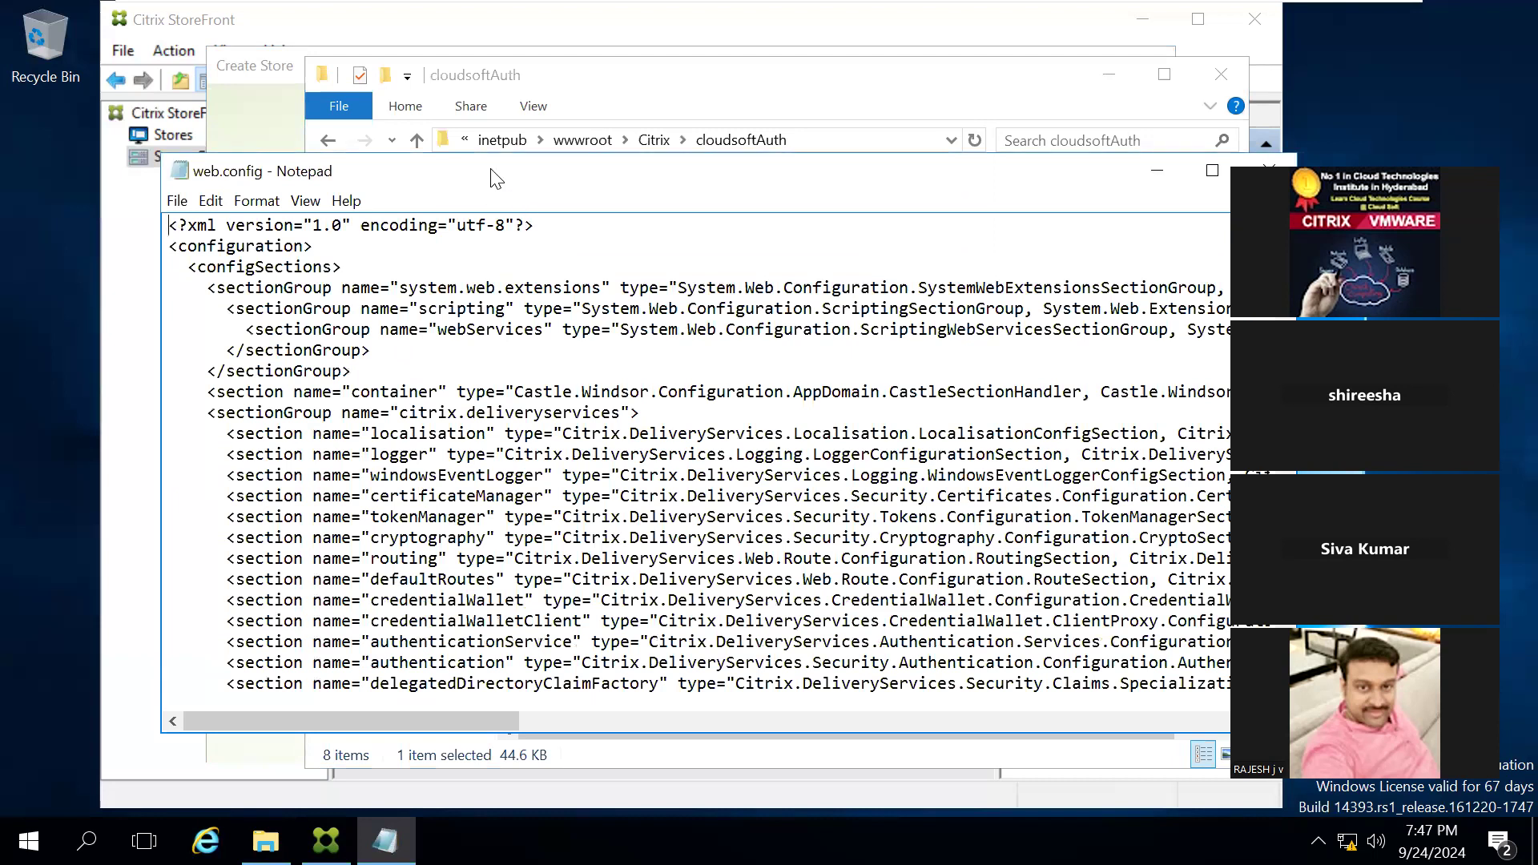
Step: Read through the routing and route settings in web.config, and close the file and the File Explorer window
key("Down")
key("Down")
key("Down")
key("Down")
key("Down")
key("Down")
key("Down")
key("Down")
key("Down")
key("Down")
key("Down")
key("Down")
key("Down")
key("Down")
key("Down")
key("Down")
key("Down")
key("Down")
key("Down")
key("Down")
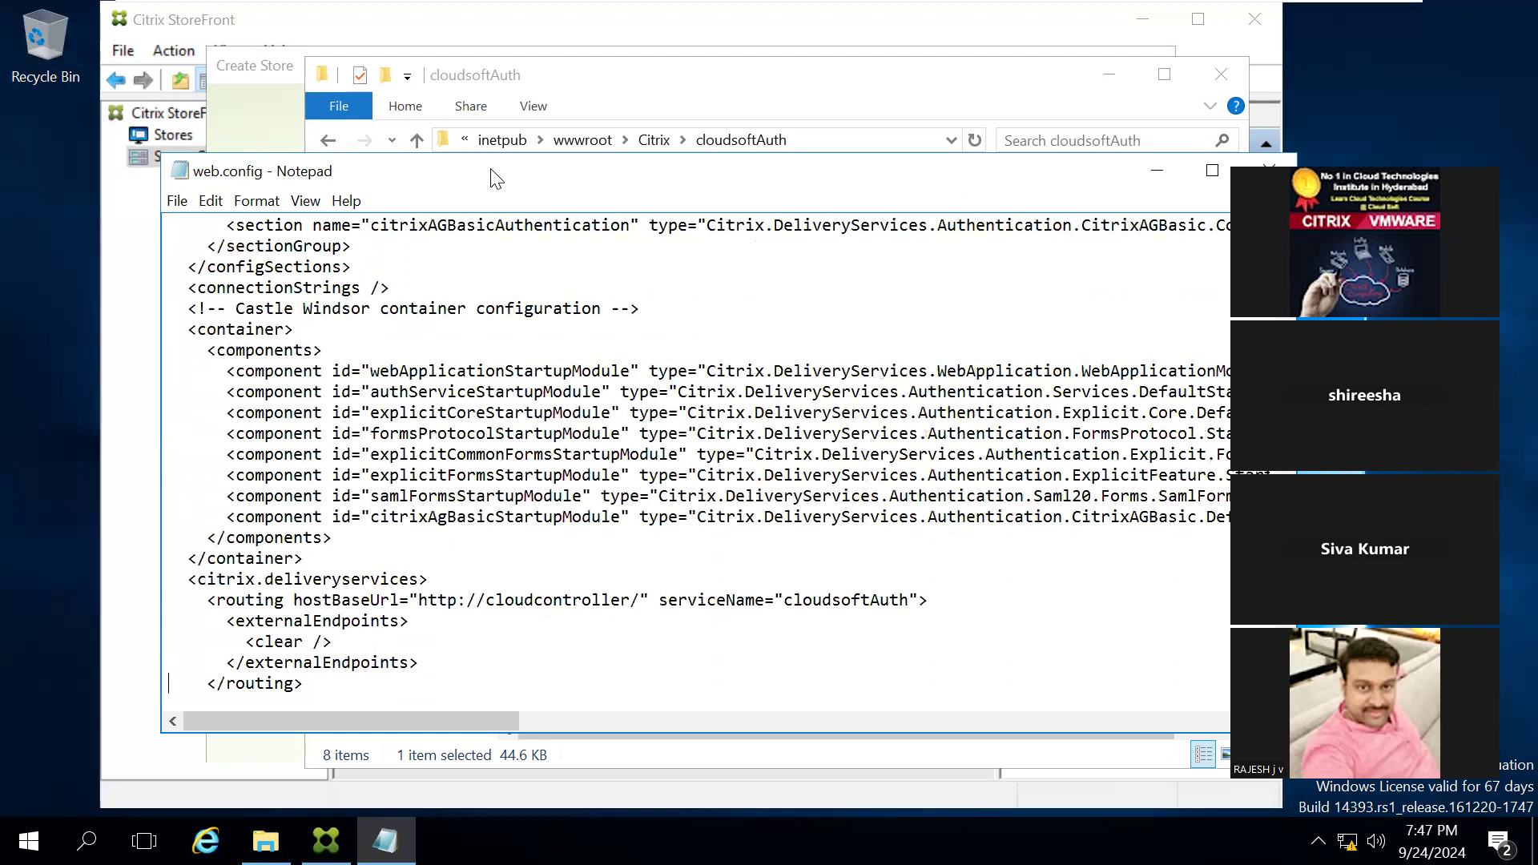
key("Down")
key("Down")
key("Down")
key("Down")
key("Down")
key("Down")
key("Down")
key("Down")
key("Down")
key("Down")
key("Down")
key("Down")
key("Down")
key("Down")
key("Down")
key("Down")
key("Down")
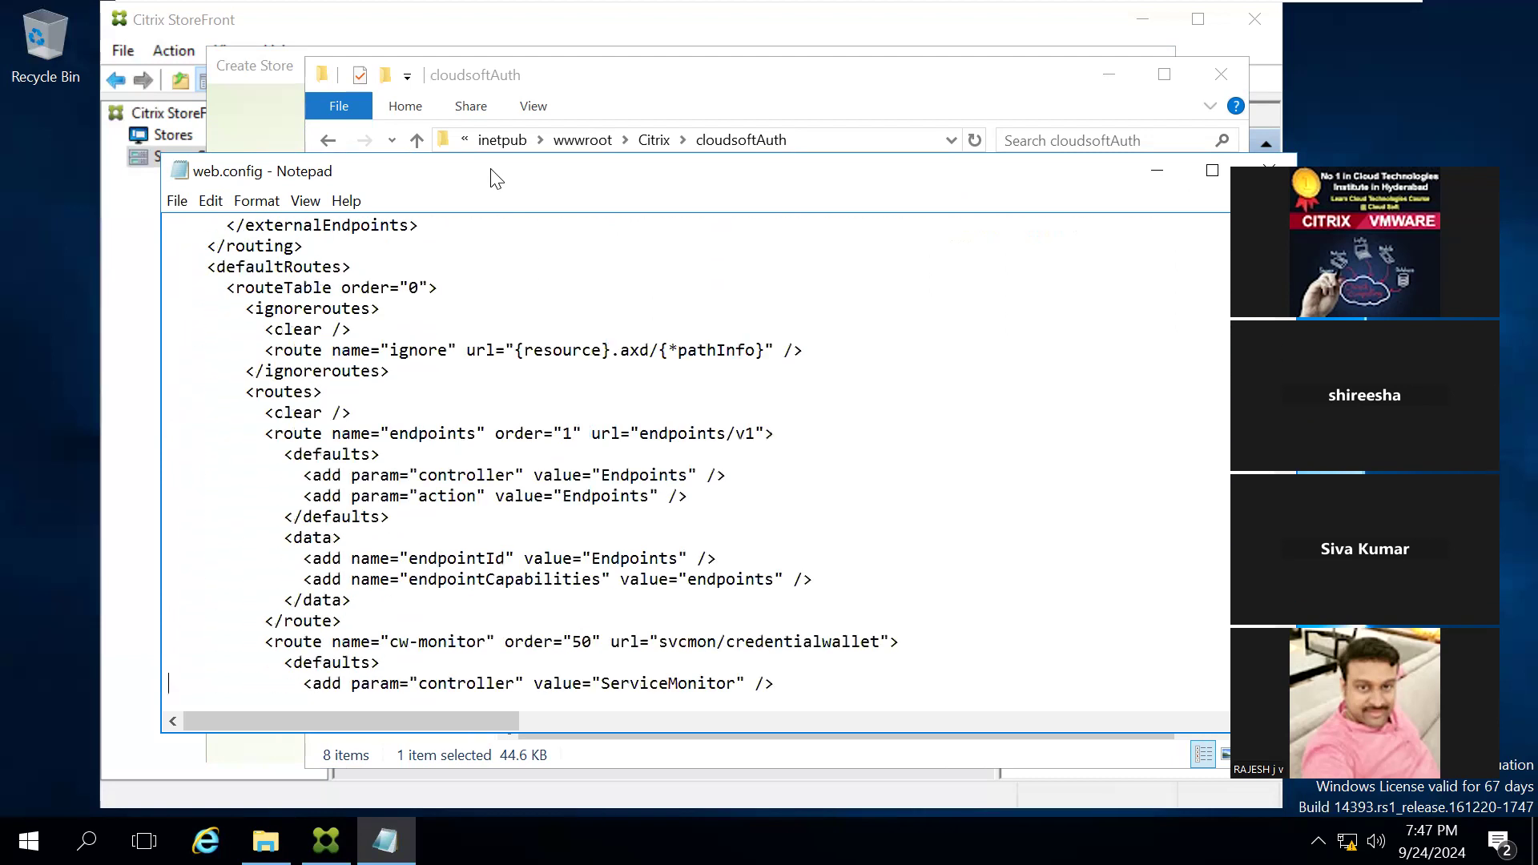
key("Down")
key("Down")
key("Down")
key("Down")
key("Down")
key("Down")
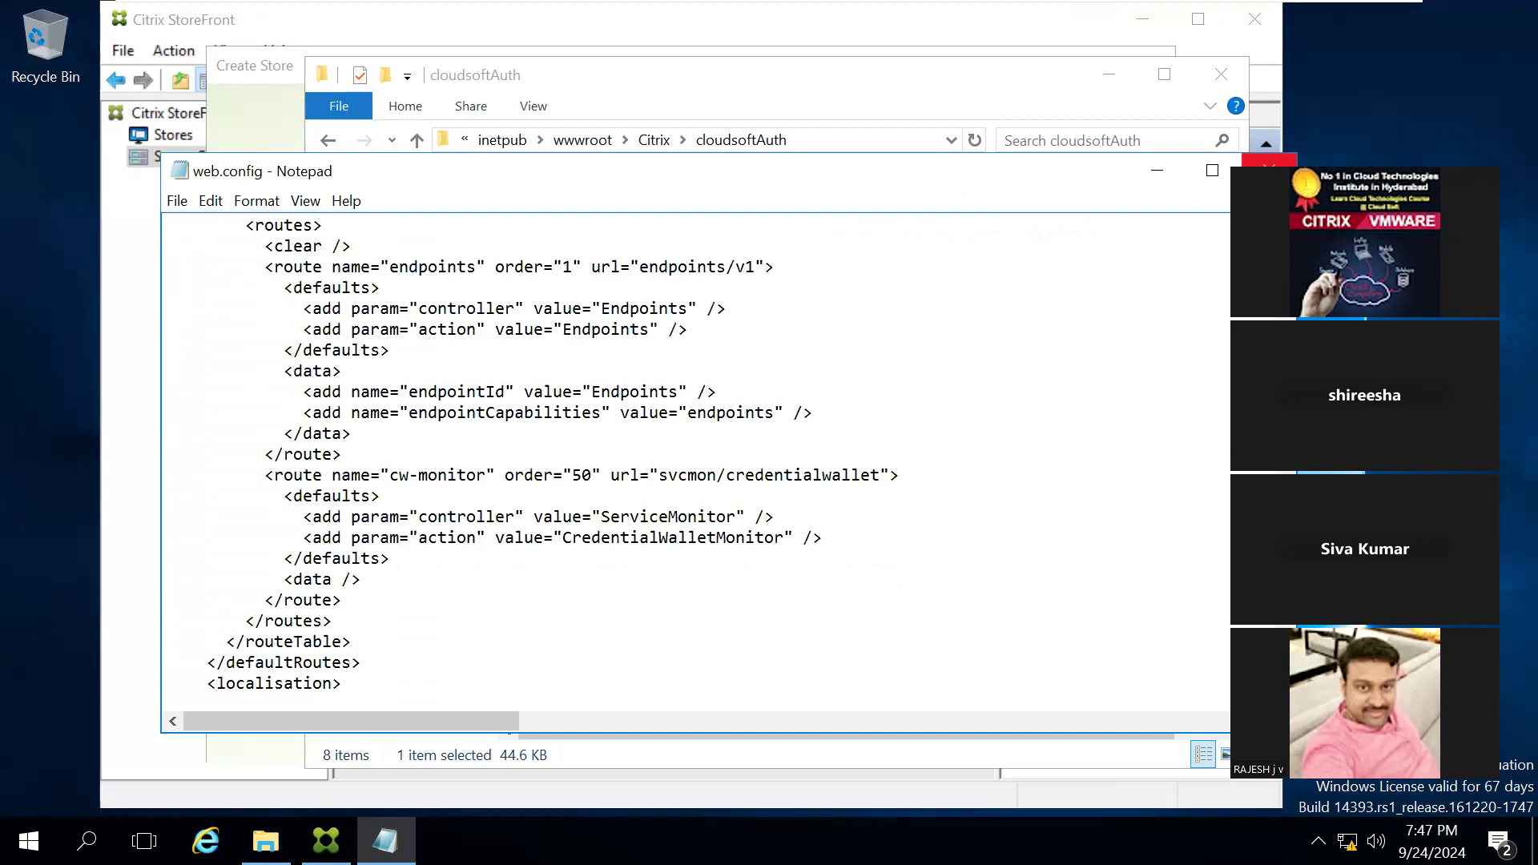
left_click(1270, 170)
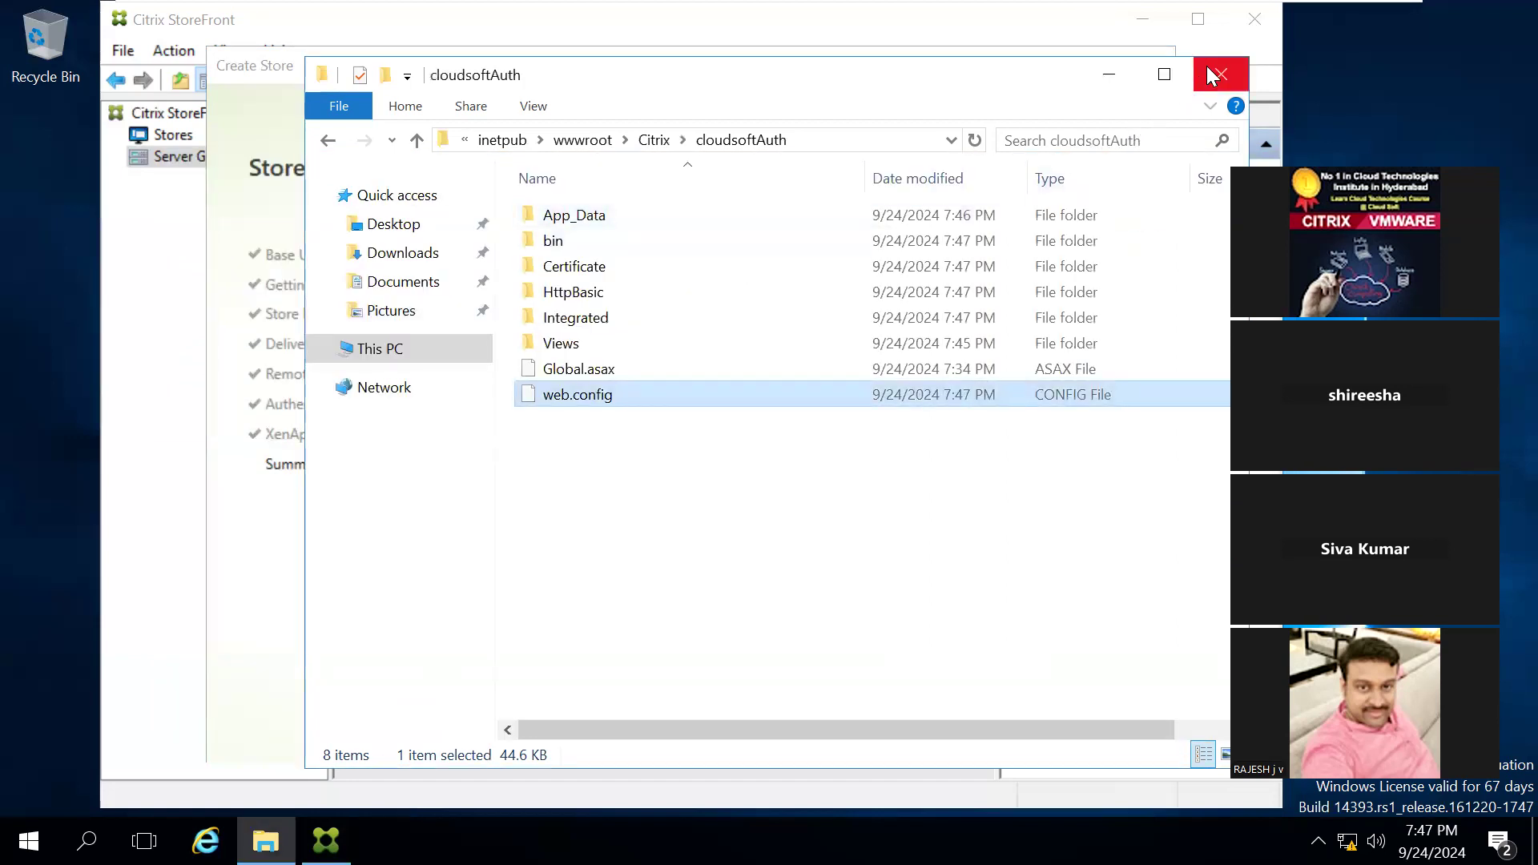
left_click(1207, 68)
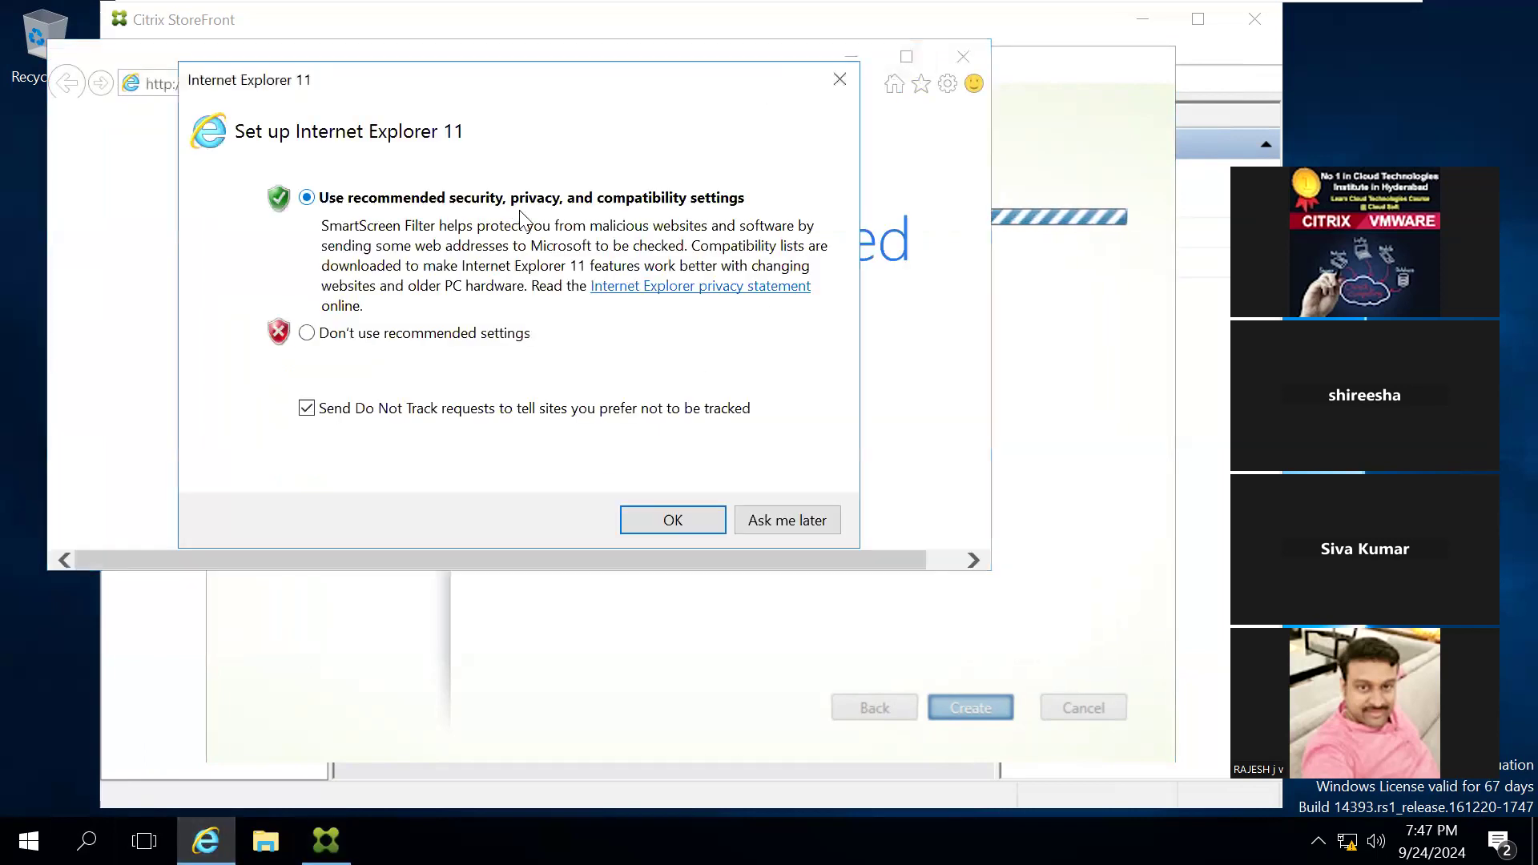
Step: Postpone the Internet Explorer setup and try to open the store's web address cloudcontroller/citrix/cloudsoftweb
left_click(762, 520)
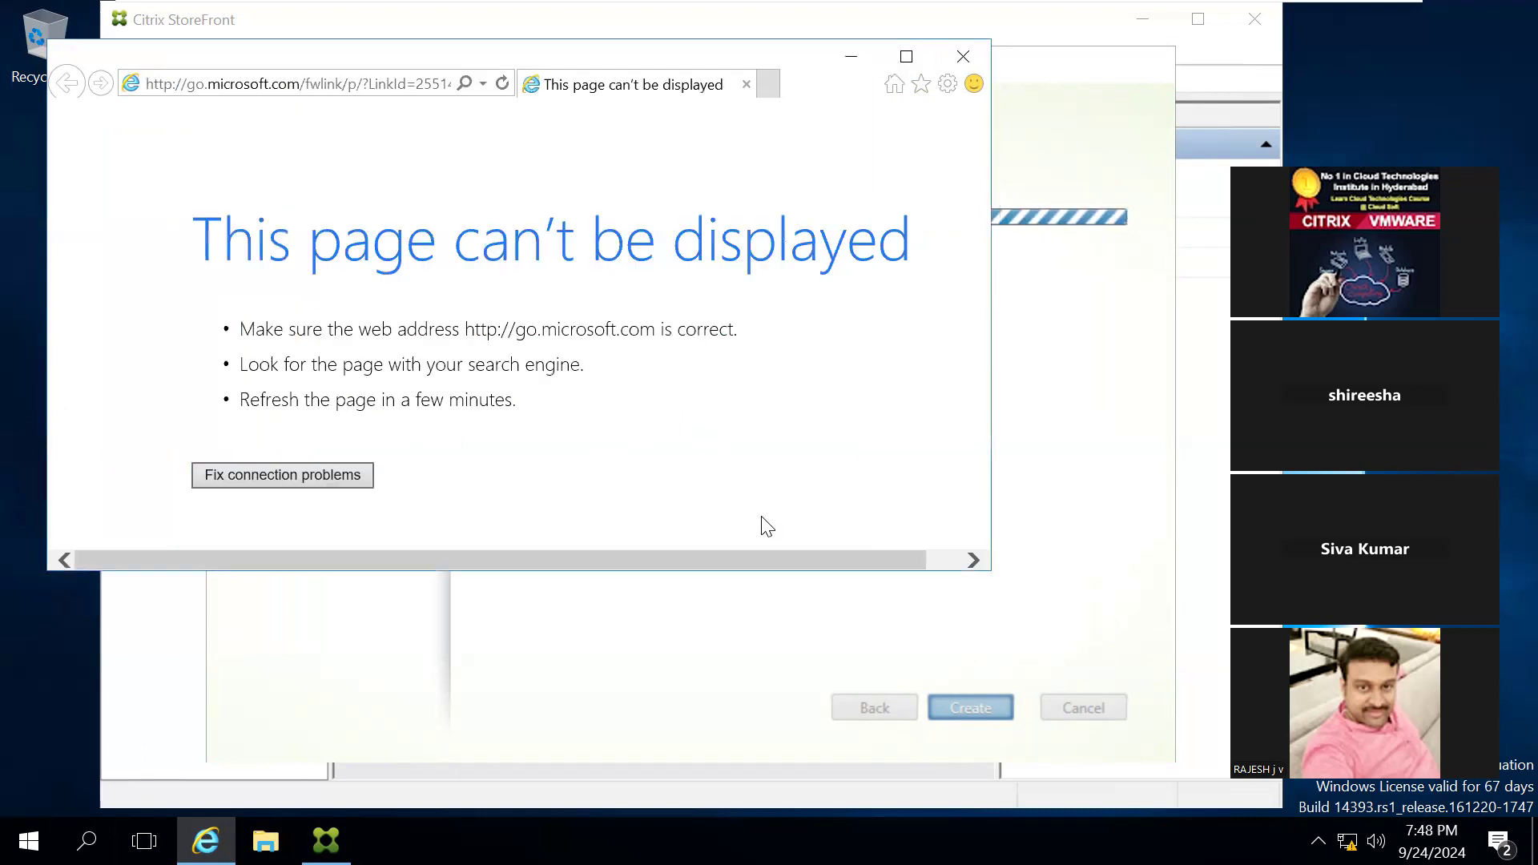
left_click(238, 84)
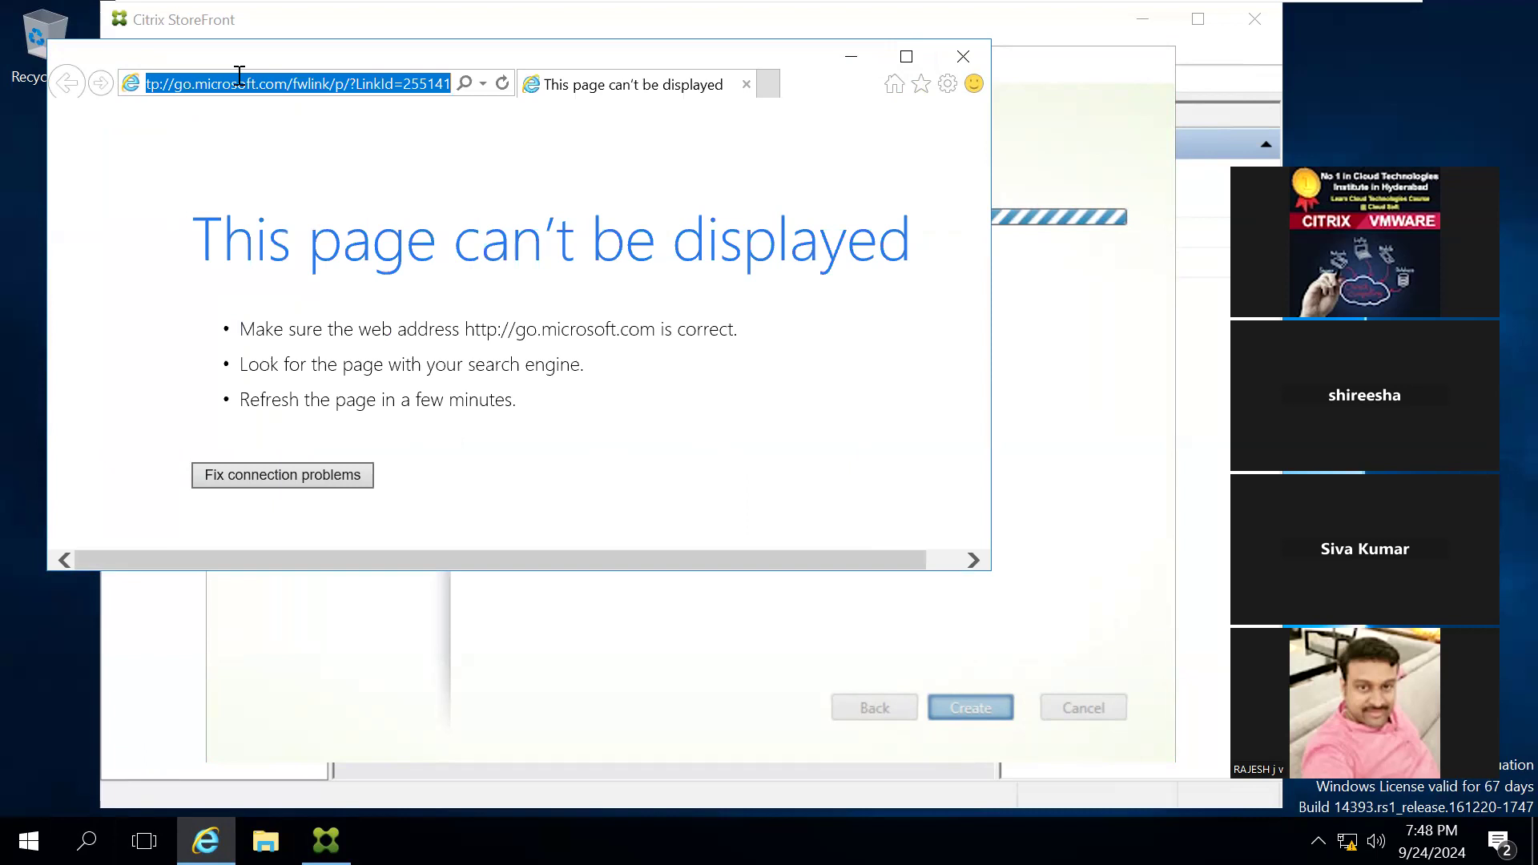
type("c")
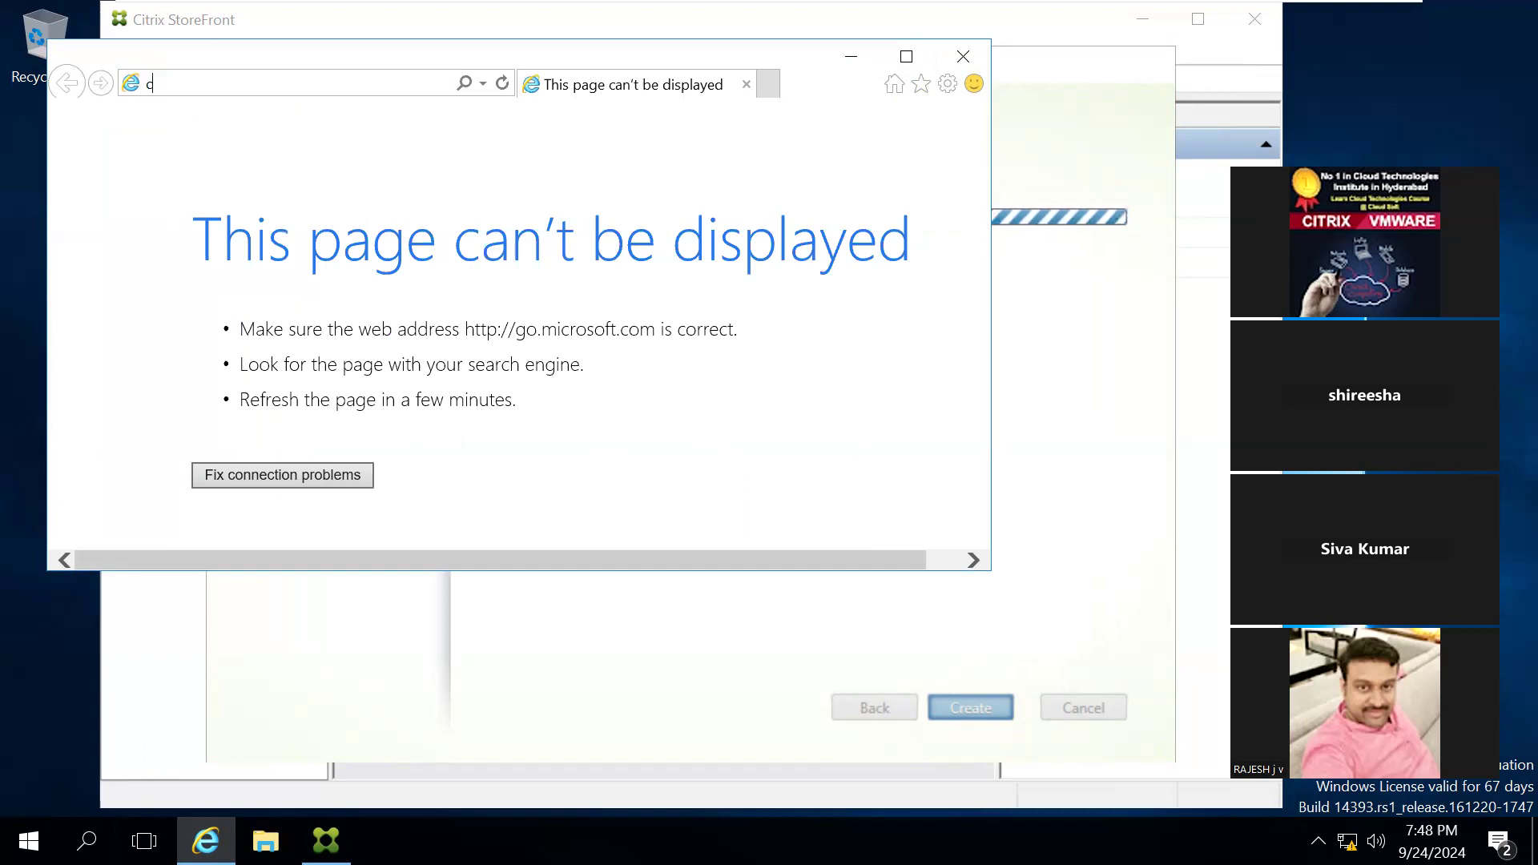
type("loudcontroo")
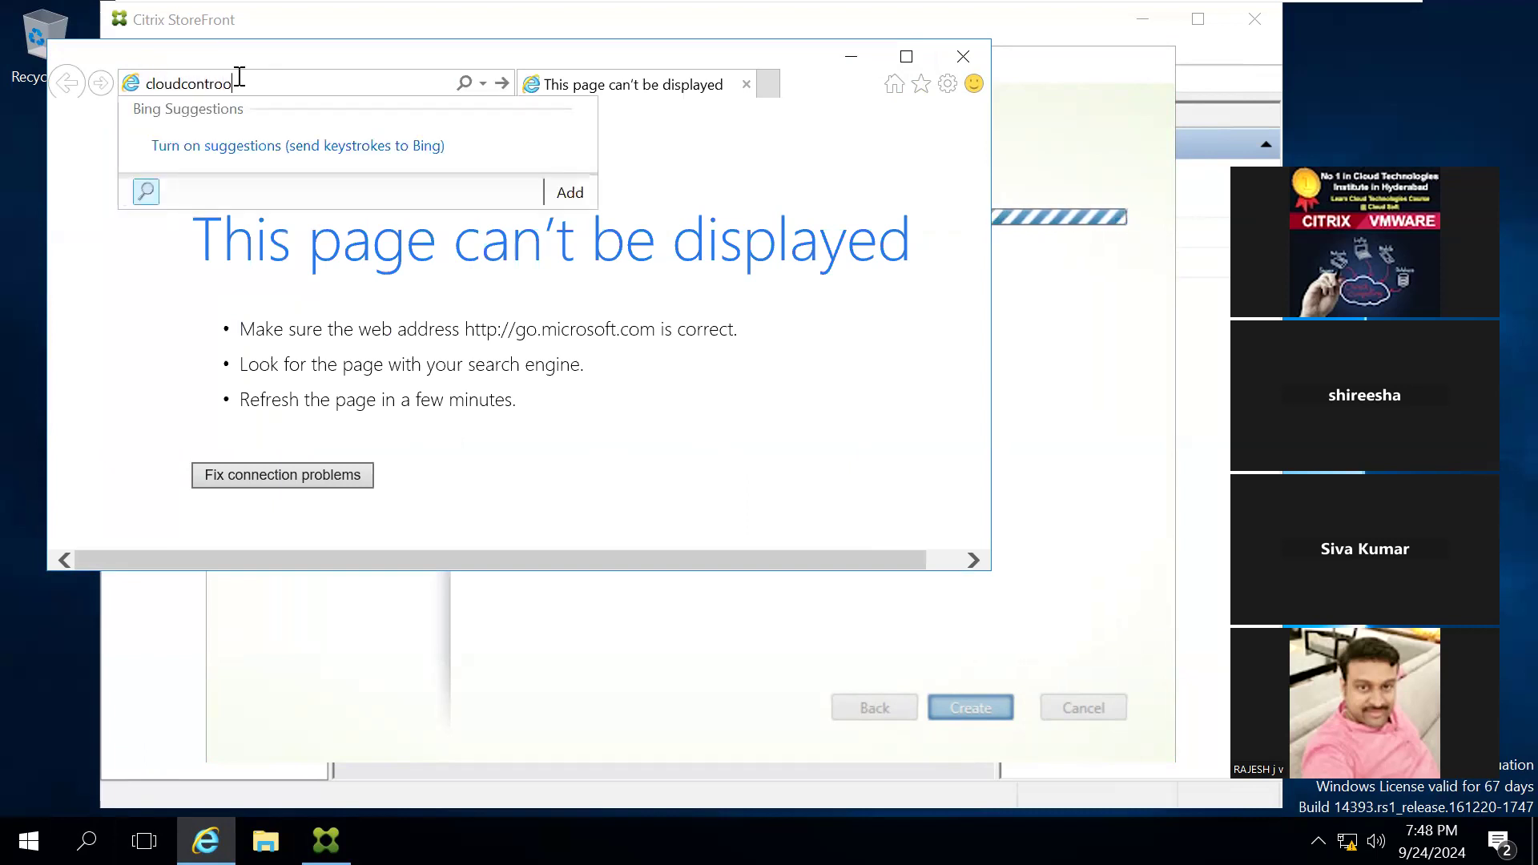
key("BackSpace")
type("ller/citrix/")
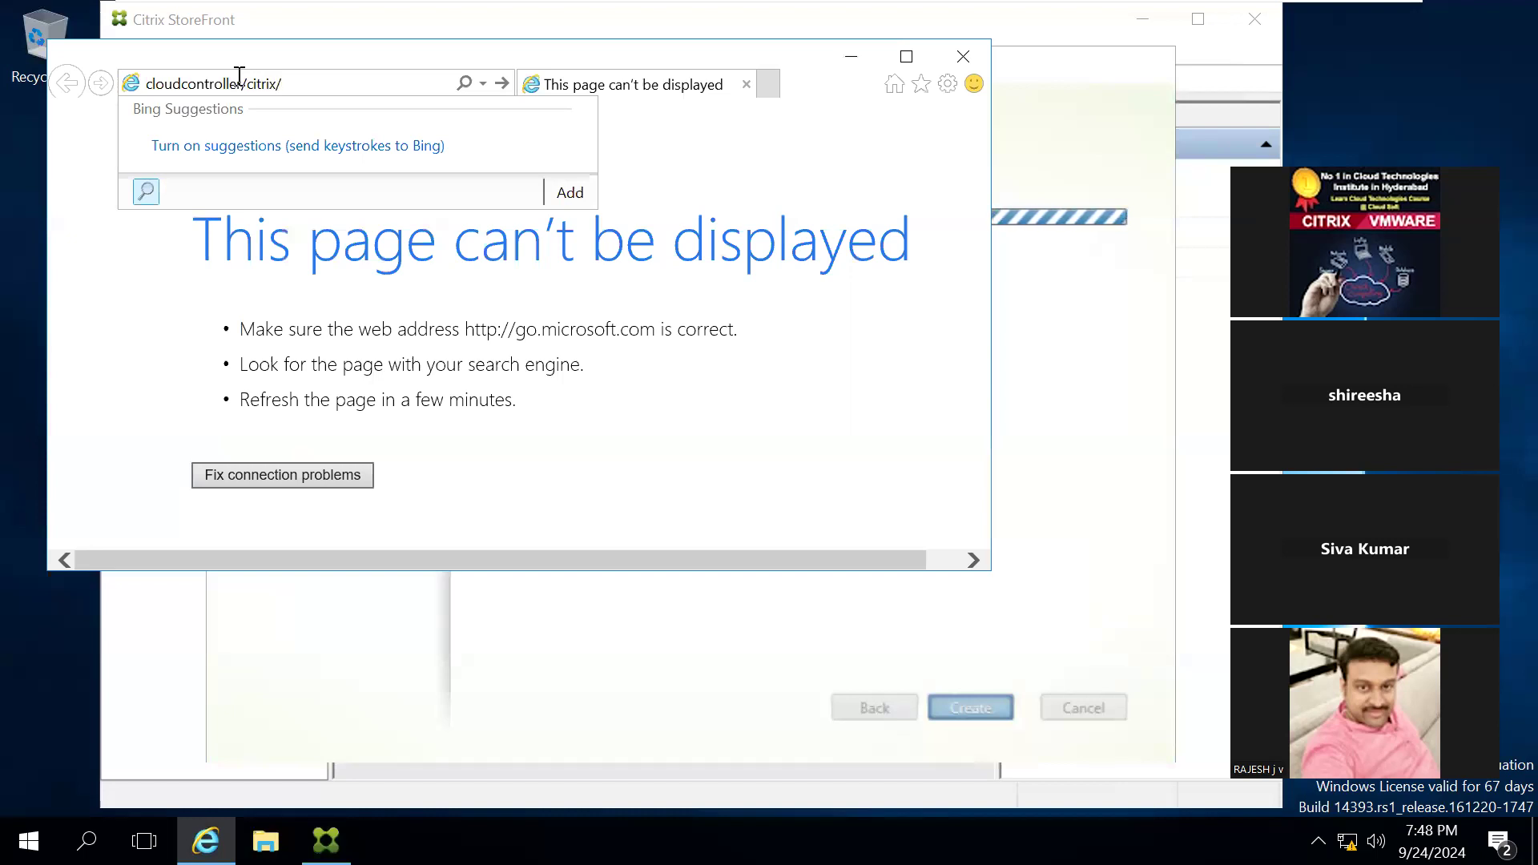
type("cloudsof")
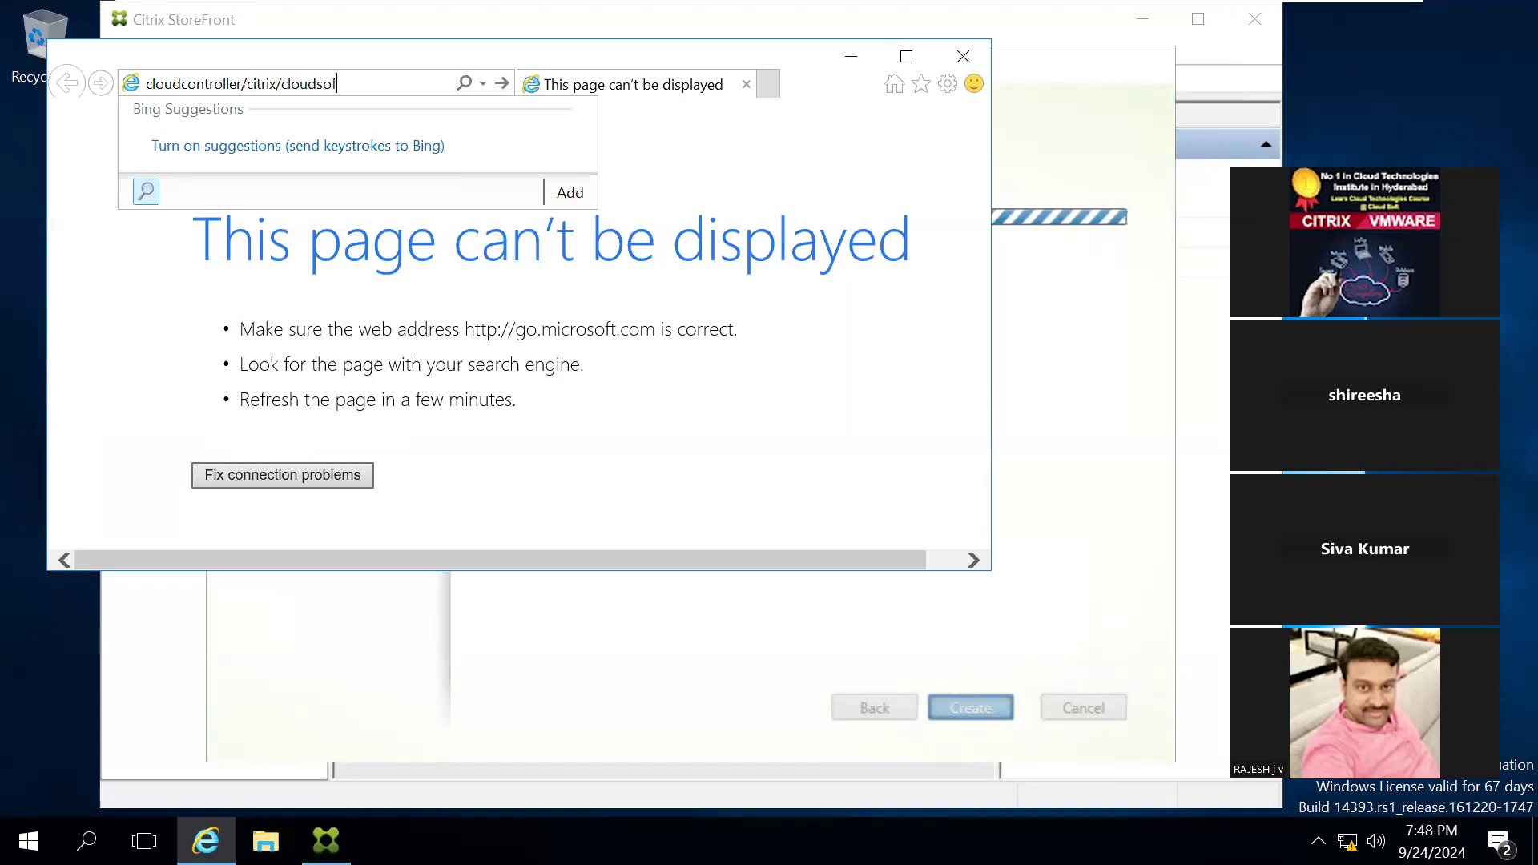
type("tweb")
key("Return")
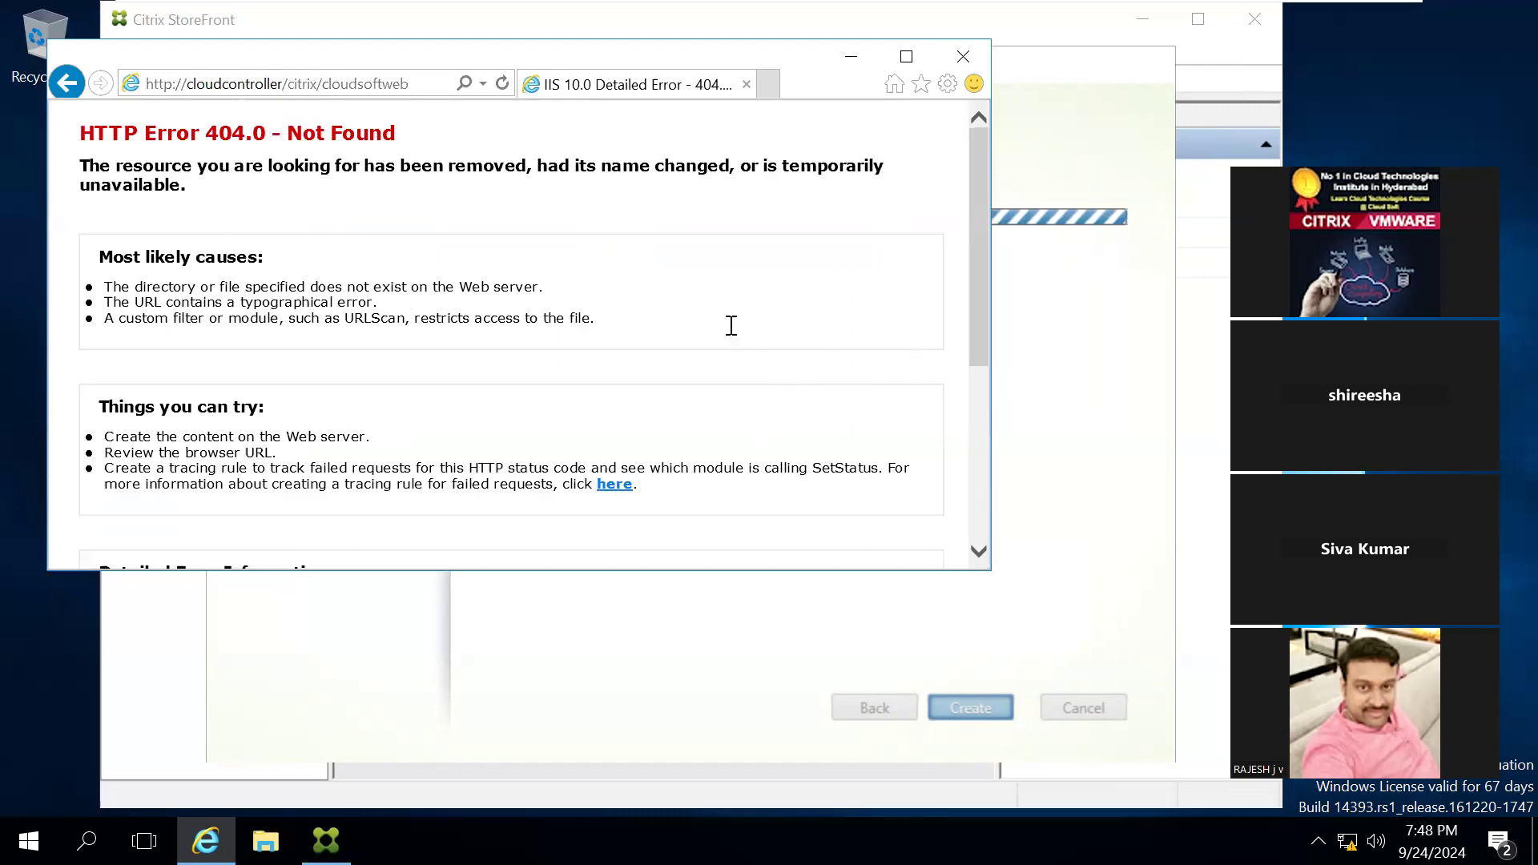
Step: Check the store creation progress in StoreFront and return to the browser page
left_click(326, 840)
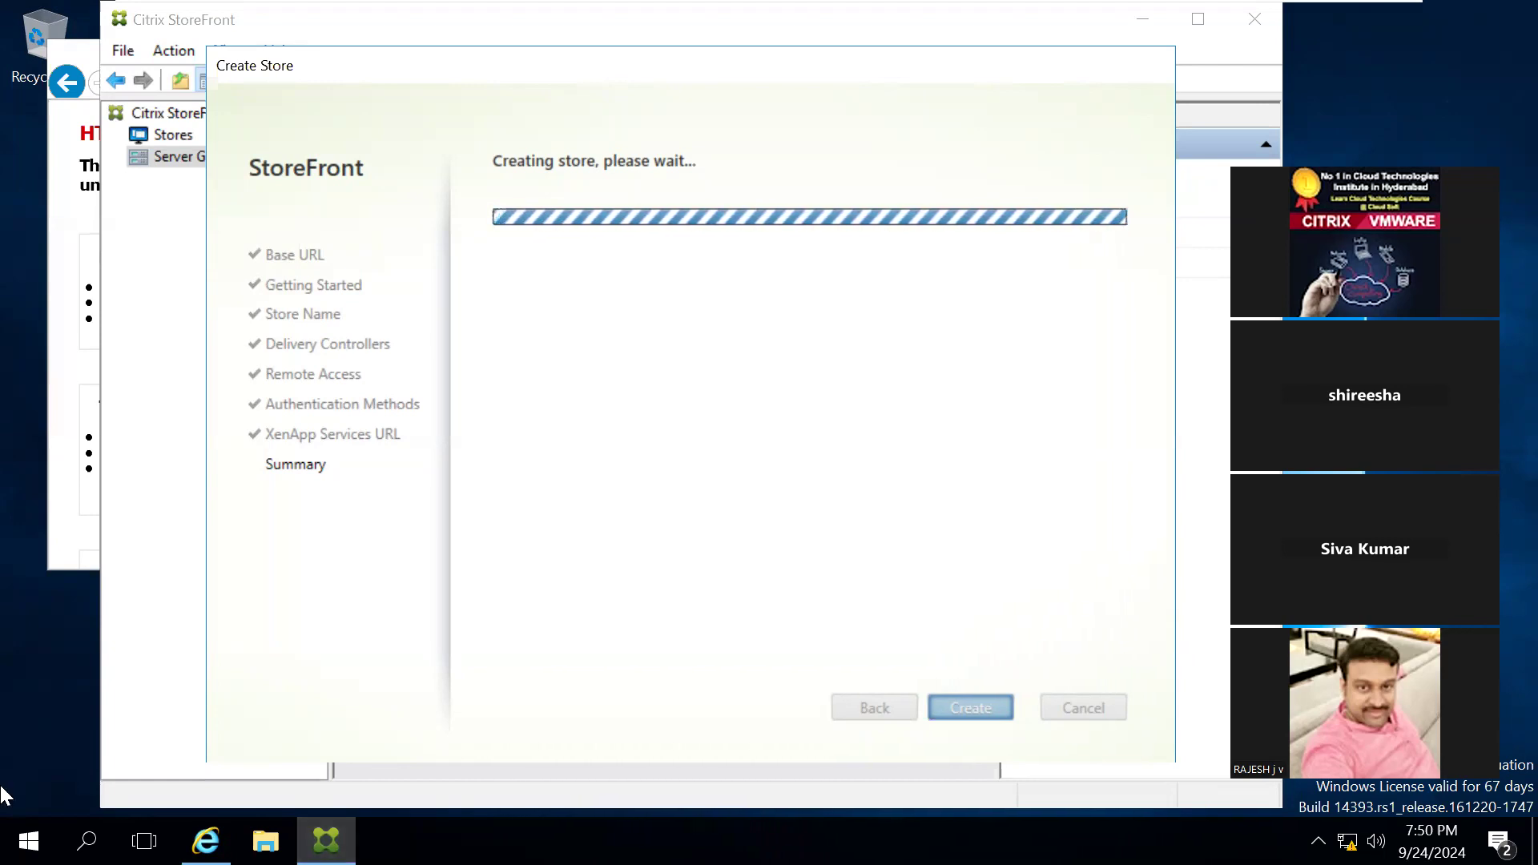
left_click(70, 548)
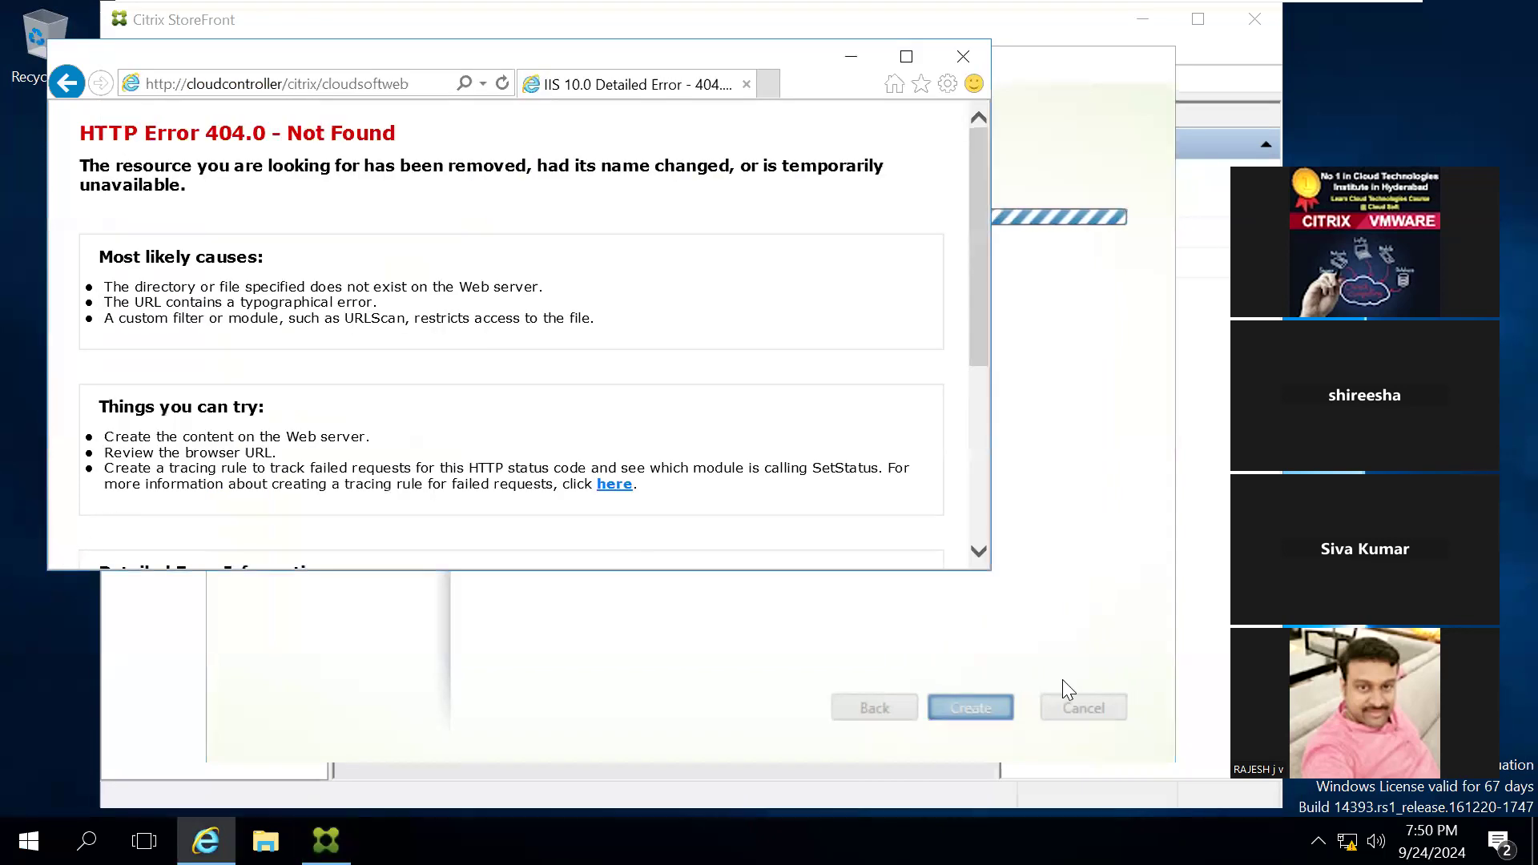
left_click(1318, 841)
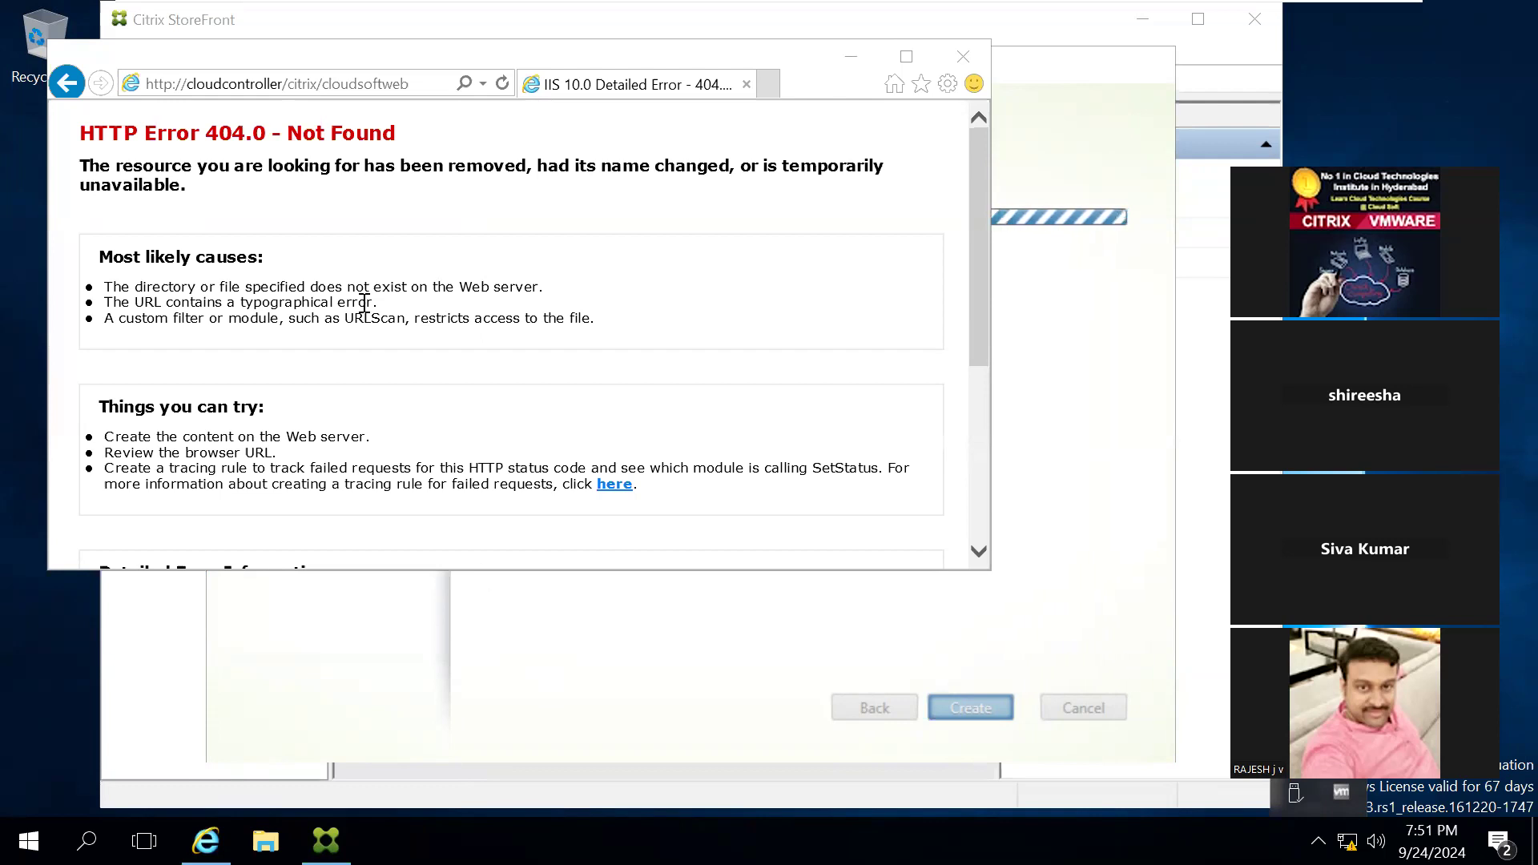
Step: Minimize the browser, and finish the Create Store wizard after moving its window aside
left_click(846, 72)
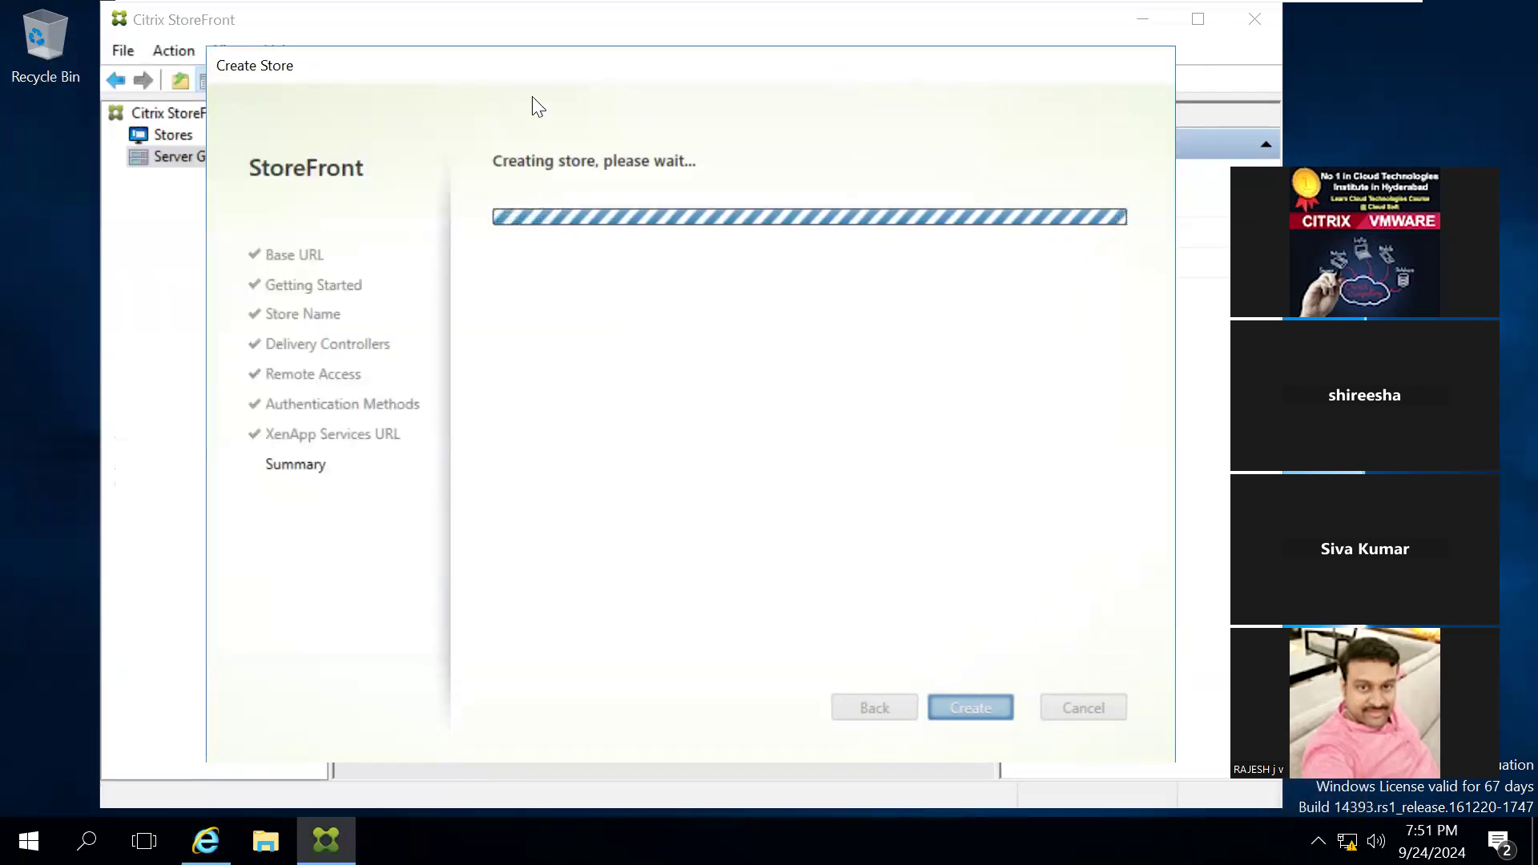
left_click_drag(515, 68, 899, 138)
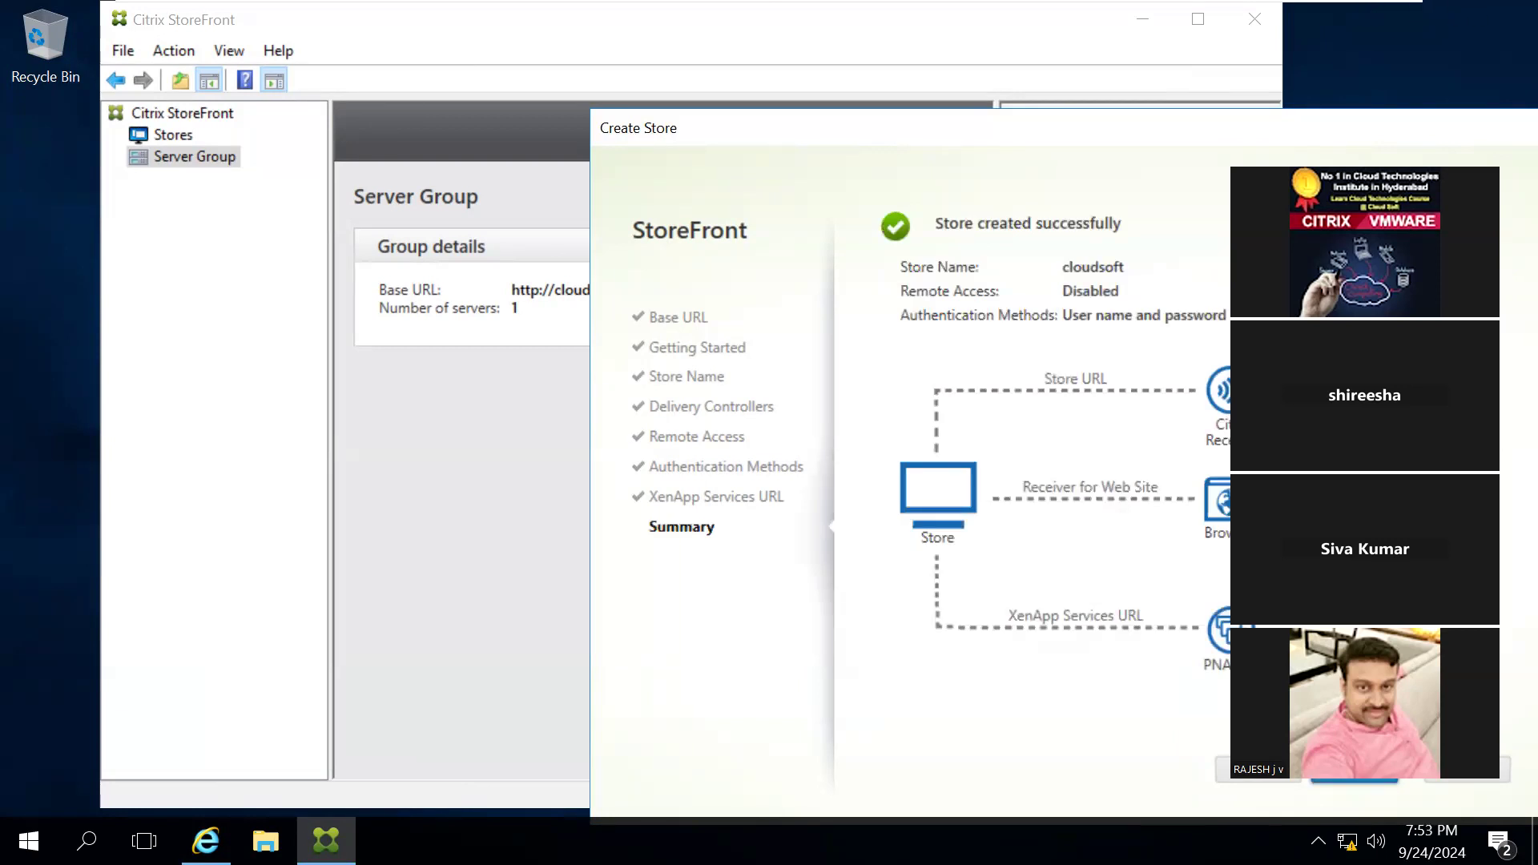
left_click(1354, 770)
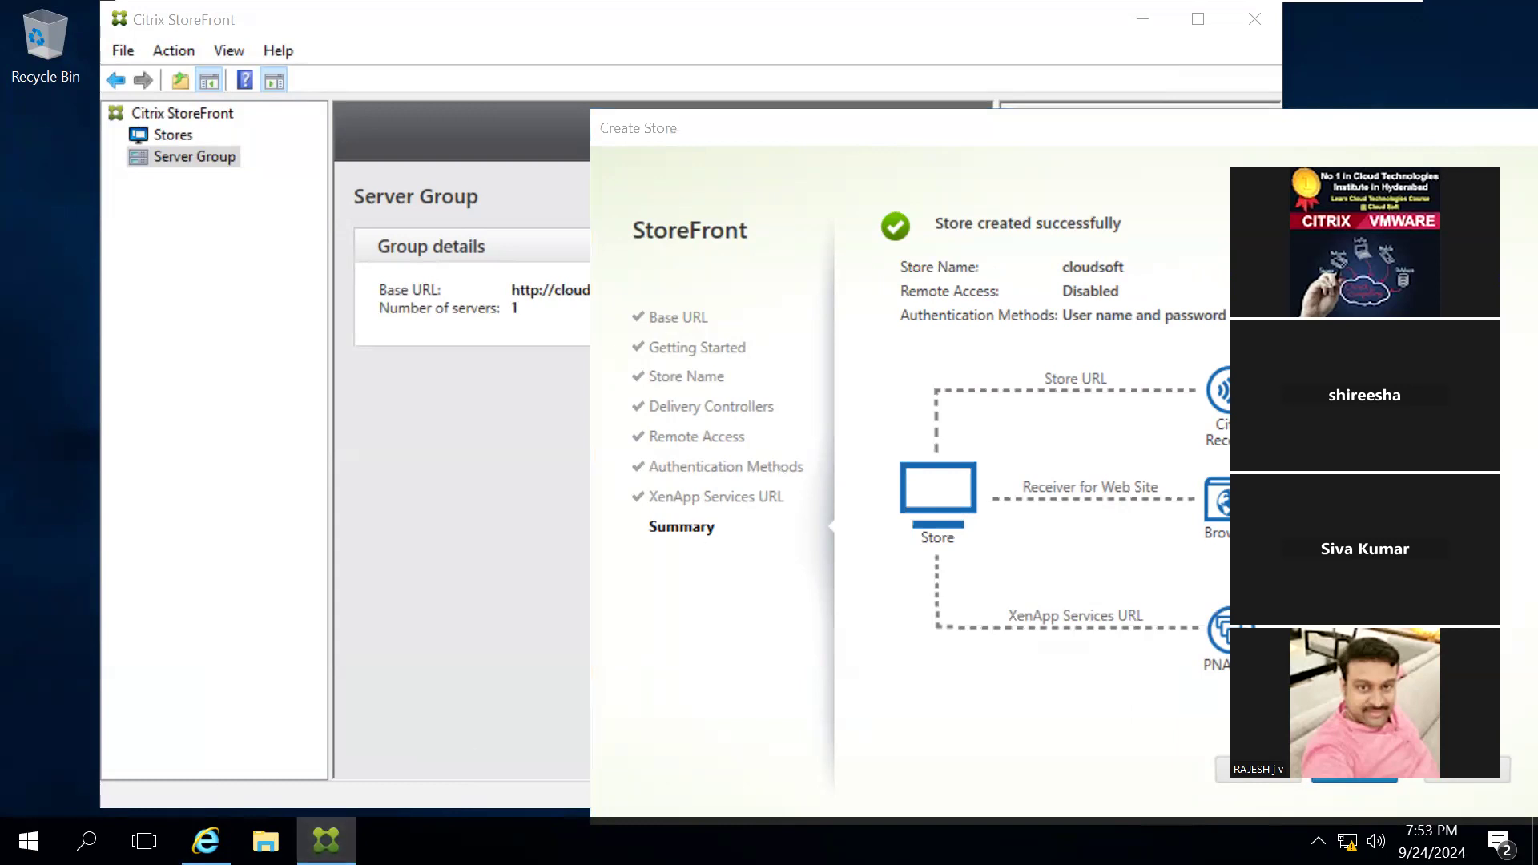
Step: Close the completed Create Store wizard and display the cloudsoft store's details in the StoreFront console
left_click(1365, 787)
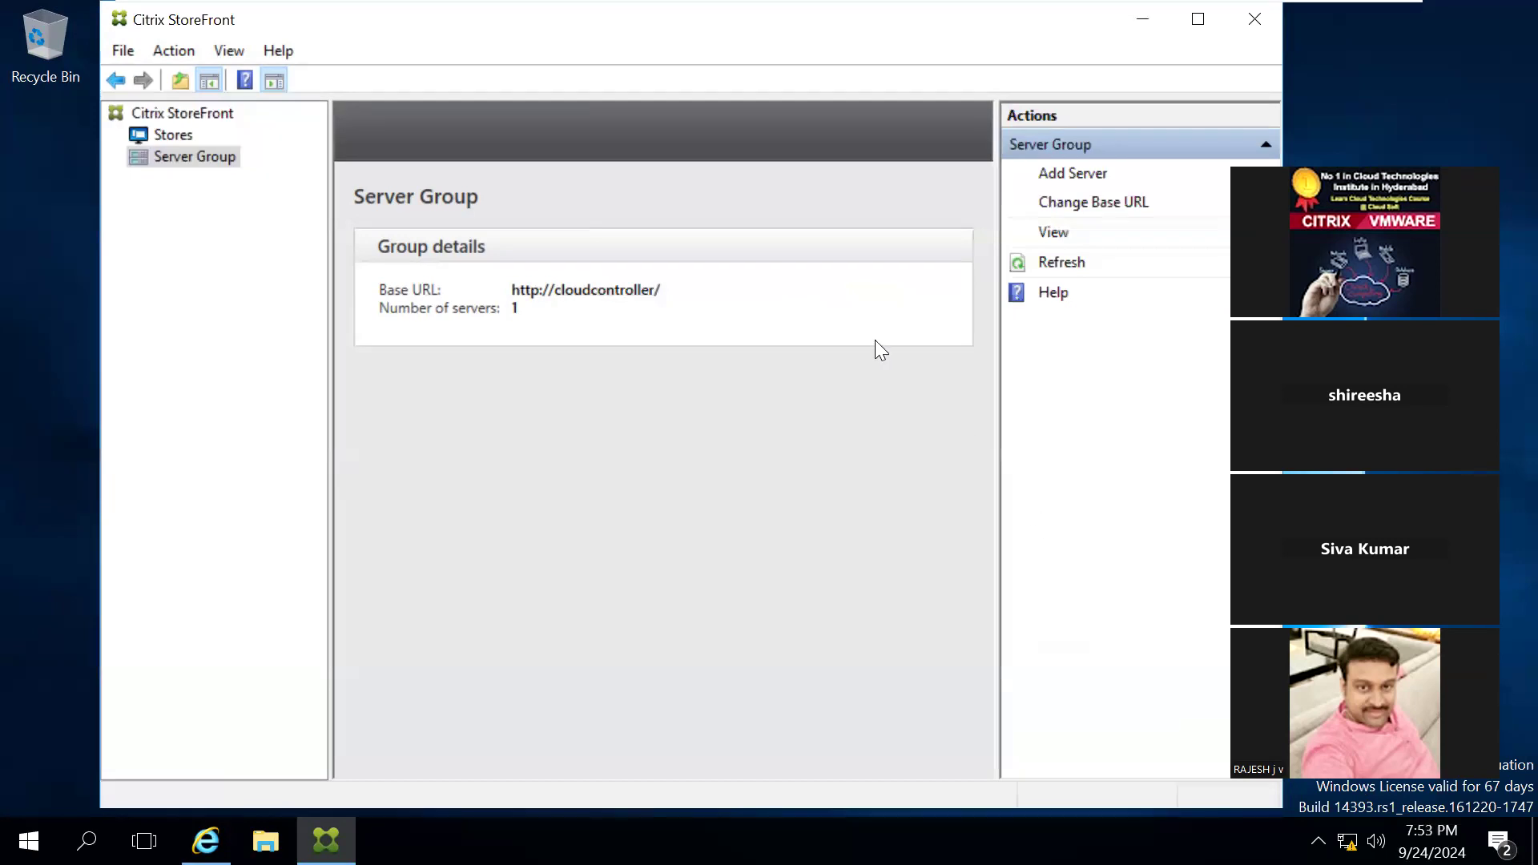
left_click(178, 137)
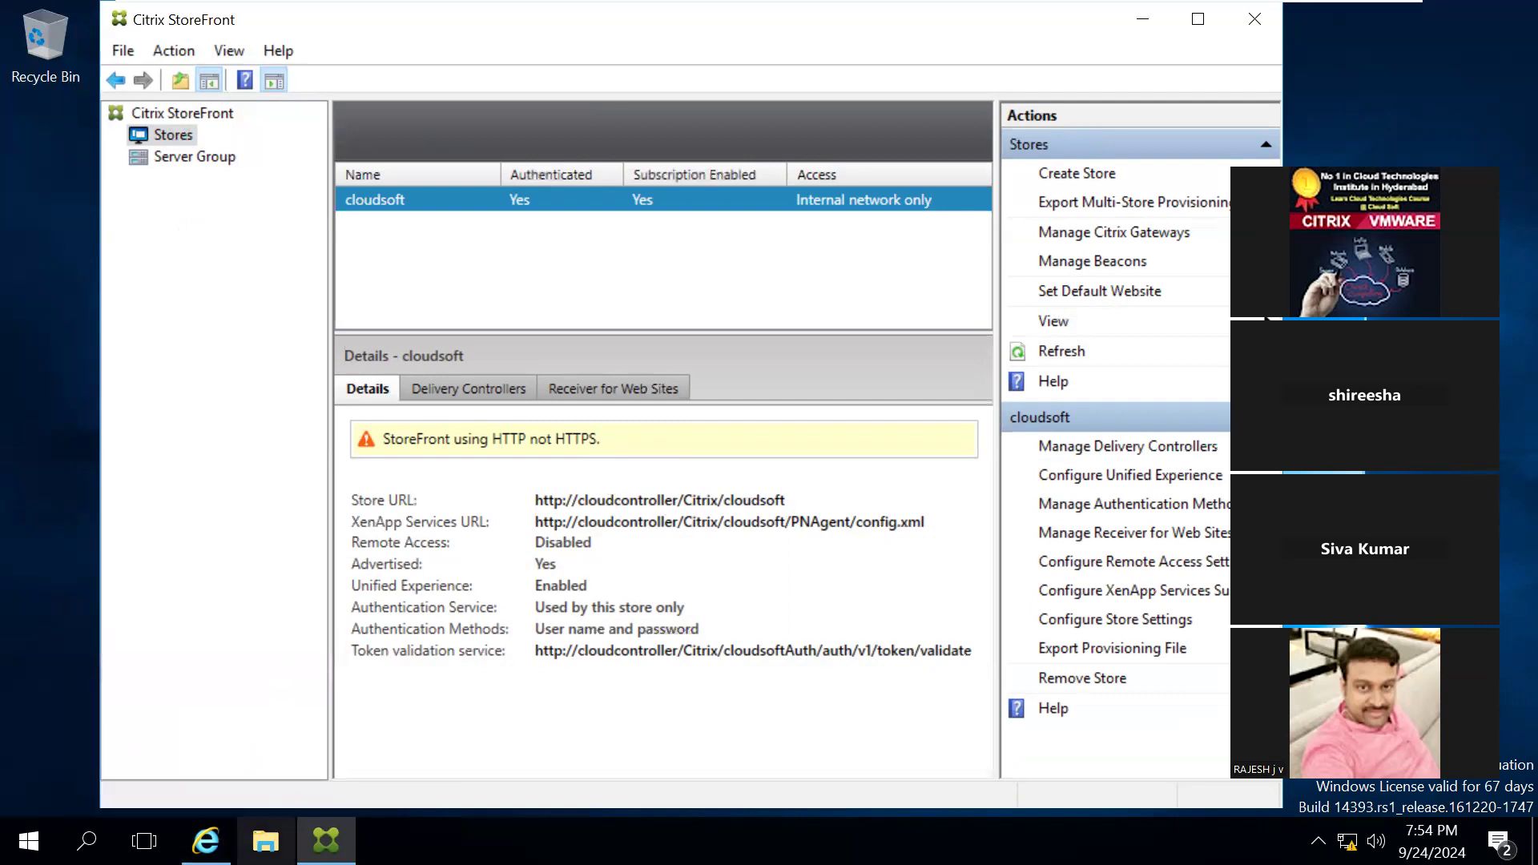
Step: Switch to Internet Explorer, maximize it and load the store address cloudcontroller/citrix/cloudsoftweb again
left_click(206, 842)
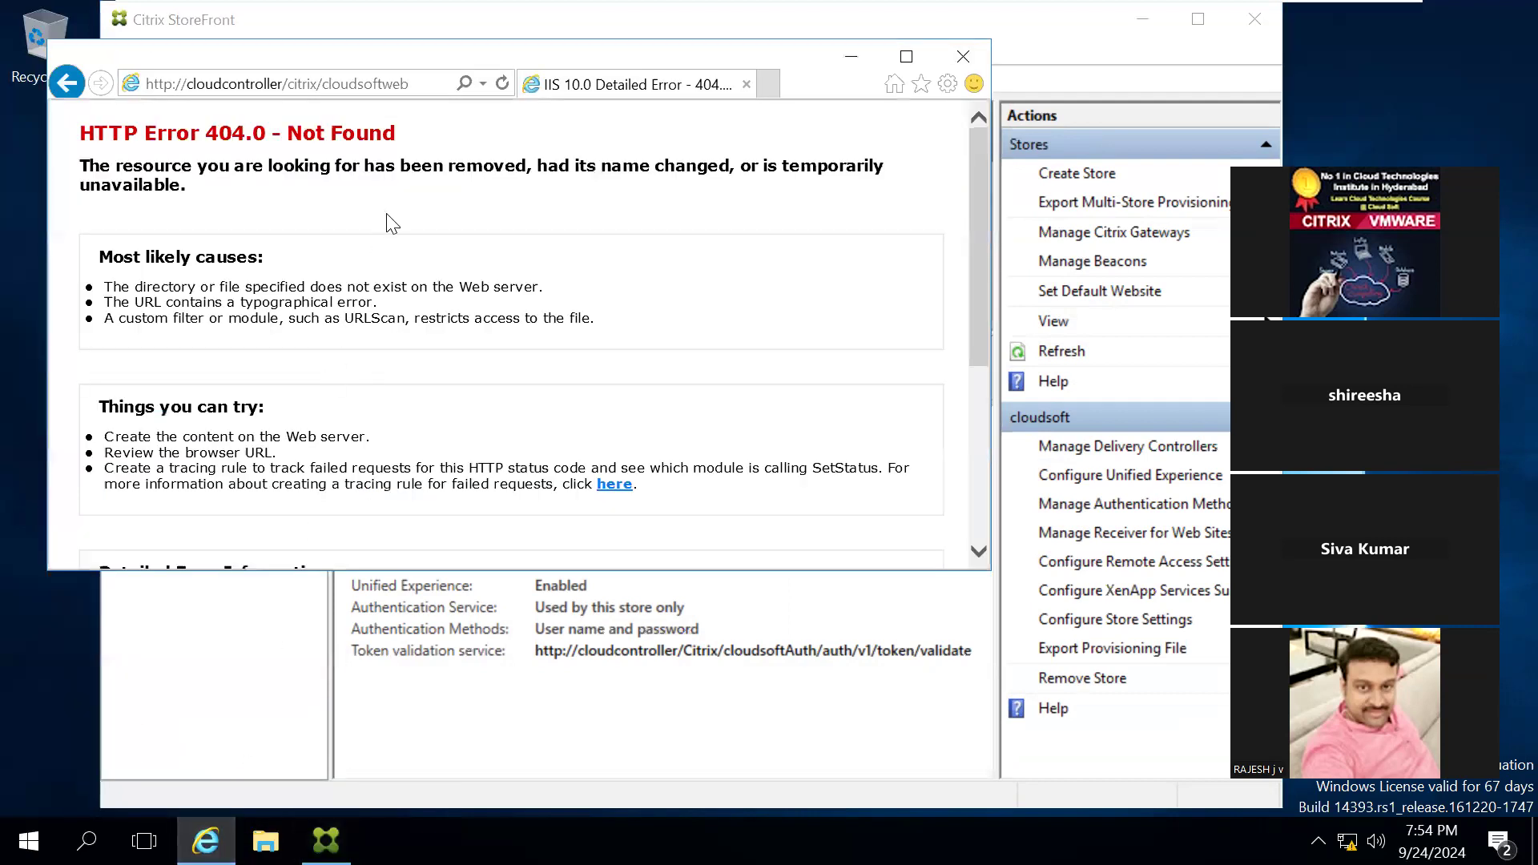
double_click(498, 60)
left_click(498, 52)
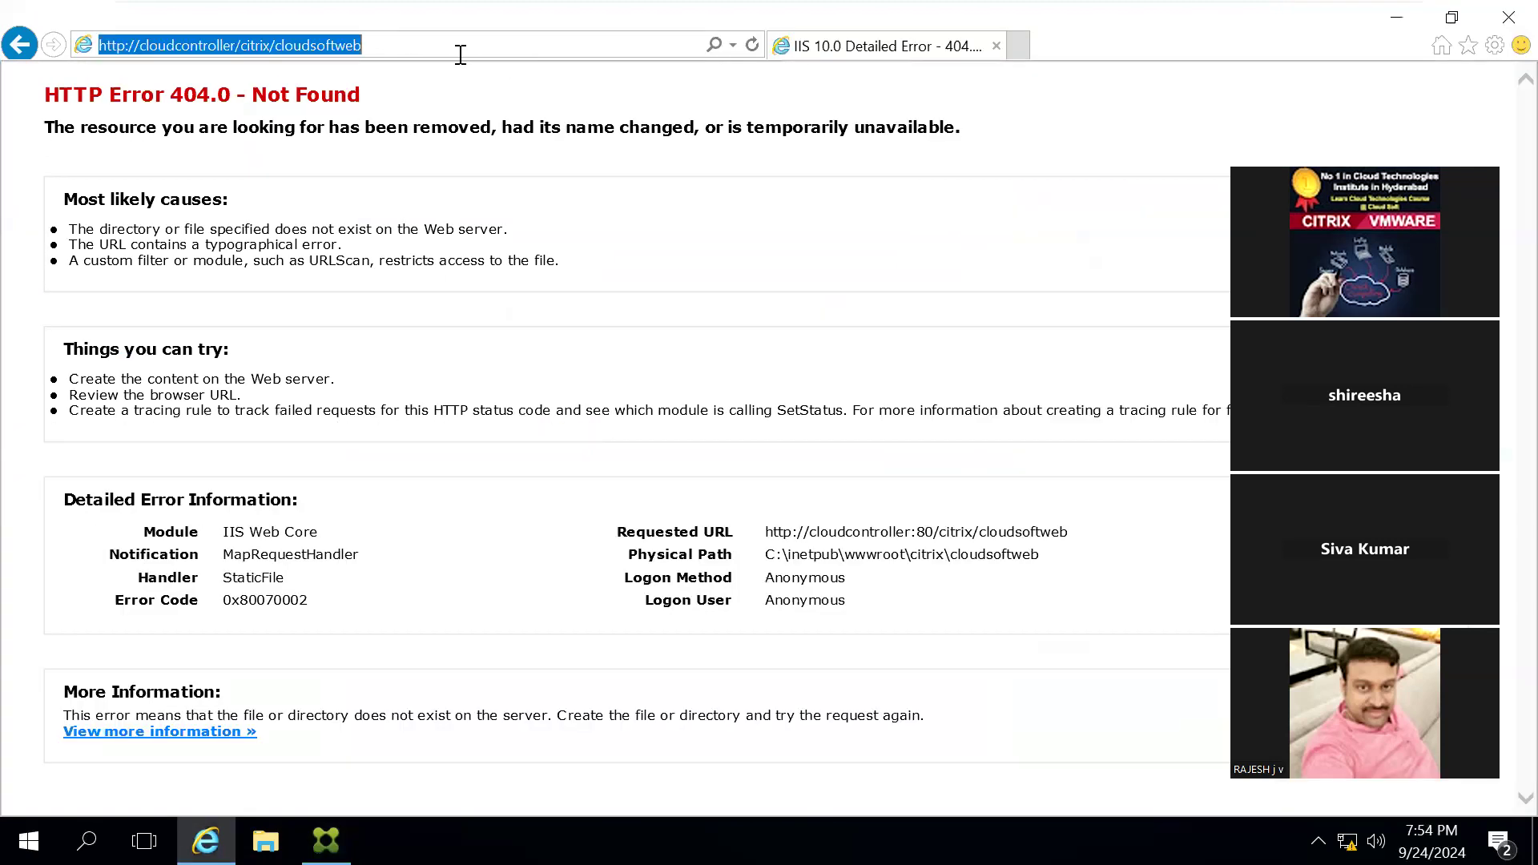
left_click(457, 52)
key("Return")
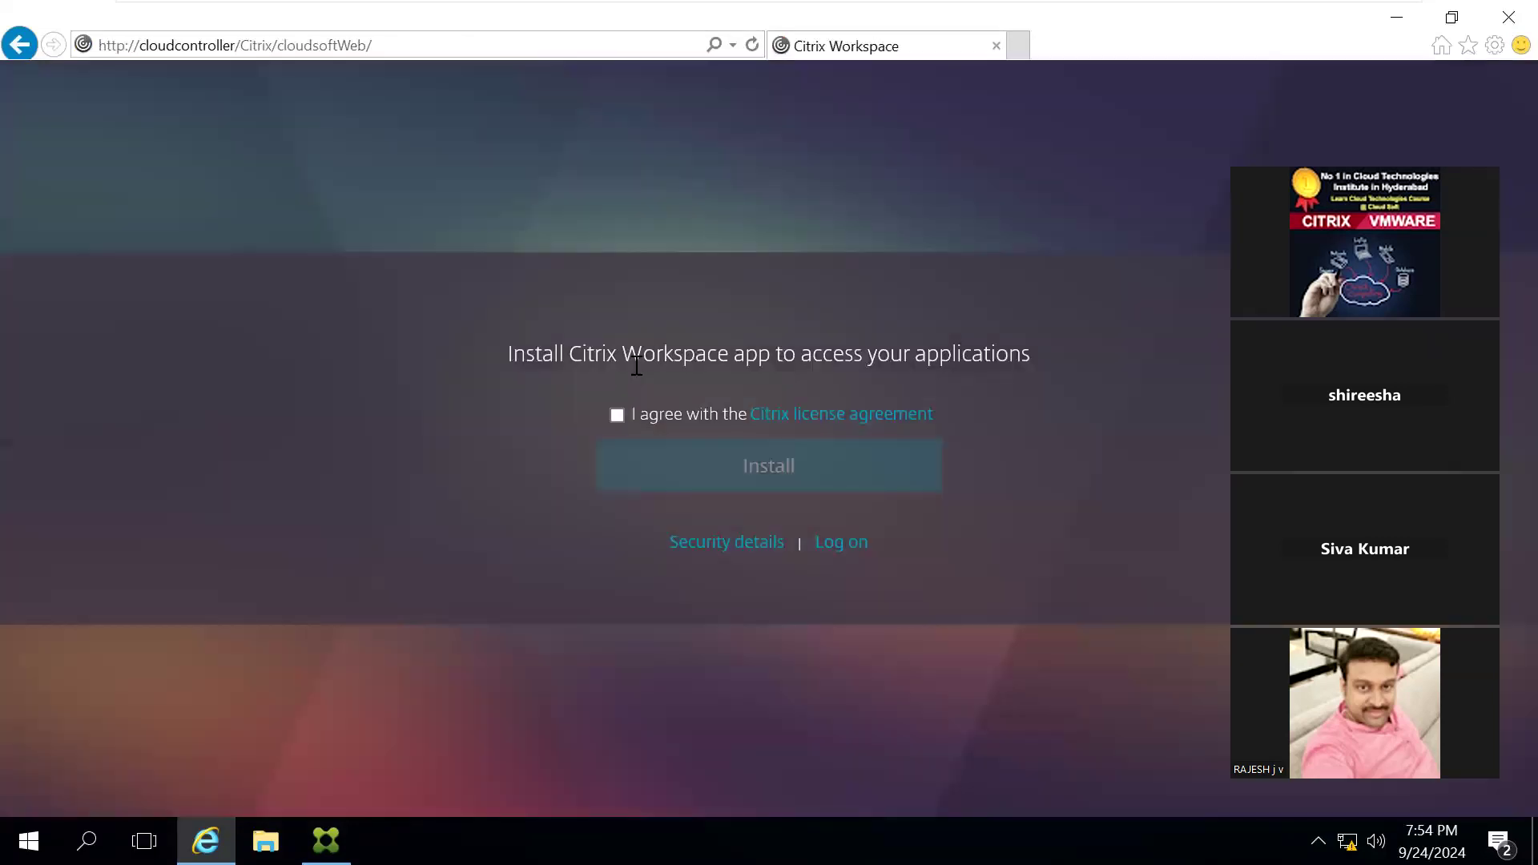
Step: Accept the Citrix license agreement and try to install the Workspace app, and go back and continue to the StoreFront logon page
left_click(616, 415)
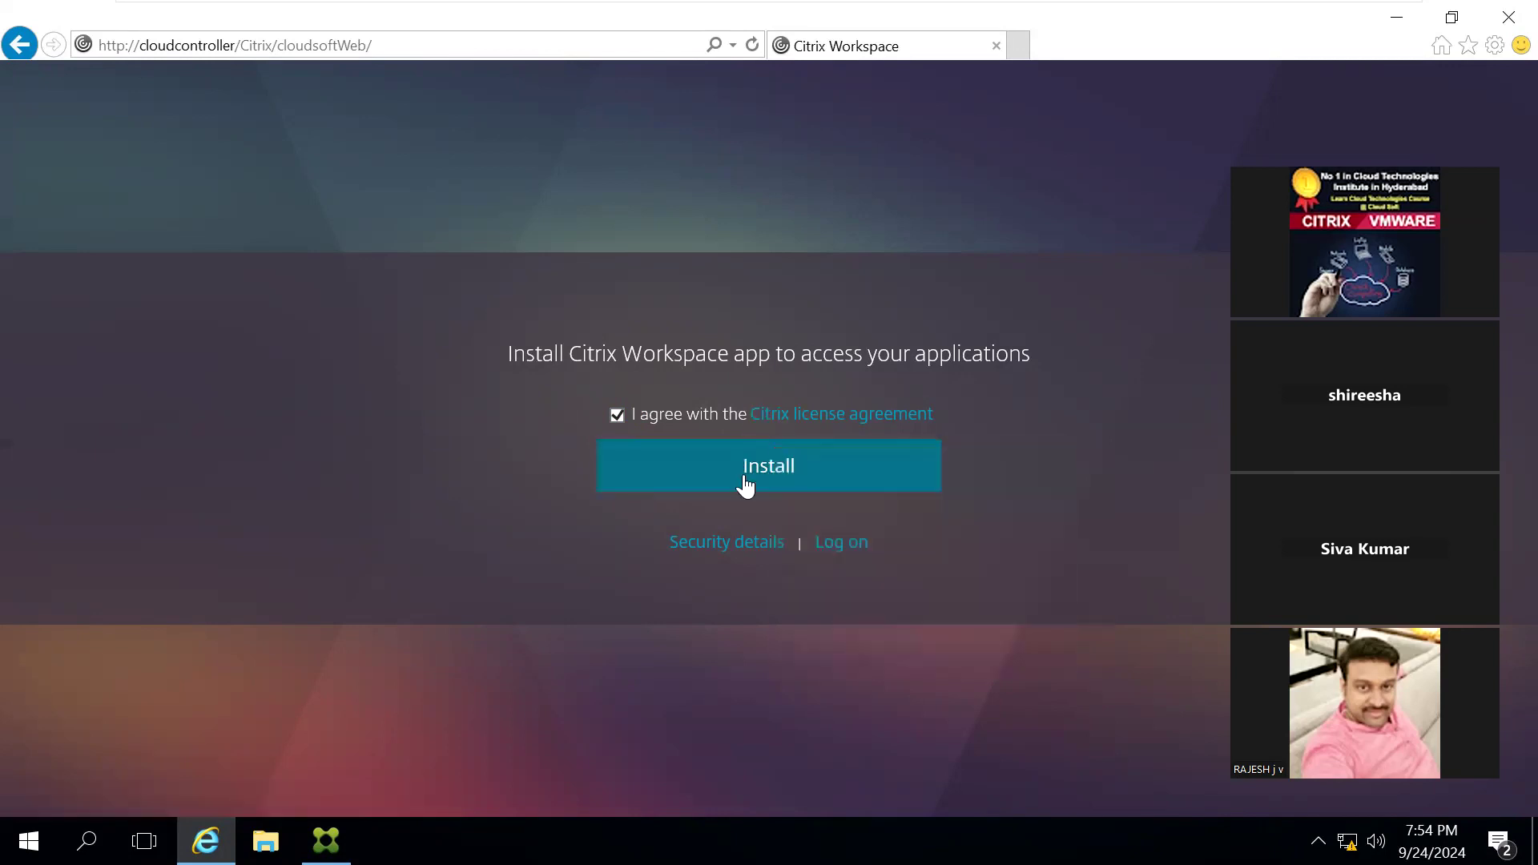
left_click(711, 477)
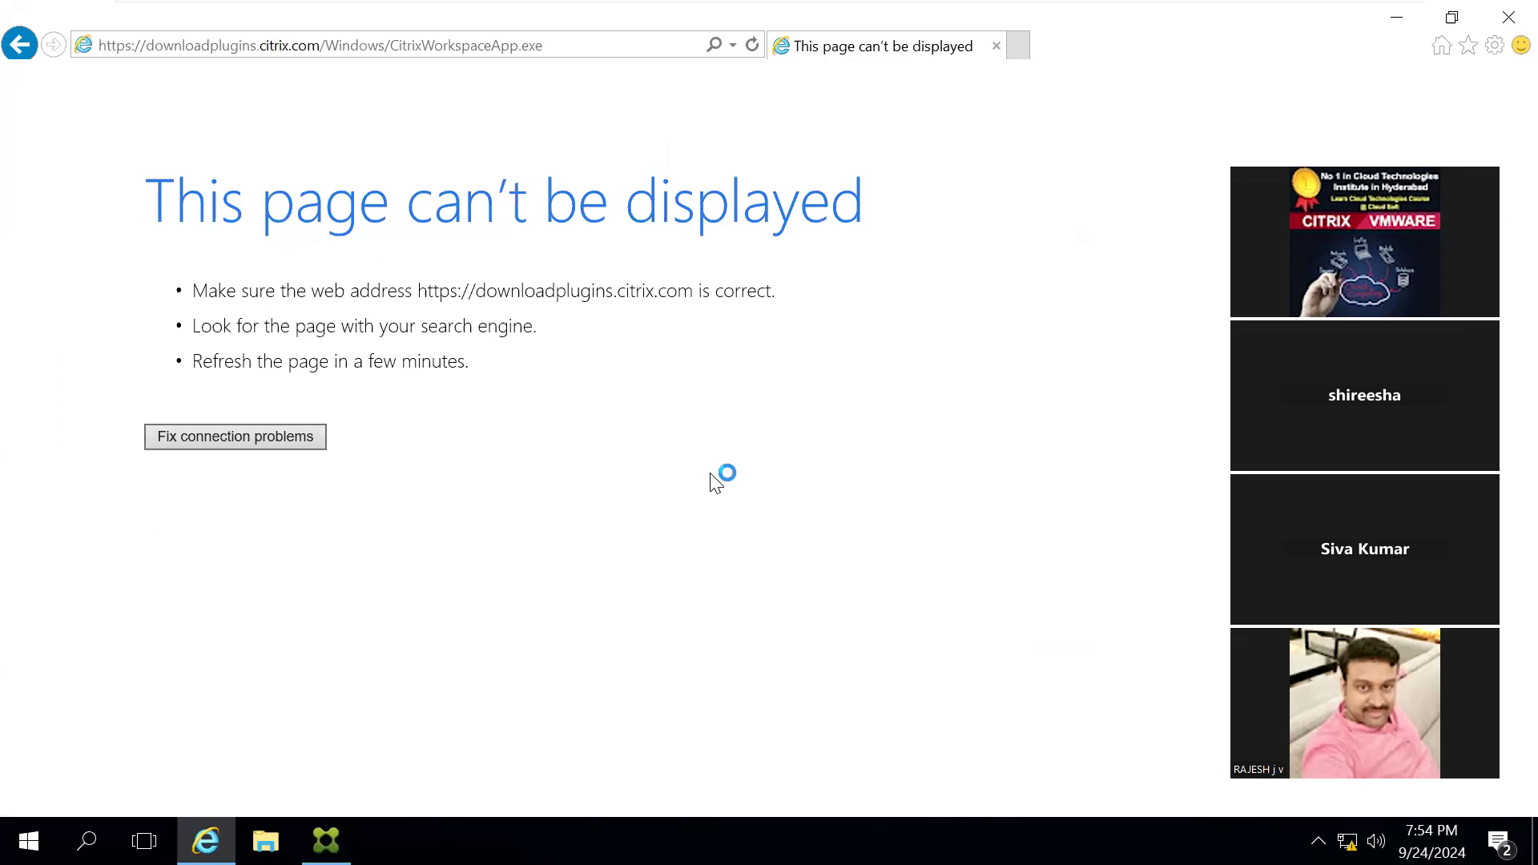
key("BackSpace")
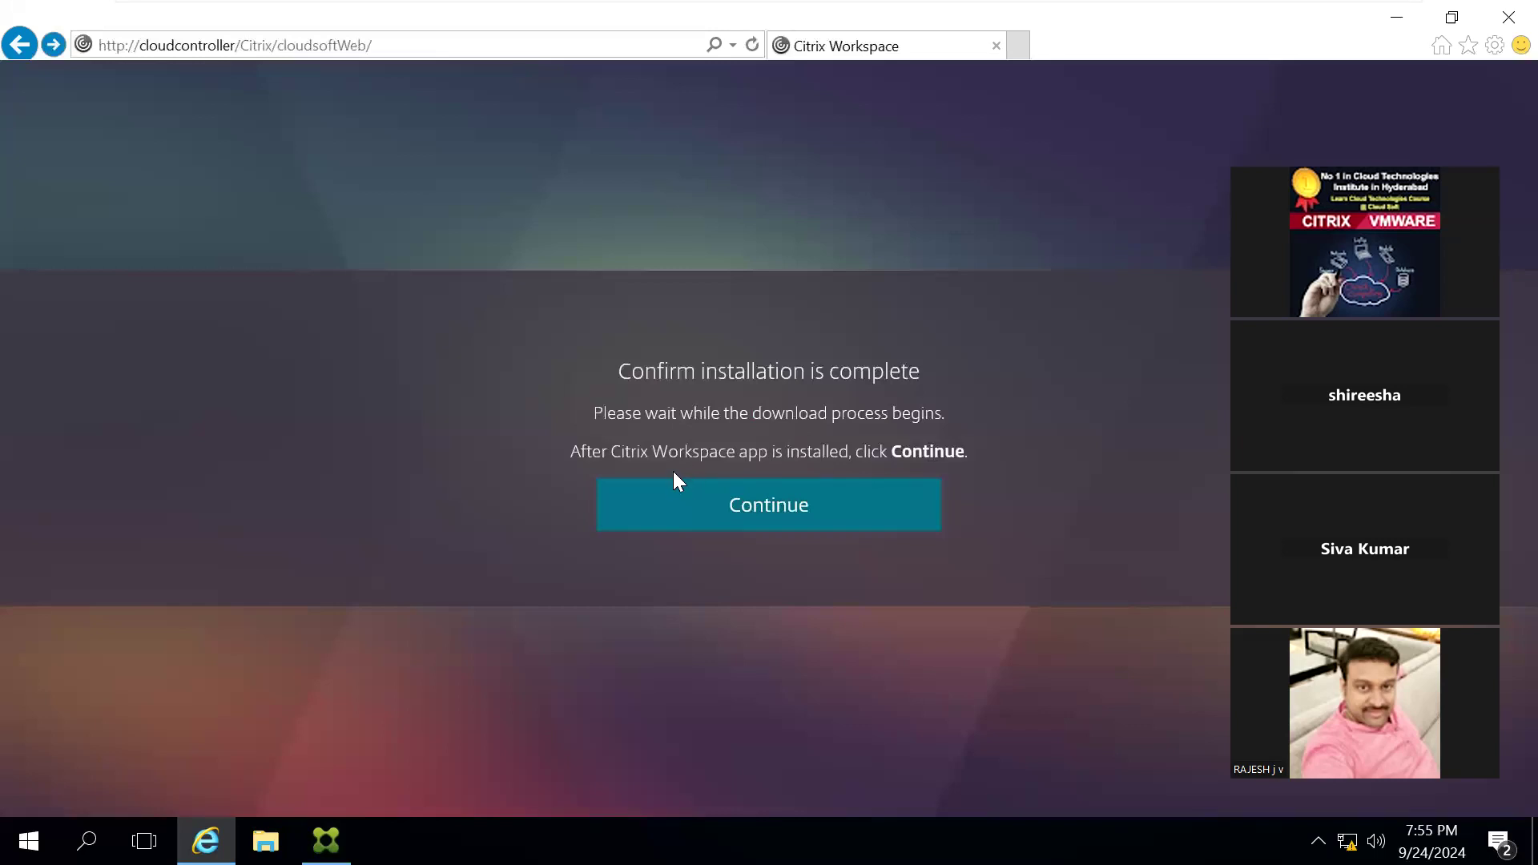
left_click(769, 521)
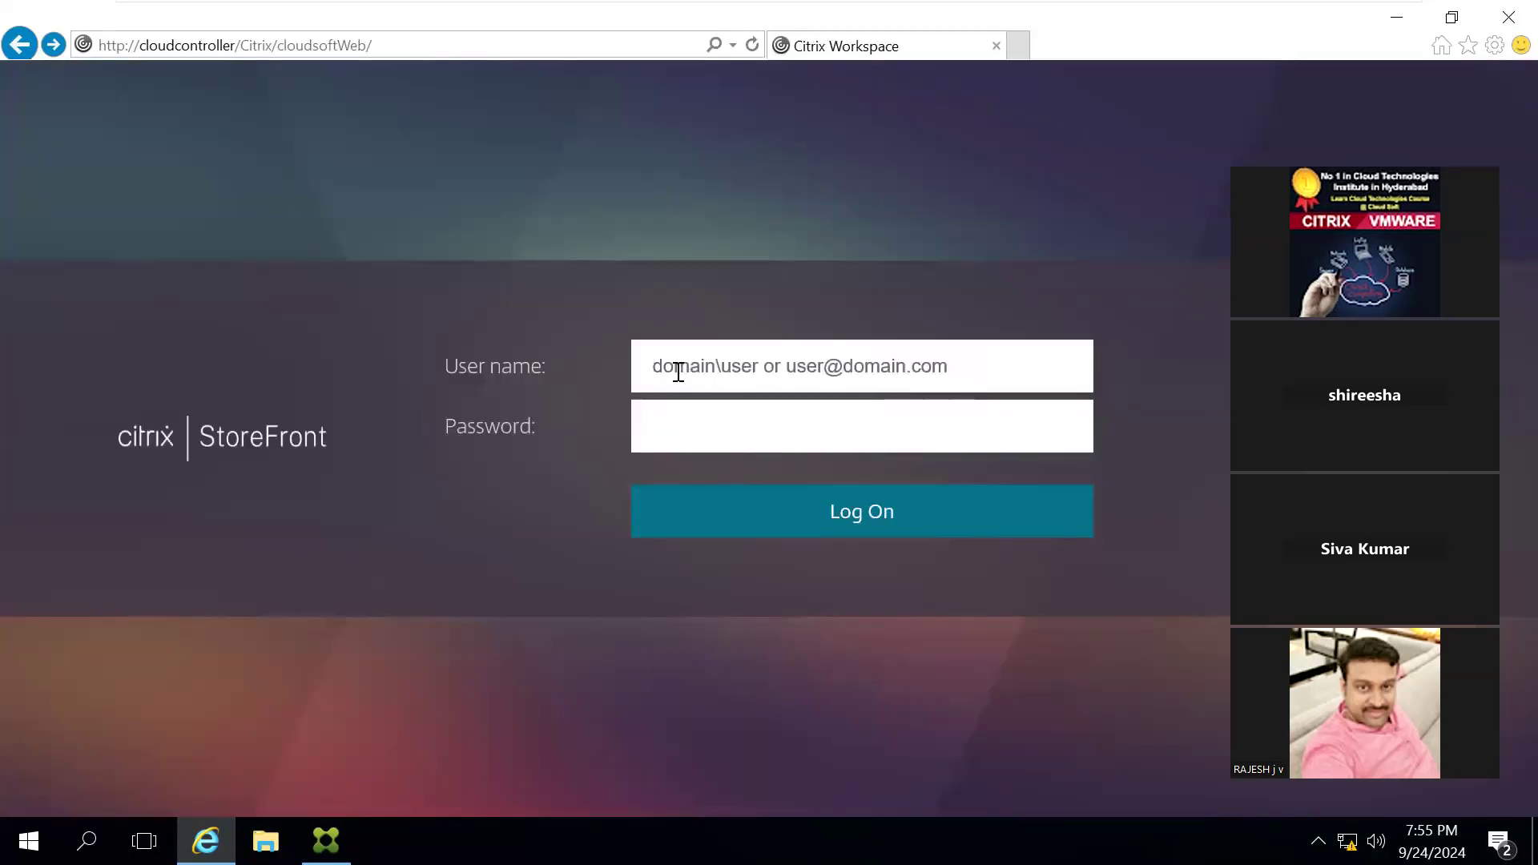
Step: Log on to StoreFront with the user name cloudsoft\administrator and the account password
type("cloudsoft\\administrator")
key("Tab")
type("**********")
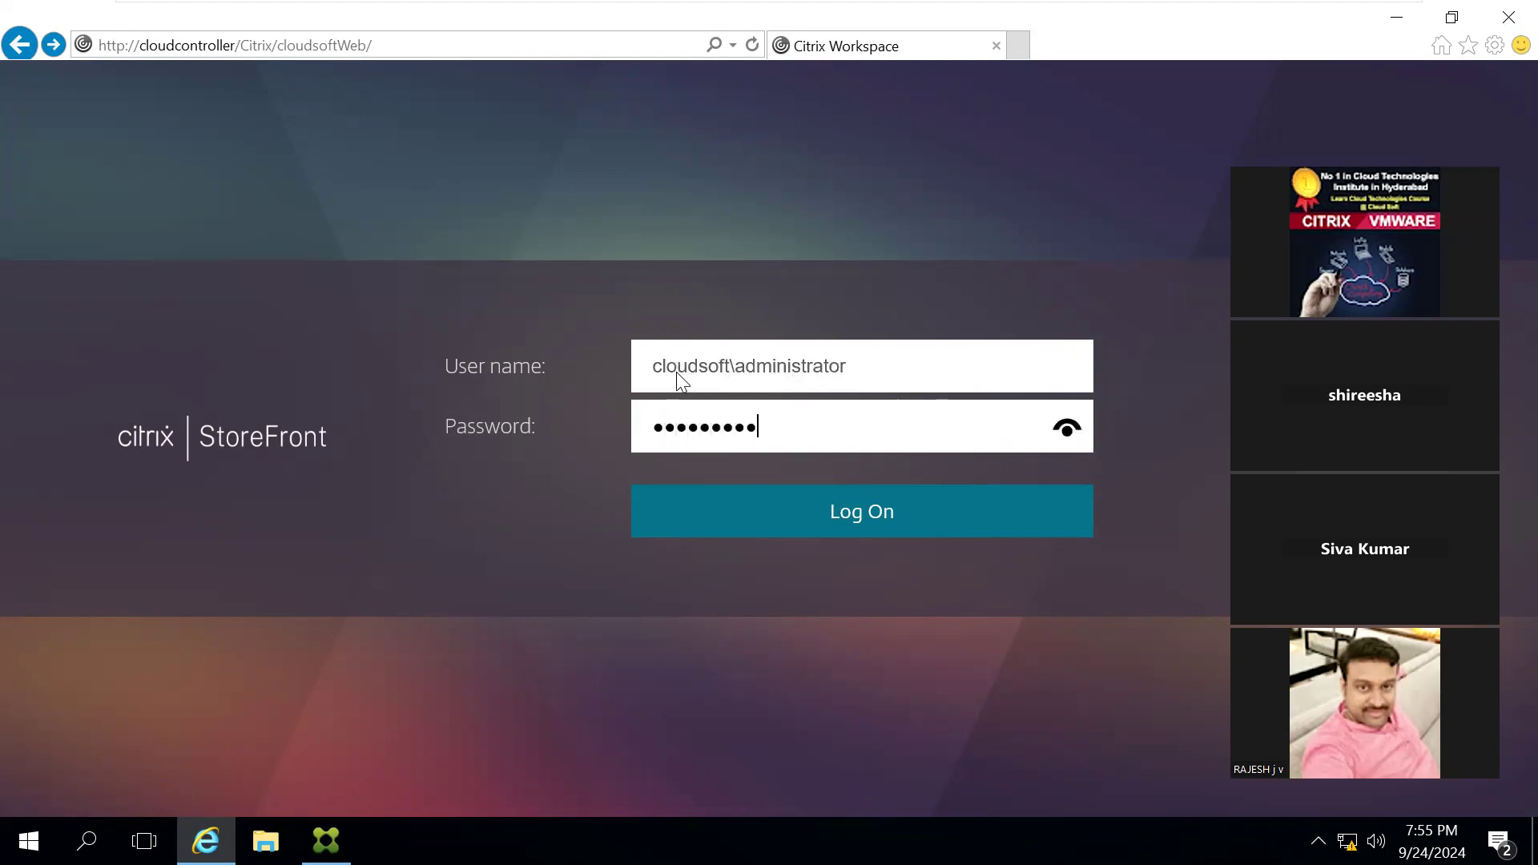
key("Return")
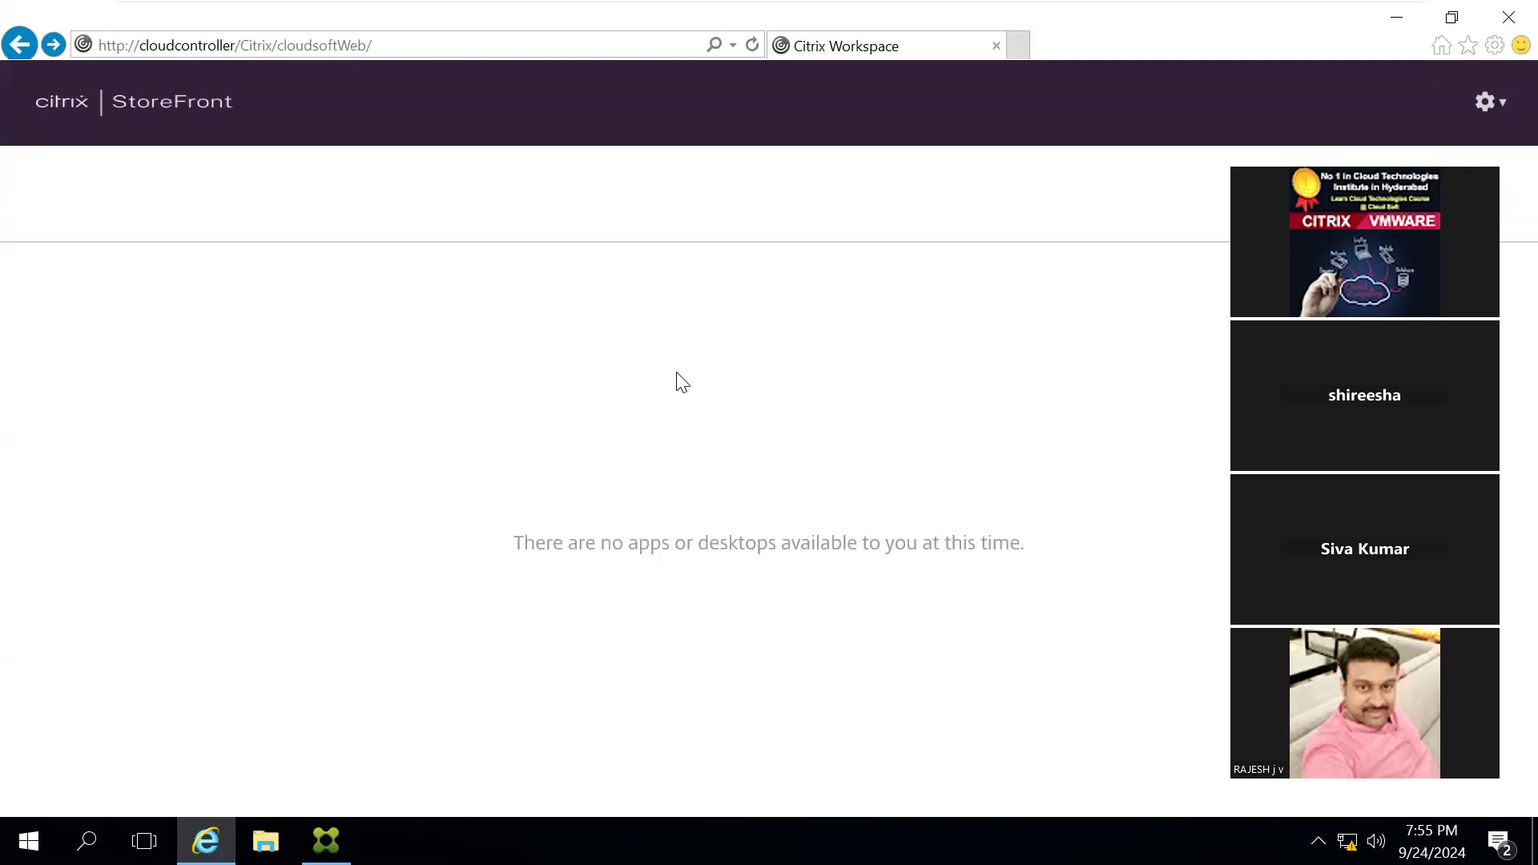
Step: Open the StoreFront page's settings menu, close the browser and minimize the virtual machine window to return to the host's Notepad notes
left_click(1492, 104)
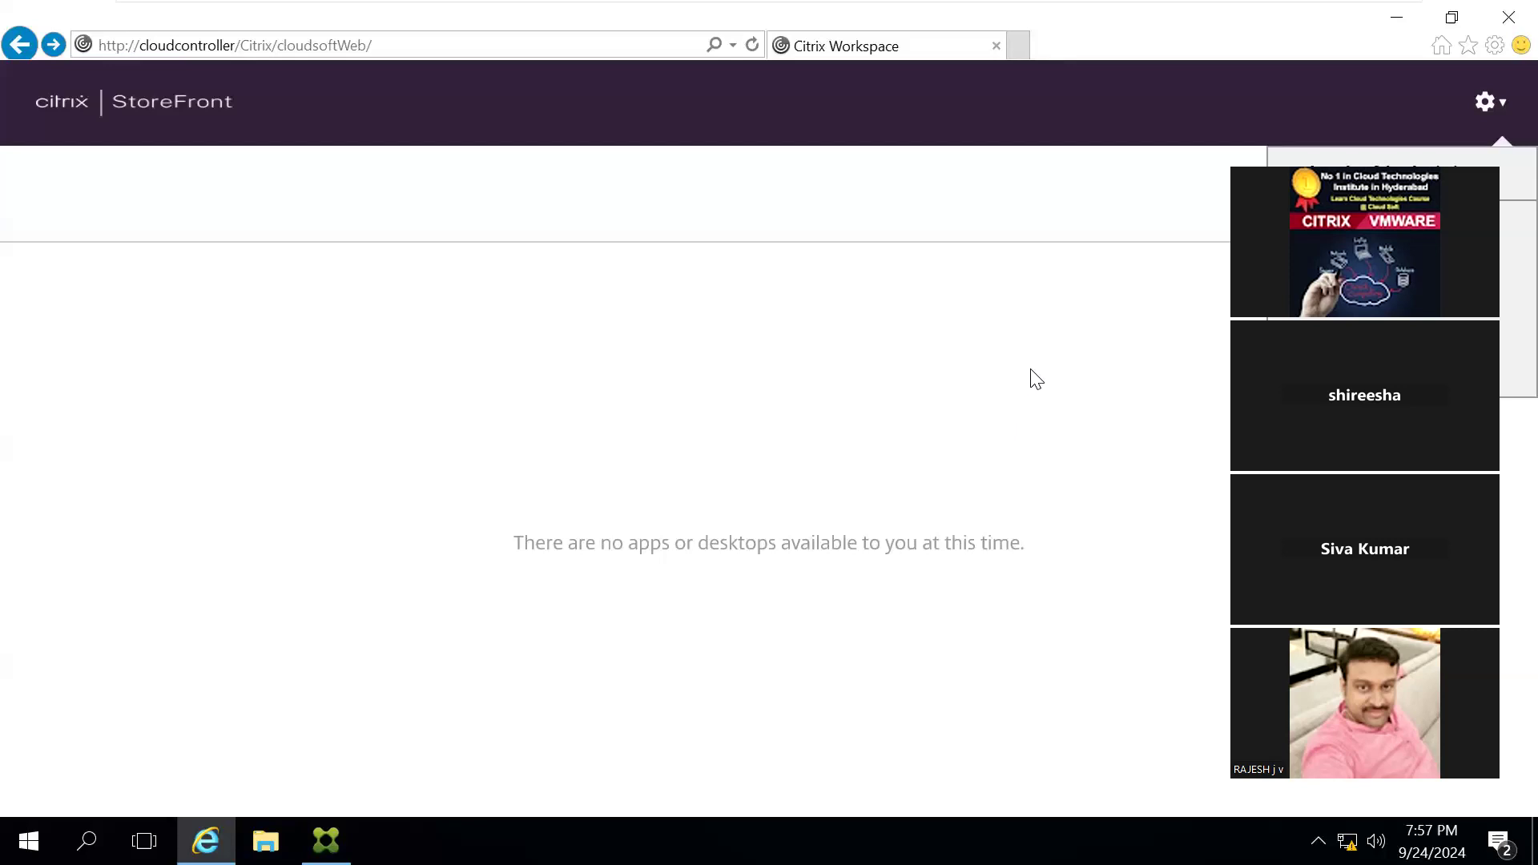
left_click(1505, 11)
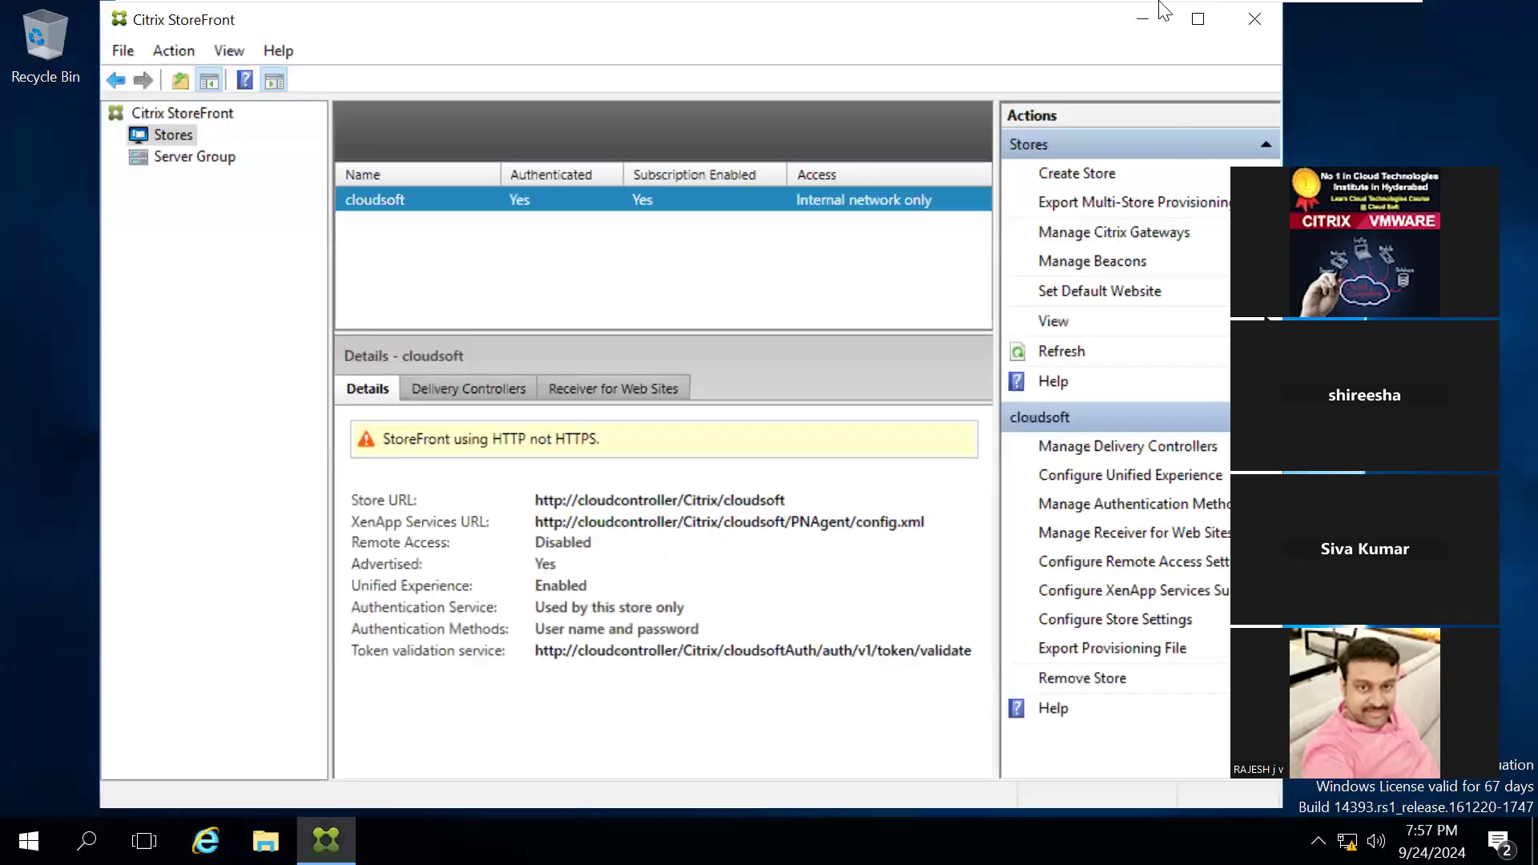
mouse_move(1165, 10)
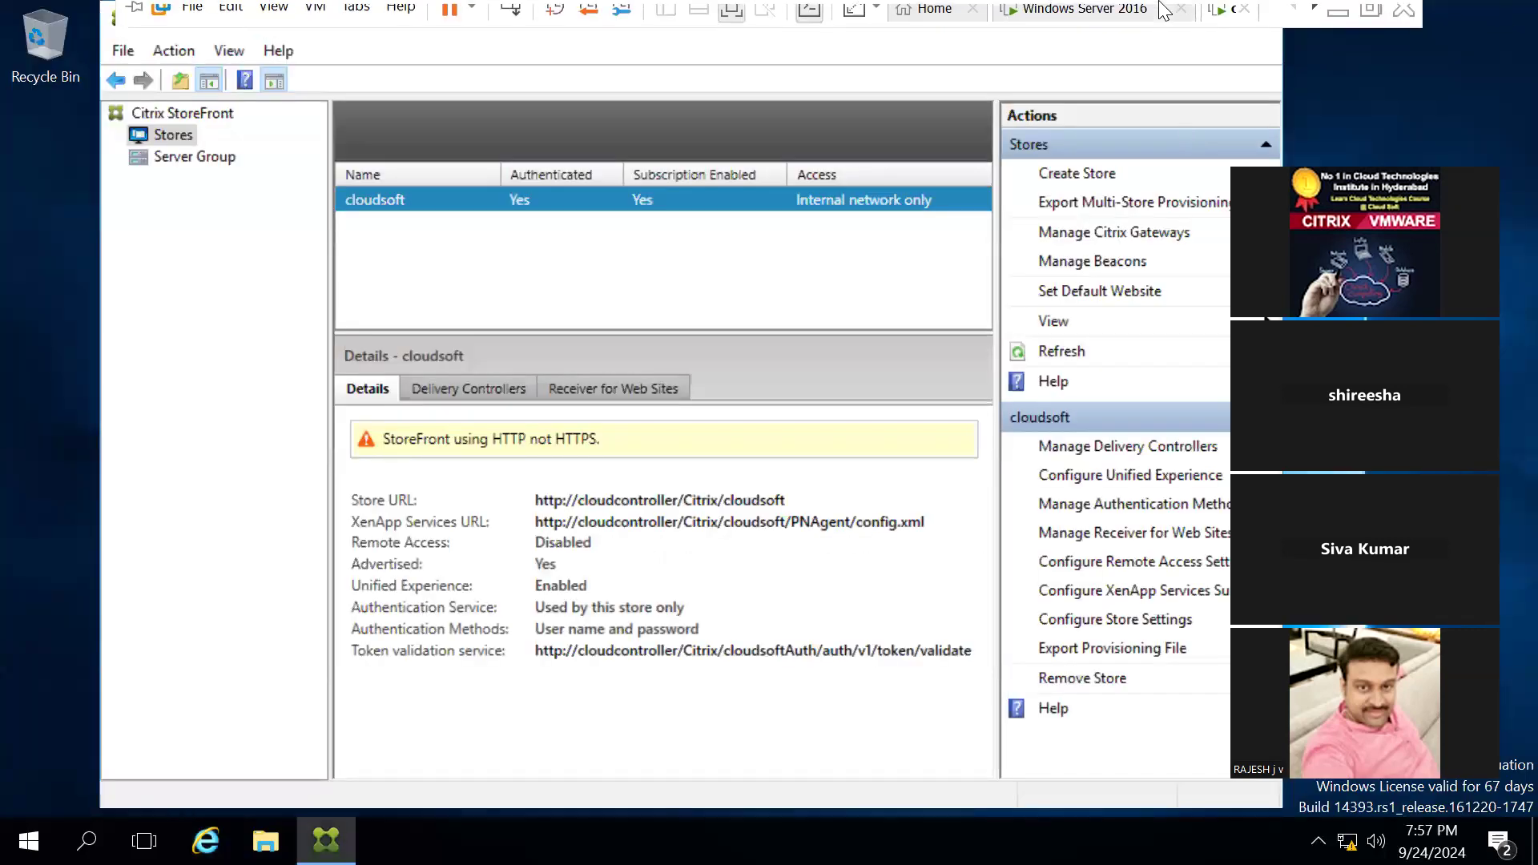
left_click(1331, 22)
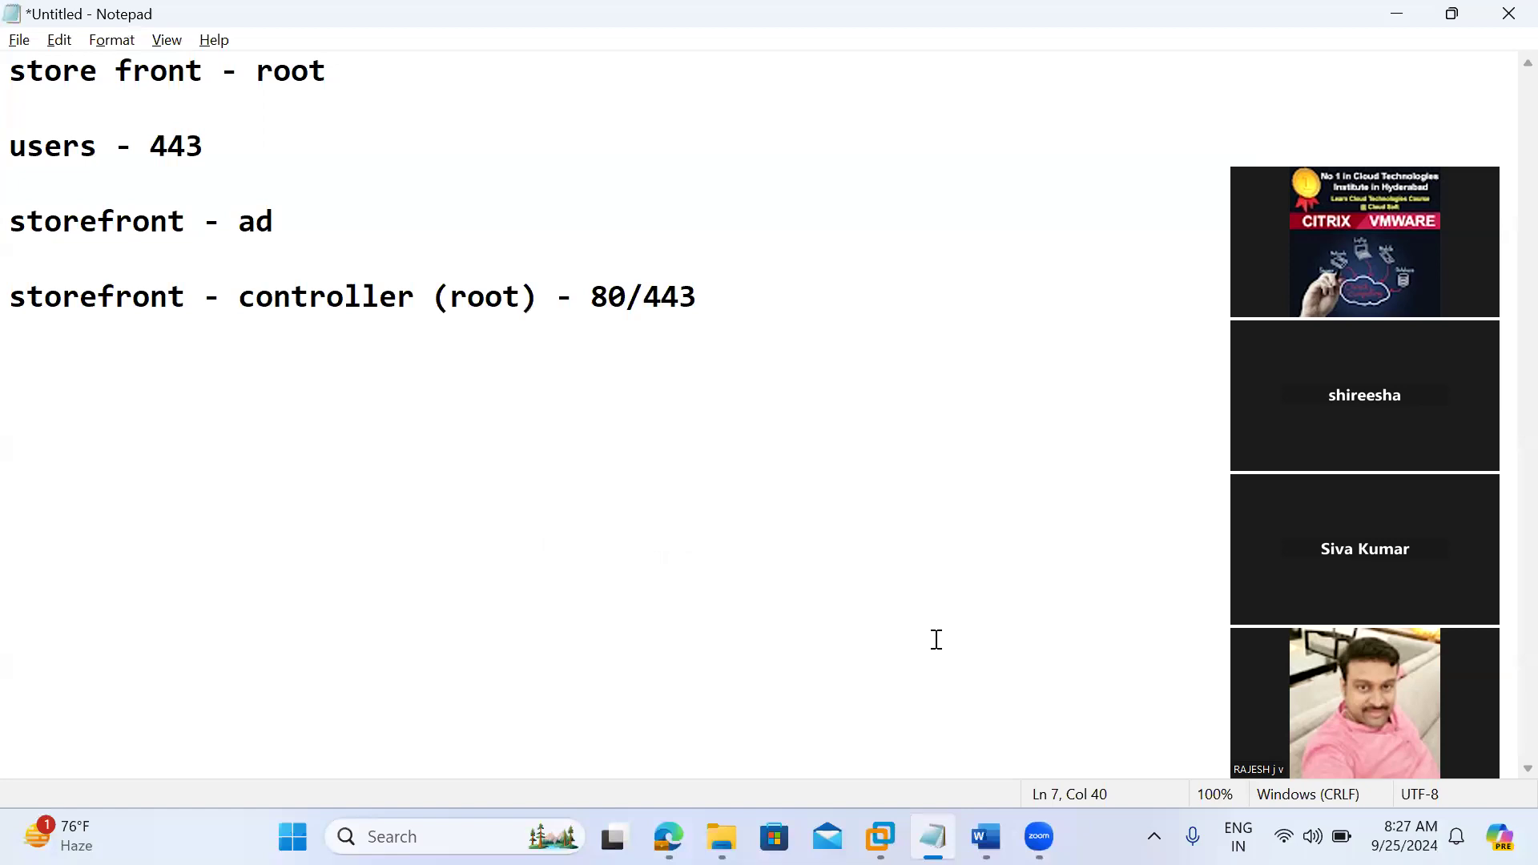